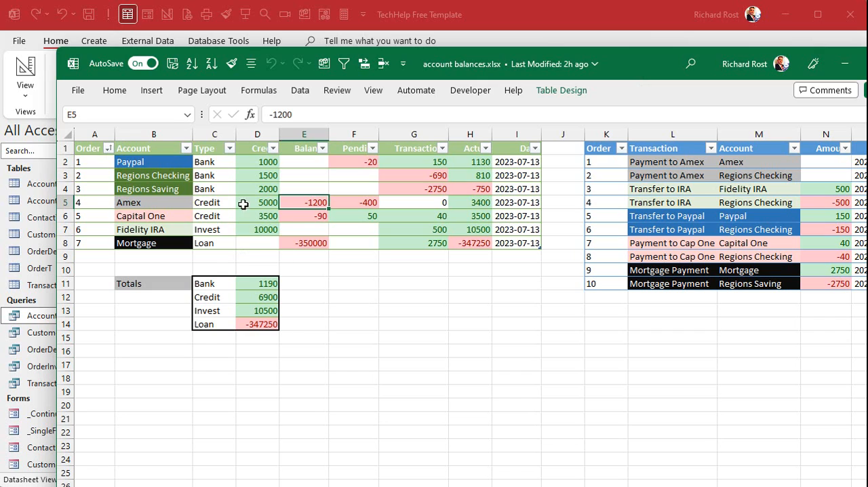
# Examine the credit amount and the transaction total formula for Regions Checking in the account balances workbook, and minimize the workbook
pyautogui.click(250, 176)
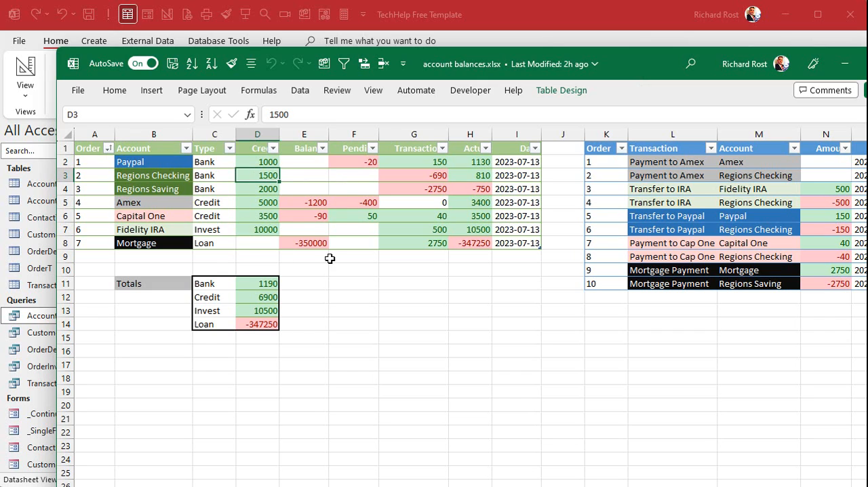
pyautogui.click(439, 175)
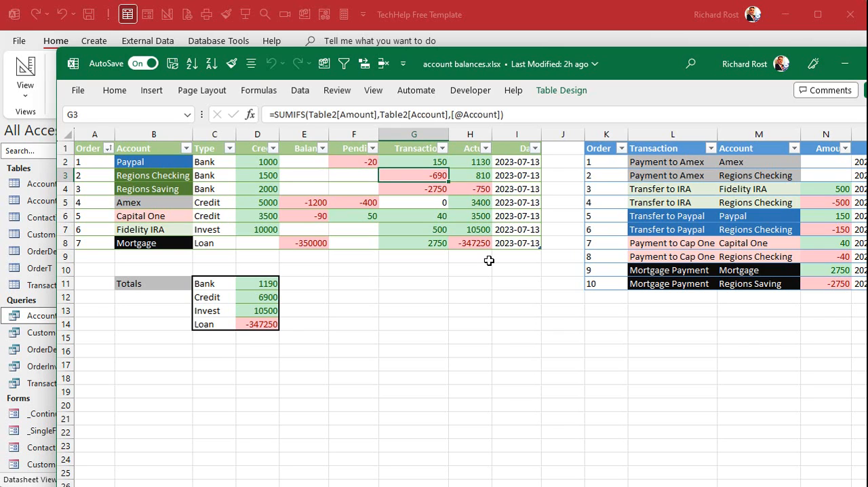
pyautogui.click(845, 64)
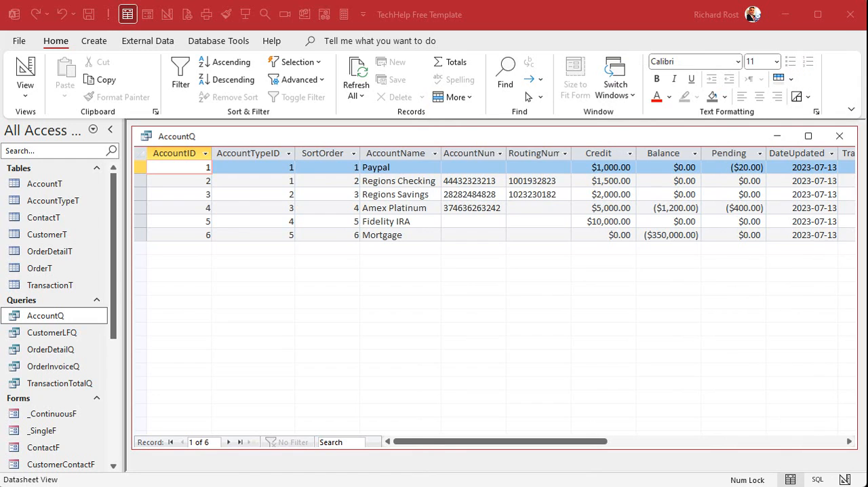
# Examine the credit, balance, pending and transaction total values of the accounts in the AccountQ results
pyautogui.click(393, 195)
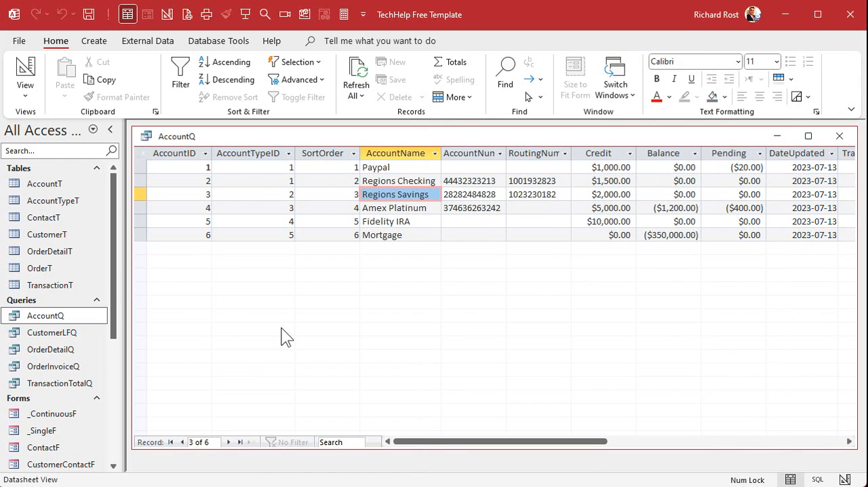
pyautogui.click(621, 196)
pyautogui.click(668, 196)
pyautogui.click(742, 212)
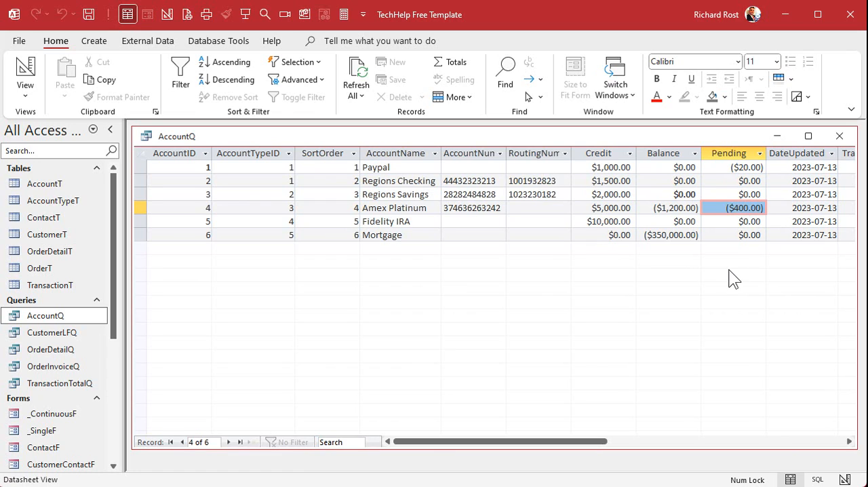
pyautogui.click(729, 269)
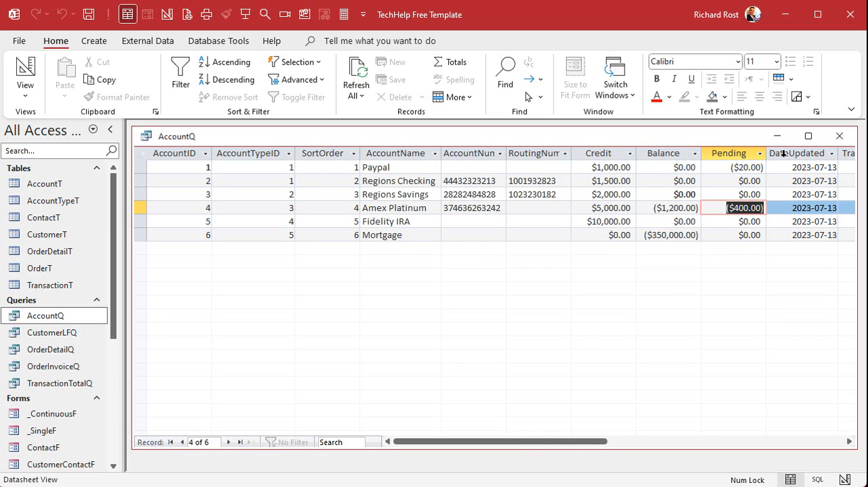
pyautogui.click(729, 152)
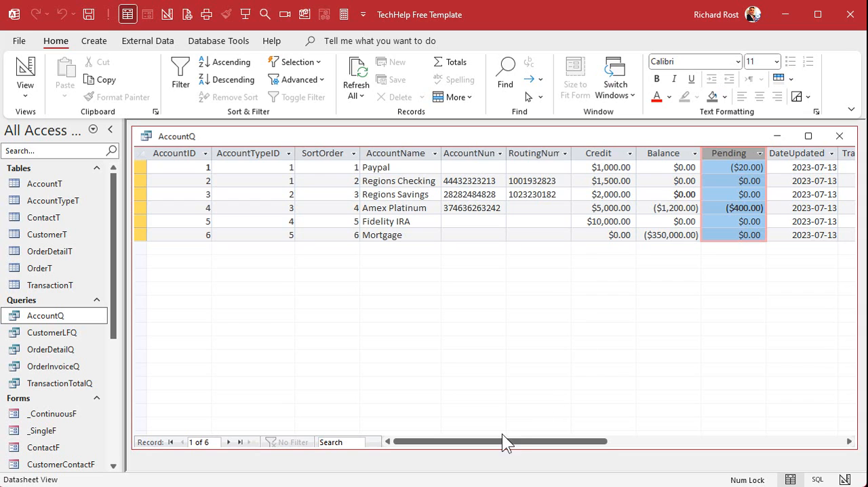
pyautogui.moveTo(501, 440); pyautogui.dragTo(565, 437)
pyautogui.click(667, 153)
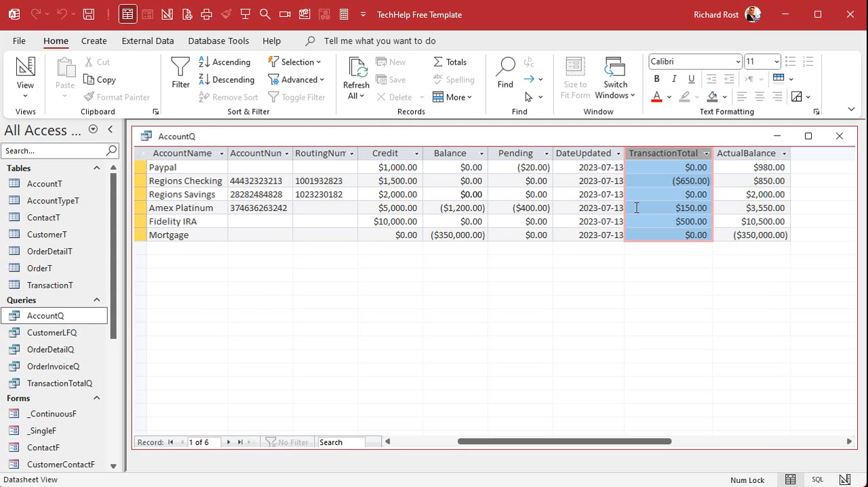
pyautogui.moveTo(671, 167); pyautogui.dragTo(731, 165)
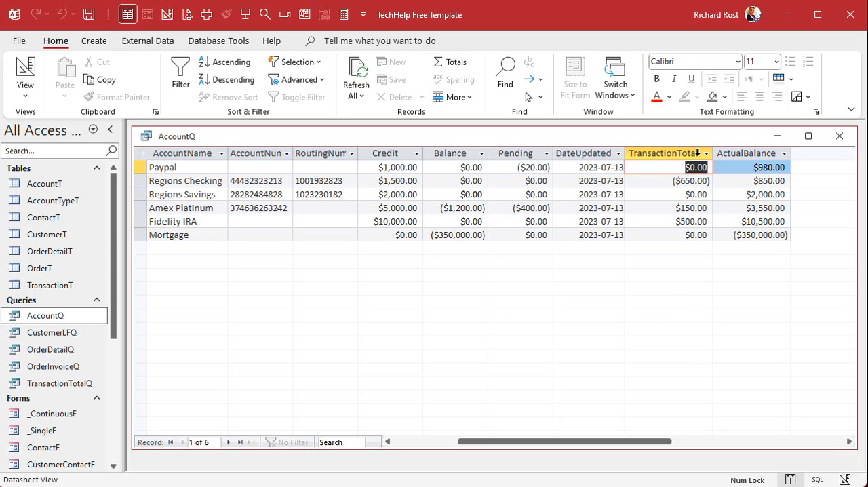
pyautogui.click(672, 151)
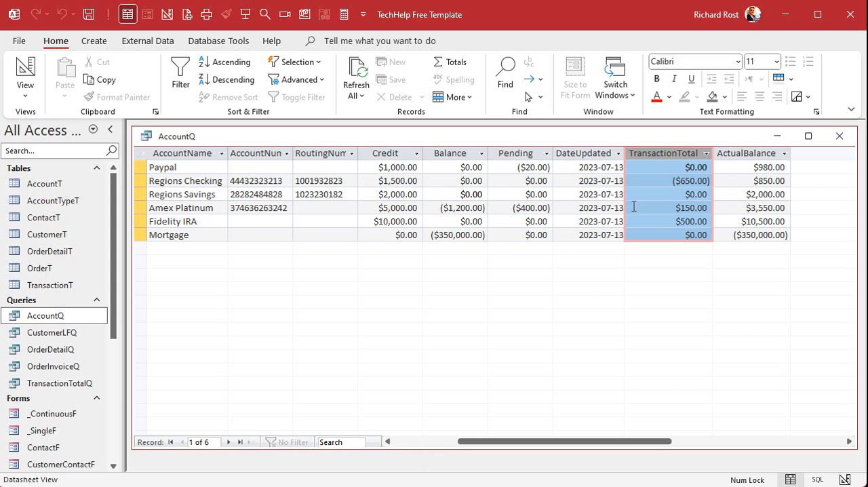
# Review the AccountID column and individual account records against the TransactionTotal column in AccountQ
pyautogui.click(401, 441)
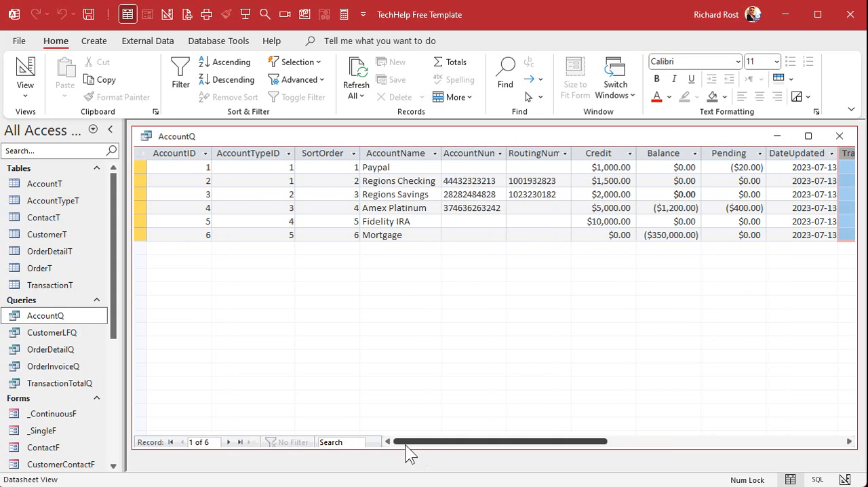
pyautogui.click(175, 152)
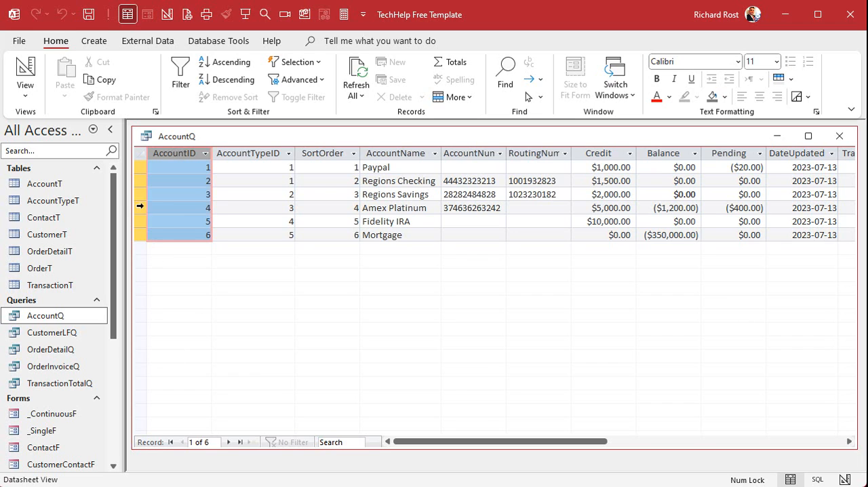
pyautogui.click(142, 181)
pyautogui.click(142, 194)
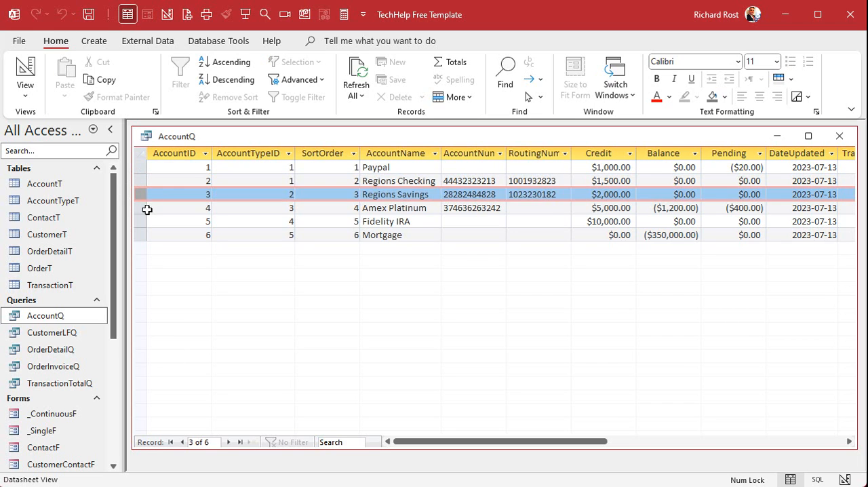
pyautogui.click(142, 208)
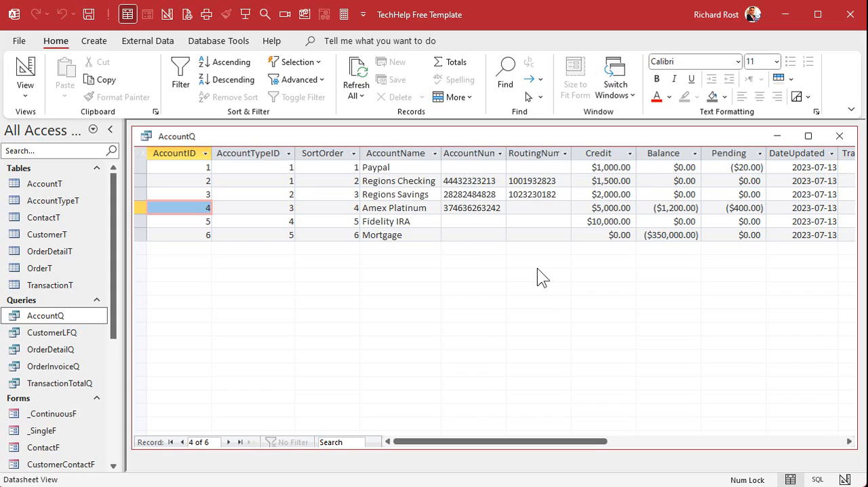
pyautogui.hotkey('shift', 'space')
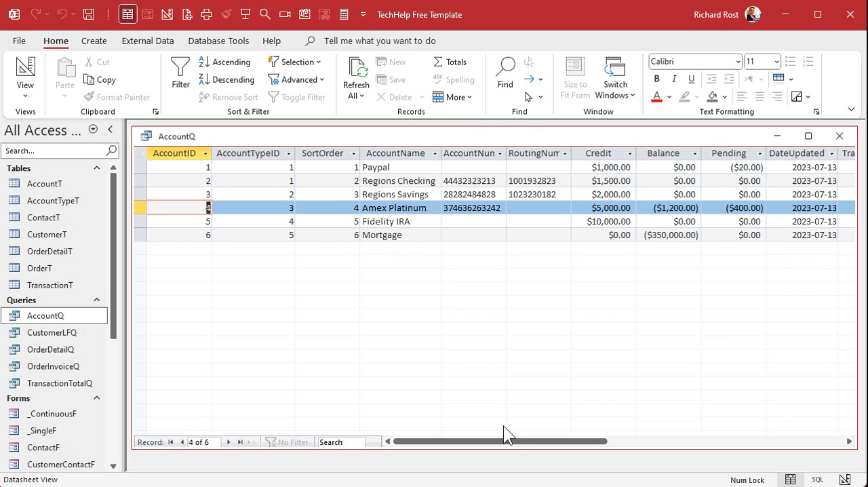
pyautogui.moveTo(509, 440); pyautogui.dragTo(659, 447)
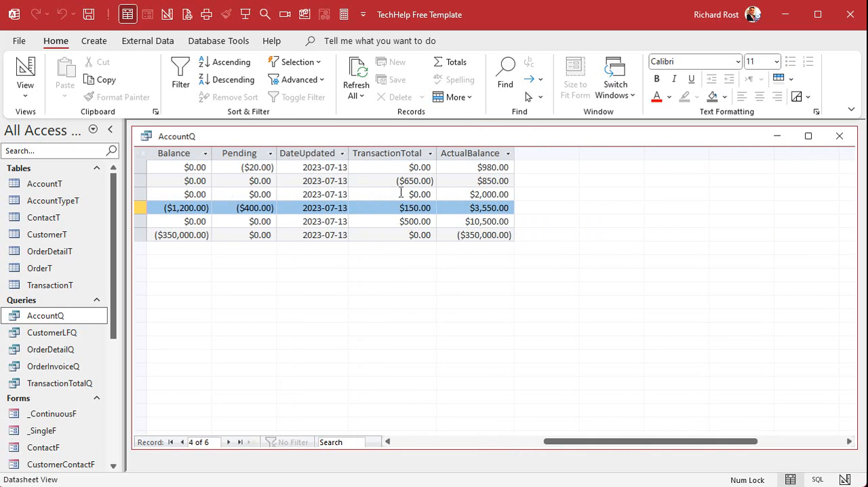
pyautogui.click(394, 152)
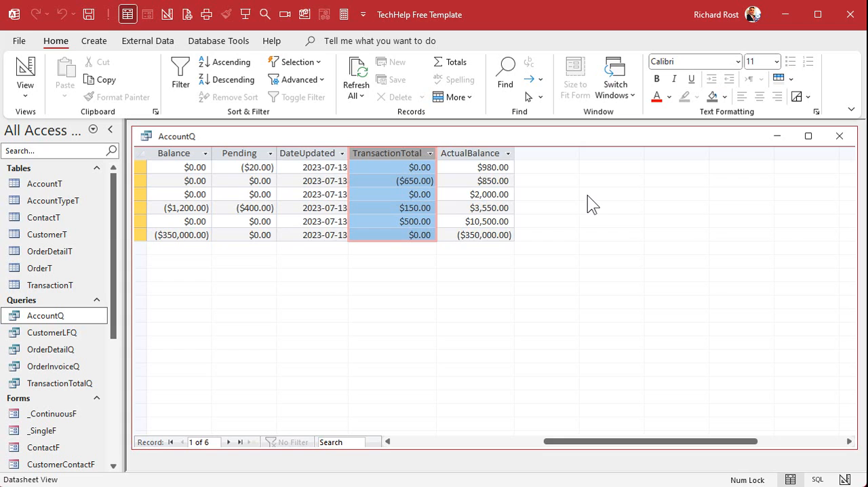
pyautogui.click(396, 443)
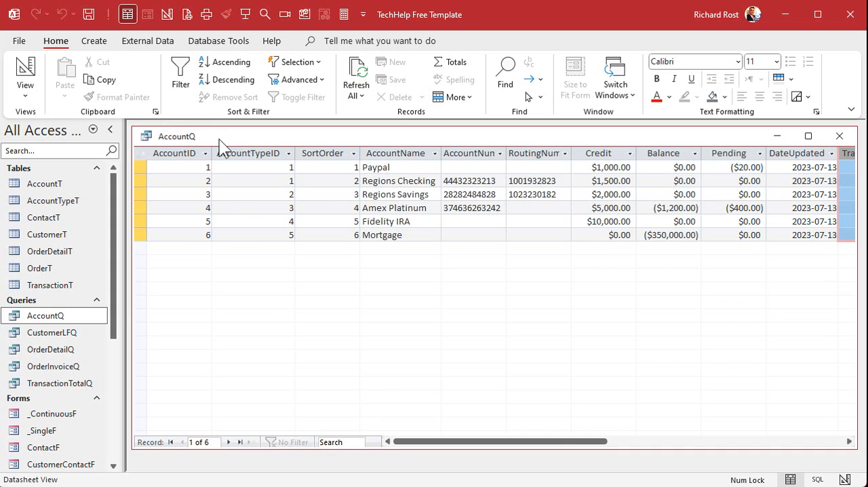
# Close the AccountQ results, check the query's table join and fields in its design, and close it
pyautogui.click(839, 136)
pyautogui.rightClick(42, 317)
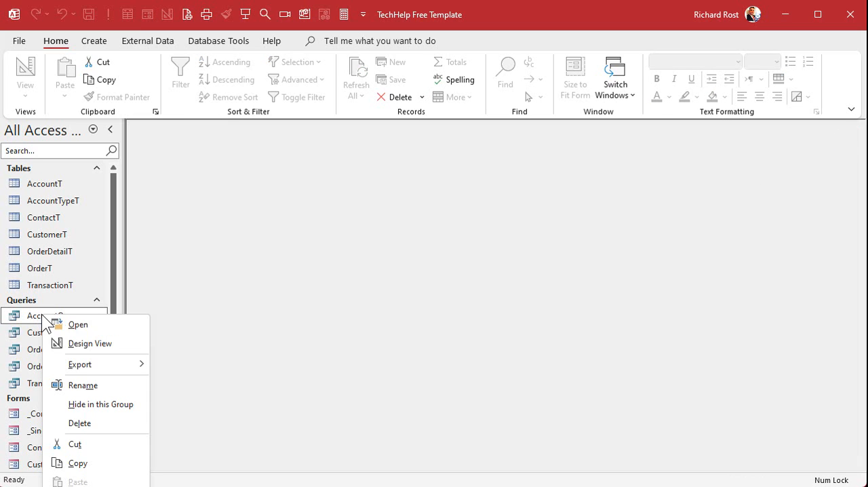
pyautogui.click(93, 342)
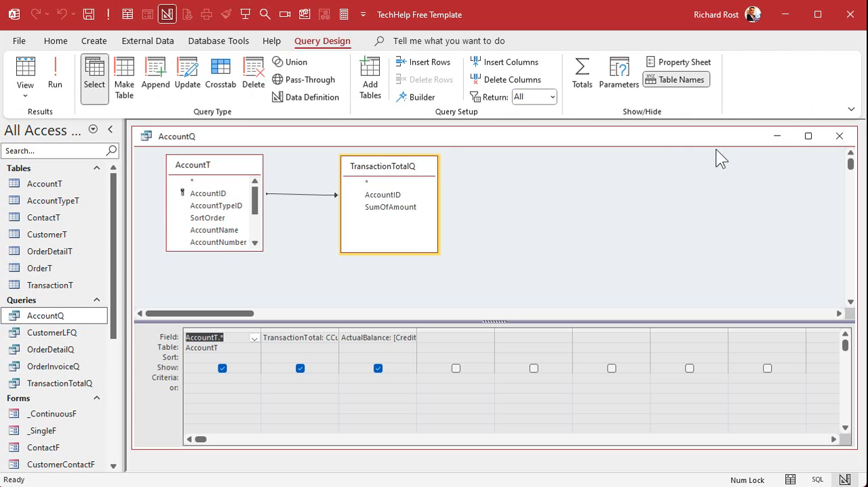
pyautogui.click(838, 136)
# Rename the query AccountQ as AccountTotalQ
pyautogui.rightClick(43, 318)
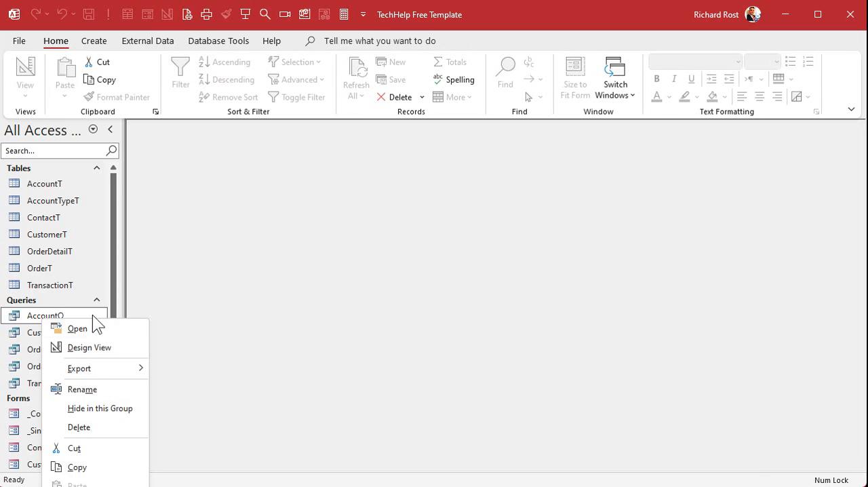
pyautogui.click(84, 387)
pyautogui.click(61, 314)
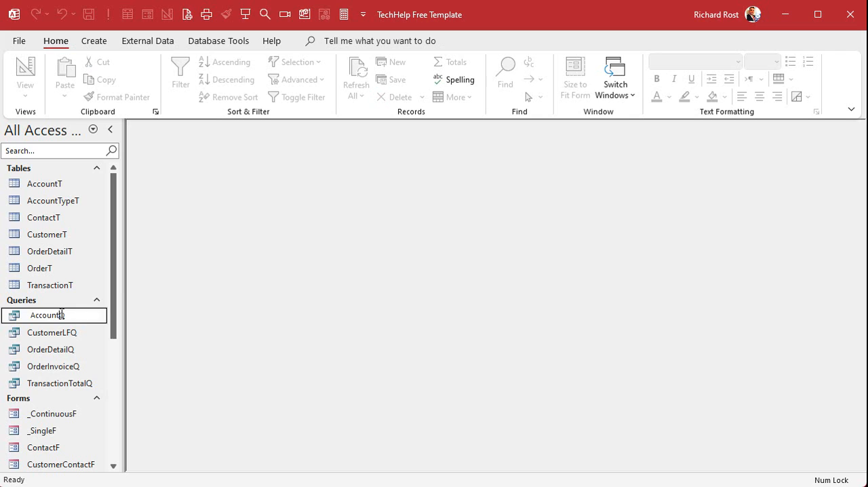
pyautogui.write('Total')
pyautogui.press('Return')
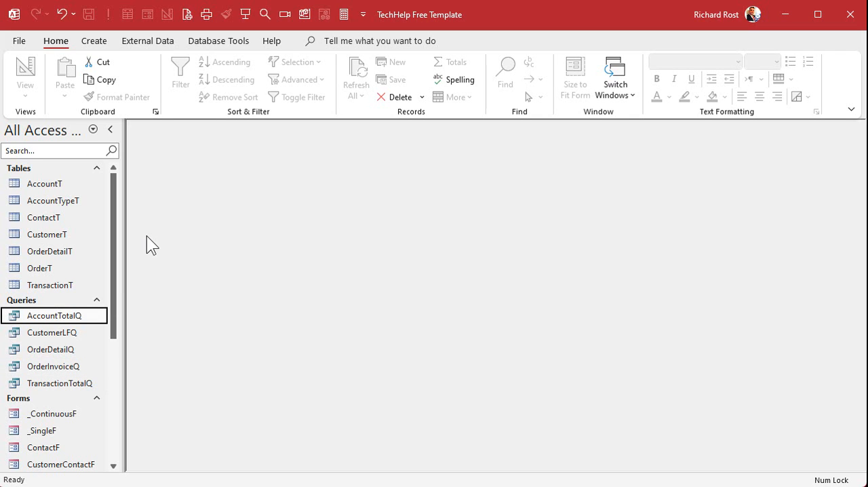
# Capture the AccountTotalQ name, cover the AccountQ label with it in the overview image of the tables, and return to Access
pyautogui.press('Print')
pyautogui.moveTo(21, 308); pyautogui.dragTo(90, 321)
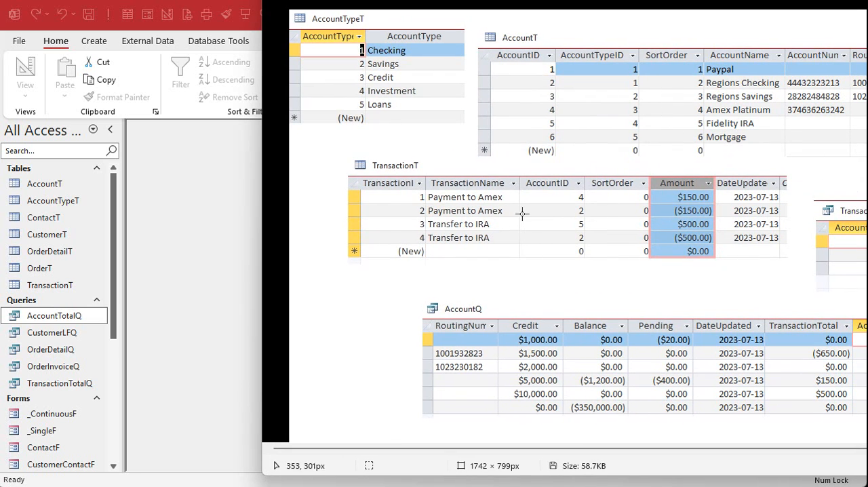
pyautogui.moveTo(352, 17); pyautogui.dragTo(490, 309)
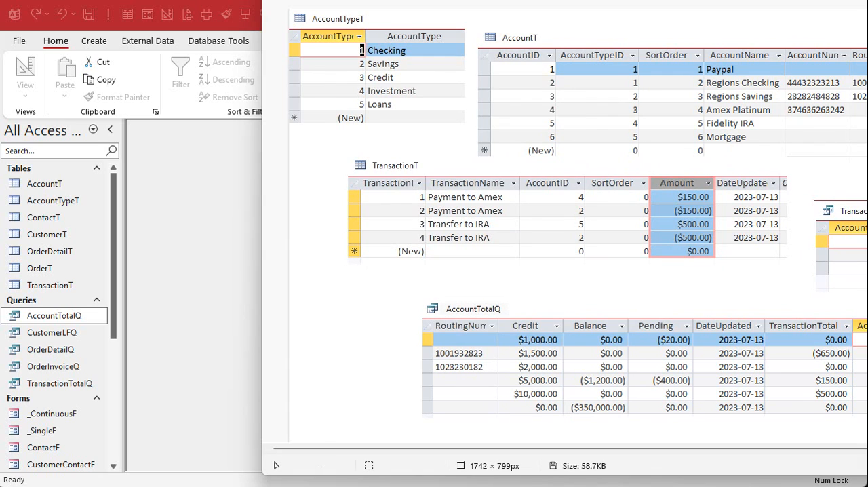
pyautogui.hotkey('alt', 'Tab')
# Create a new query in design view based on AccountT, include all its fields with AccountT.*, and enlarge the table's field list
pyautogui.click(93, 41)
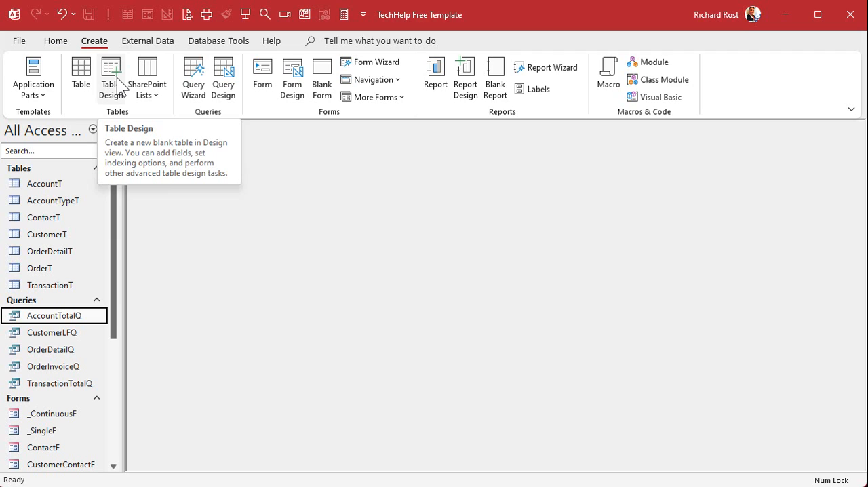
pyautogui.click(223, 78)
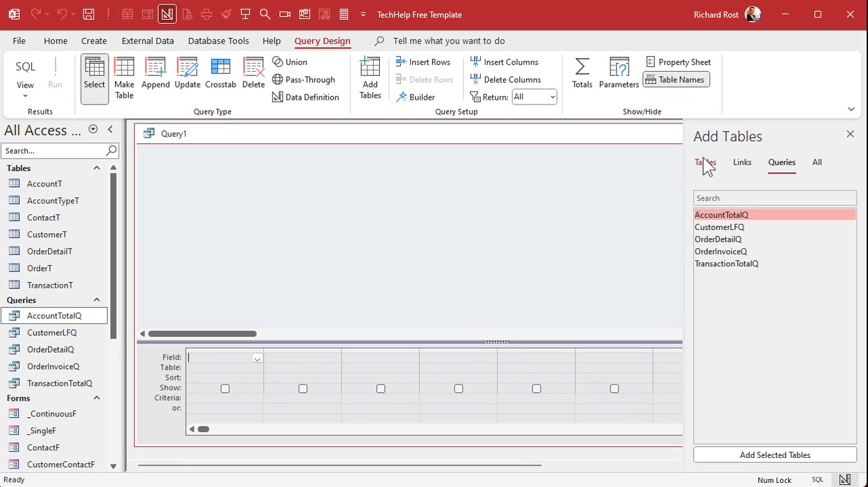
pyautogui.click(705, 162)
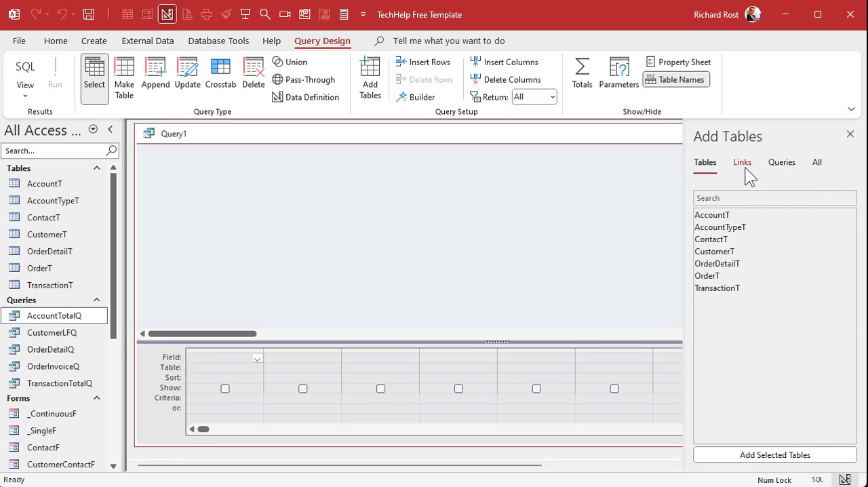
pyautogui.doubleClick(736, 216)
pyautogui.click(248, 179)
pyautogui.doubleClick(218, 180)
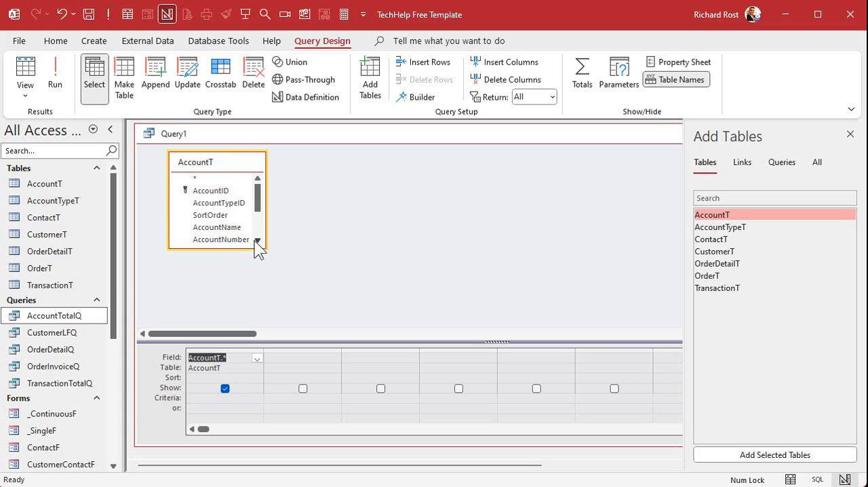
pyautogui.moveTo(263, 246); pyautogui.dragTo(307, 301)
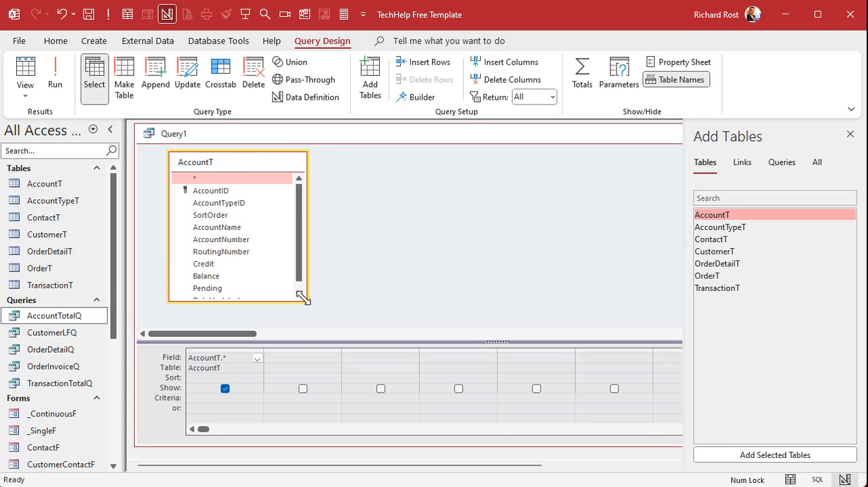
# Enter Transaction as the start of the second query field, widen its column, and dismiss the table picker
pyautogui.click(299, 354)
pyautogui.moveTo(341, 352); pyautogui.dragTo(415, 352)
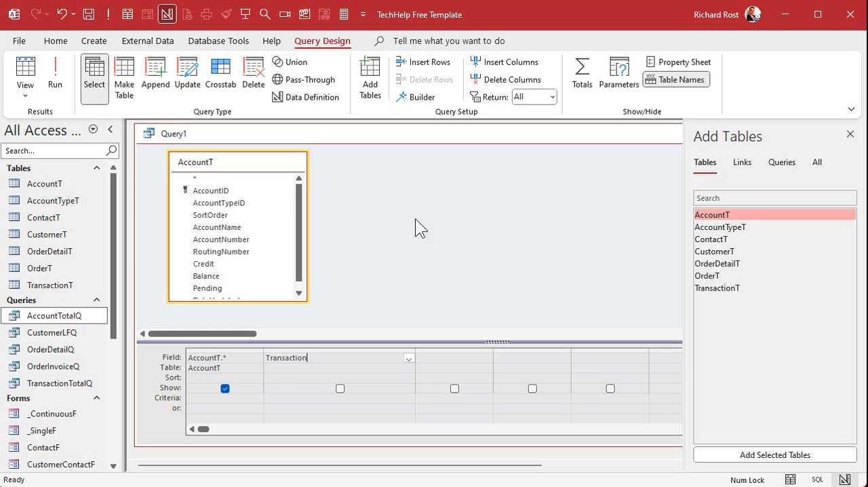
pyautogui.click(850, 133)
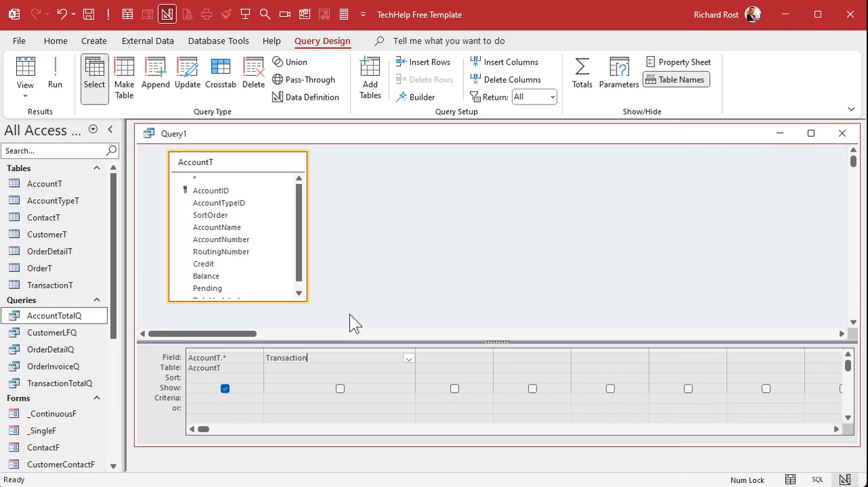
# Complete the Transaction field with DLookup("TransactionTotal","AccountTotalQ","AccountID=" & AccountID), and run the query to view that column
pyautogui.hotkey('shift', 'F2')
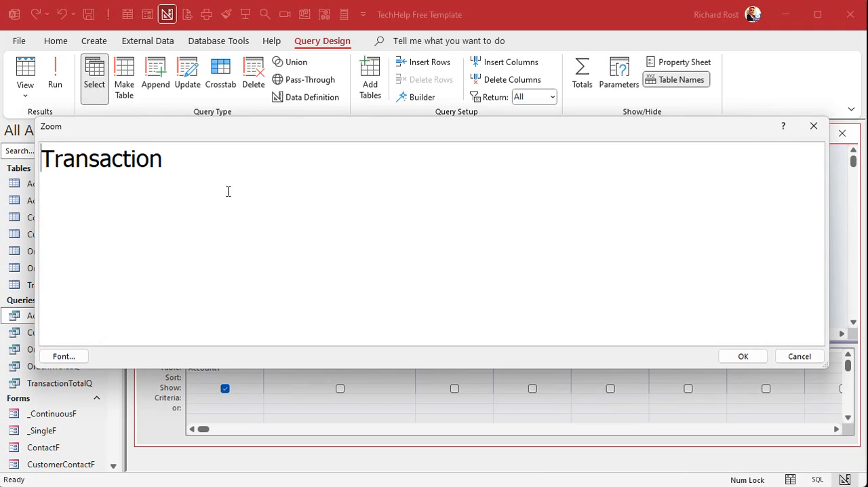
pyautogui.write(': DLookup("TransactionT')
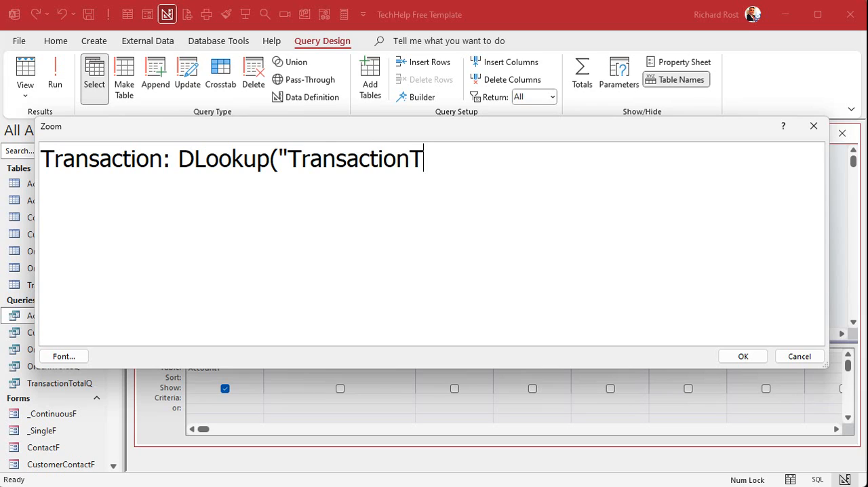
pyautogui.write('otal","AccountTotalQ","C')
pyautogui.write('o')
pyautogui.press('BackSpace')
pyautogui.press('BackSpace')
pyautogui.write('AccountID=" & AccountID)')
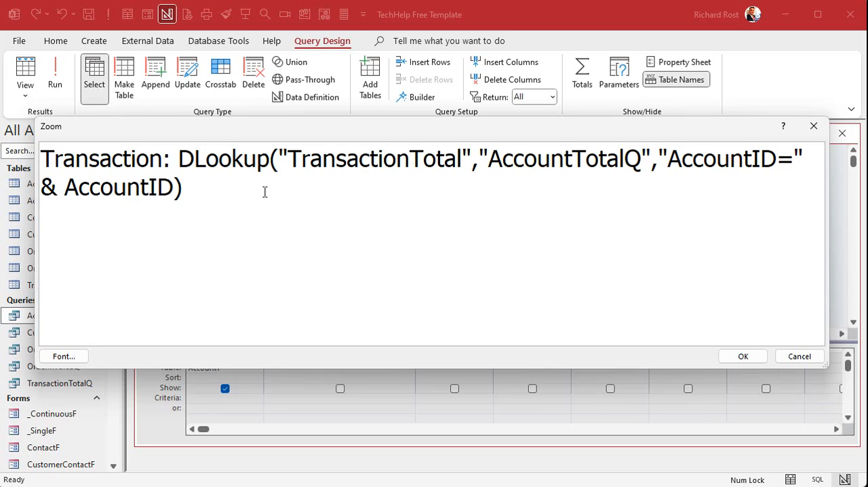
pyautogui.click(744, 357)
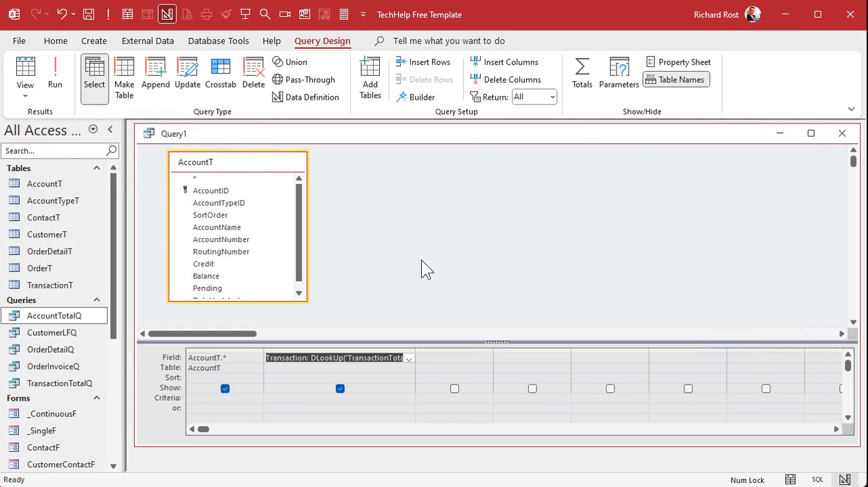
pyautogui.click(55, 73)
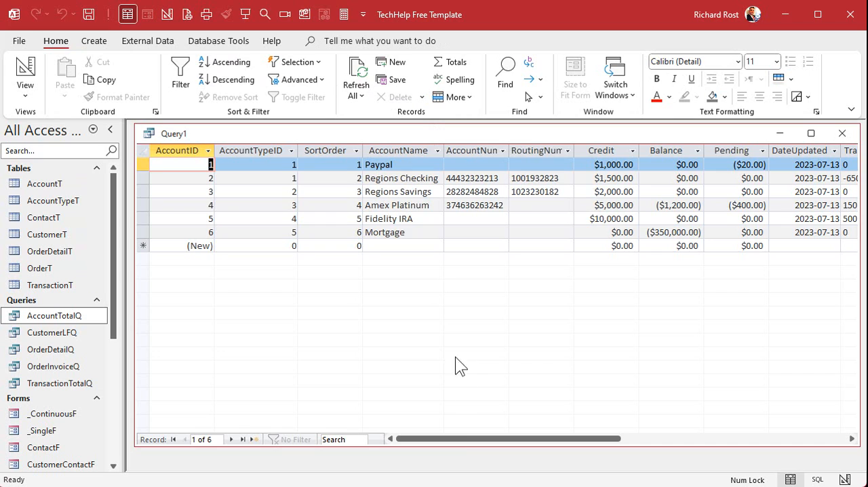
pyautogui.moveTo(461, 439); pyautogui.dragTo(535, 439)
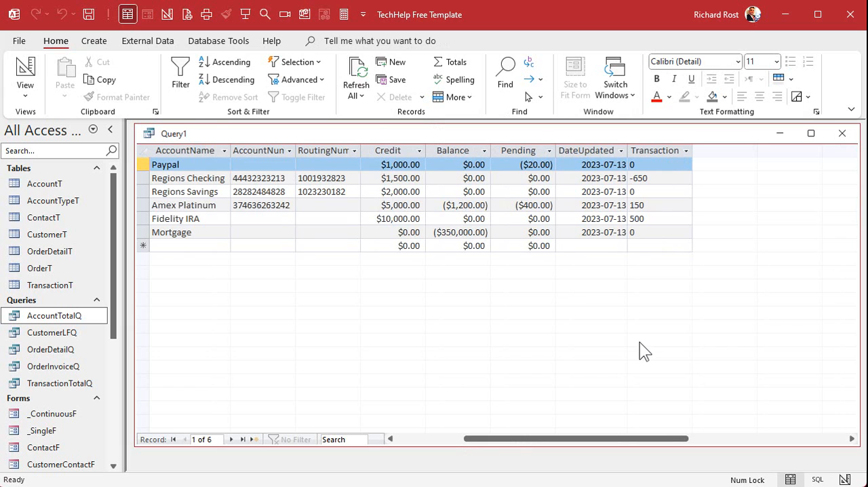
# Wrap the Transaction field's DLookUp expression in CCur() to convert its result to currency
pyautogui.click(25, 75)
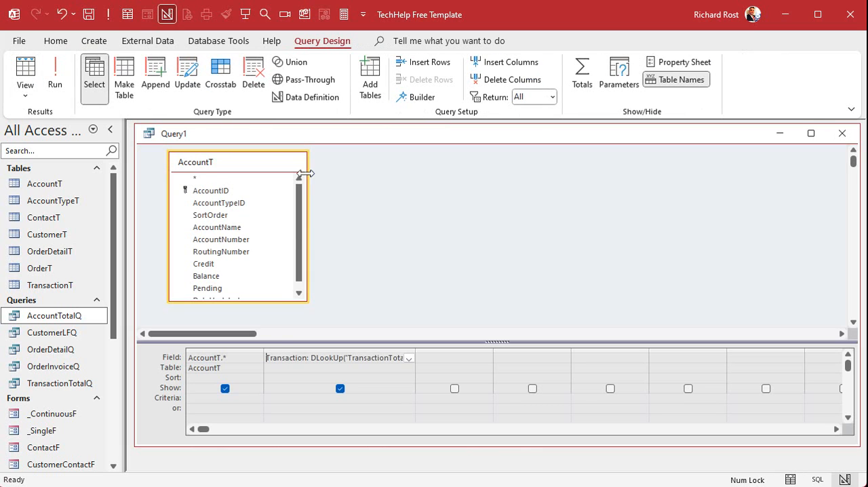
pyautogui.hotkey('shift', 'F2')
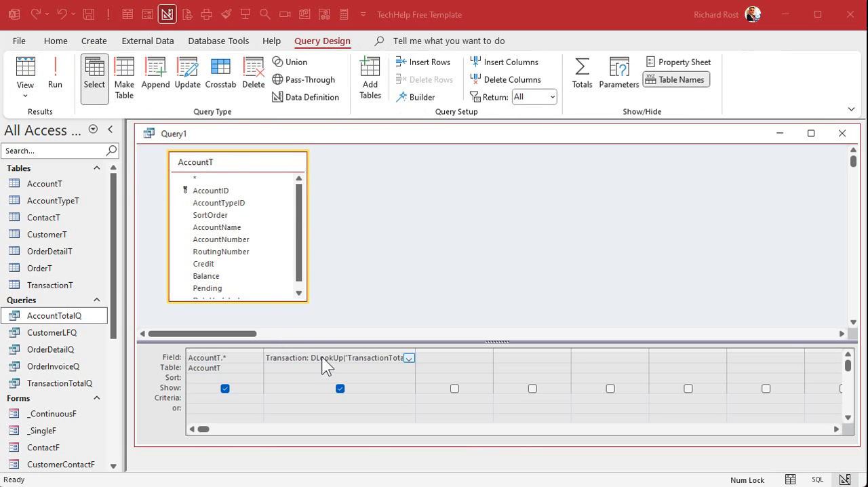
pyautogui.click(187, 157)
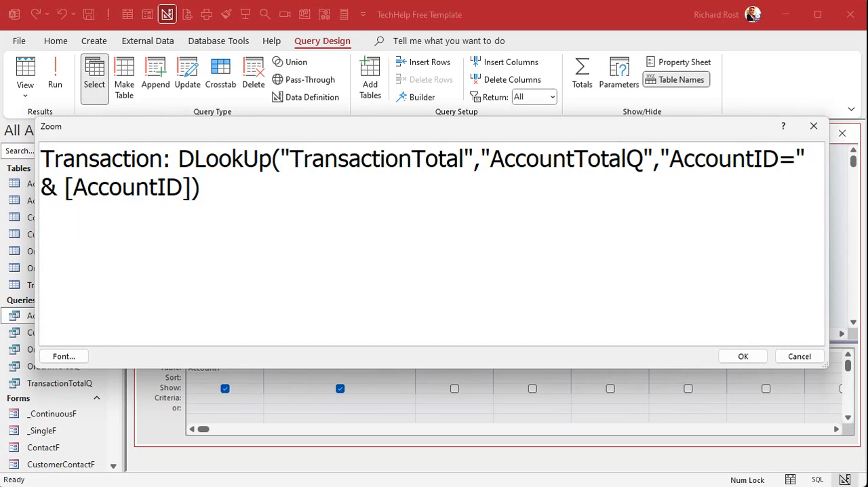
pyautogui.write('CCur(')
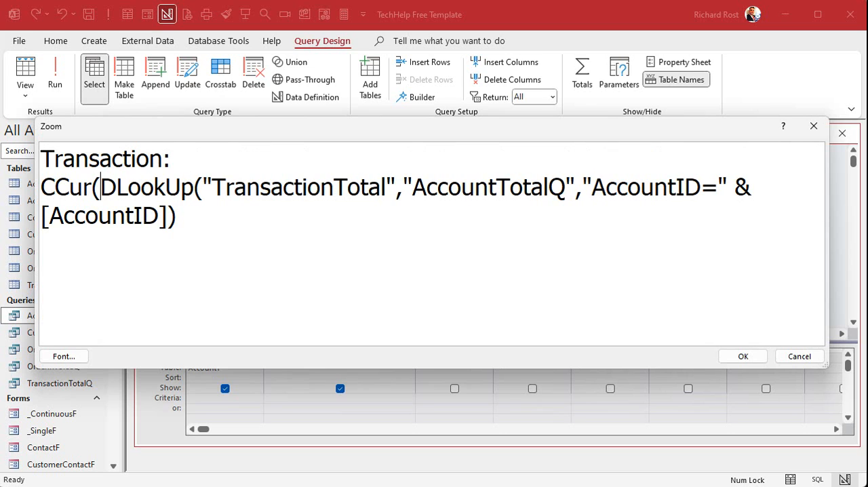
pyautogui.write(')')
pyautogui.click(739, 354)
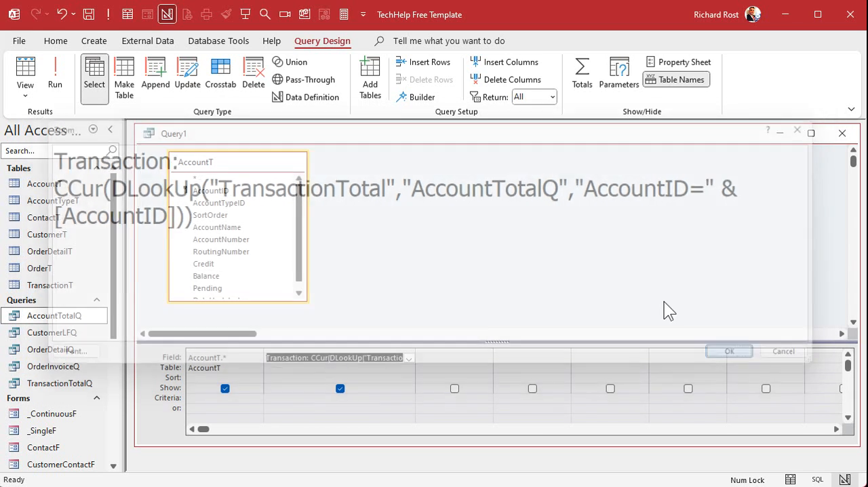
# Run the query, view the Transaction column, and adjust its width
pyautogui.click(55, 75)
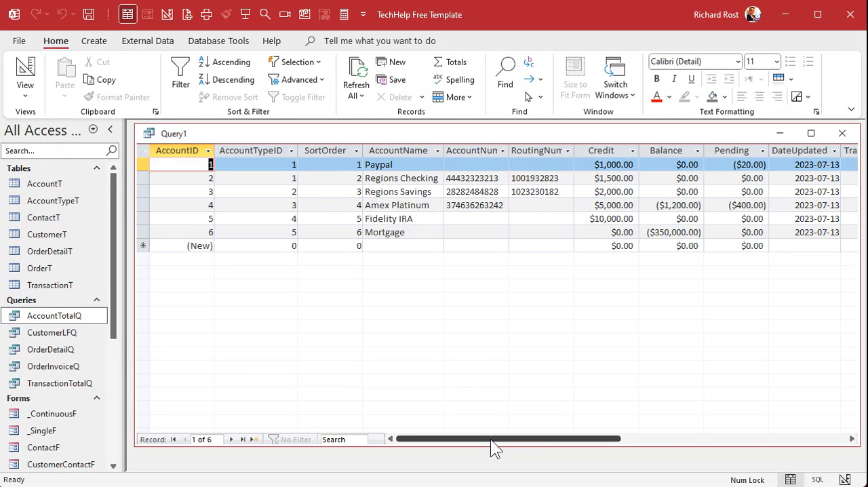
pyautogui.moveTo(490, 438); pyautogui.dragTo(606, 430)
pyautogui.moveTo(548, 152); pyautogui.dragTo(555, 152)
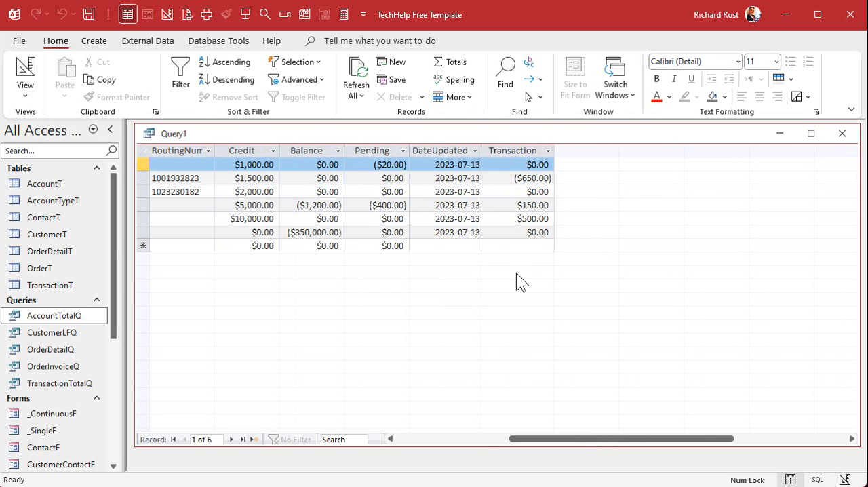
# Rename the calculated field TransactionTotal in query design and fit its design column to the whole expression
pyautogui.click(14, 65)
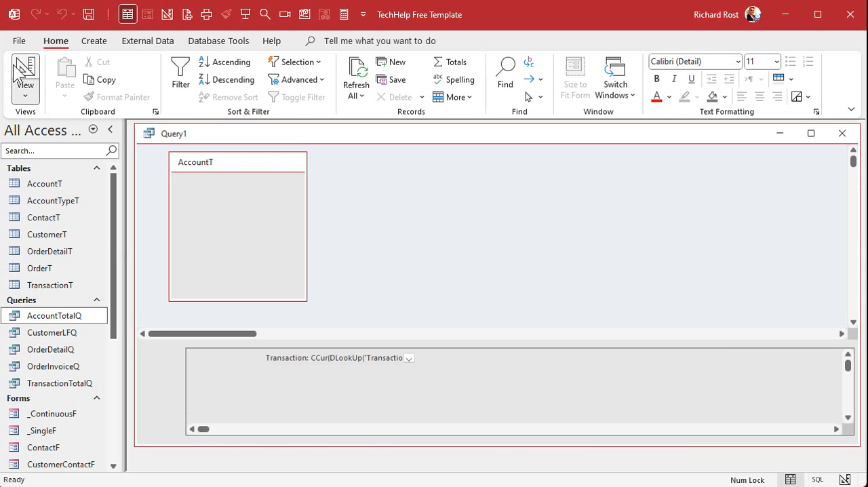
pyautogui.click(308, 359)
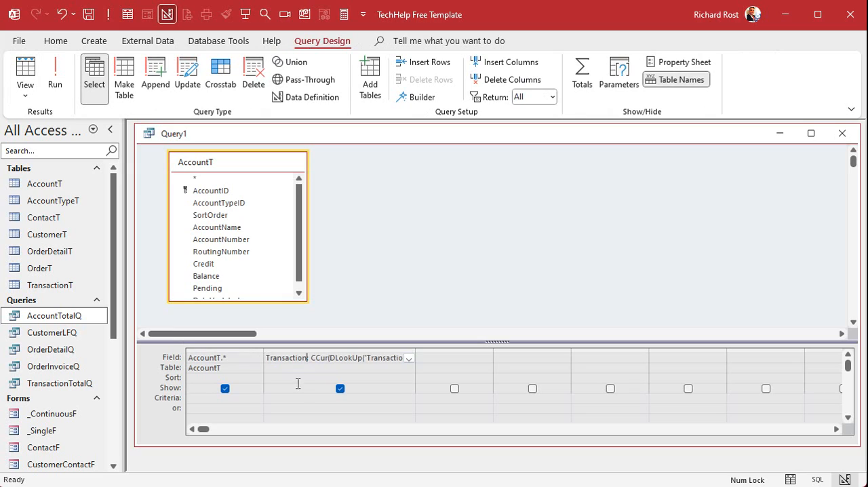
pyautogui.write('Total')
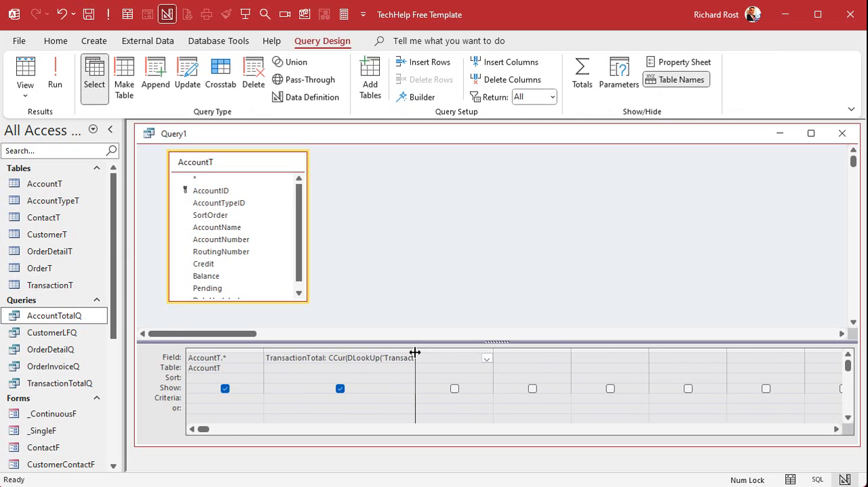
pyautogui.doubleClick(415, 353)
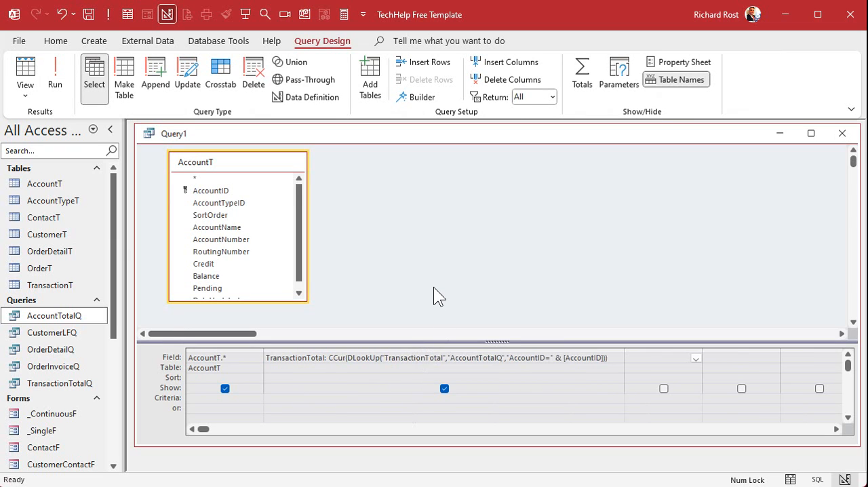
# Run the query to check the renamed field and return to the query design
pyautogui.click(55, 74)
pyautogui.moveTo(541, 439); pyautogui.dragTo(478, 434)
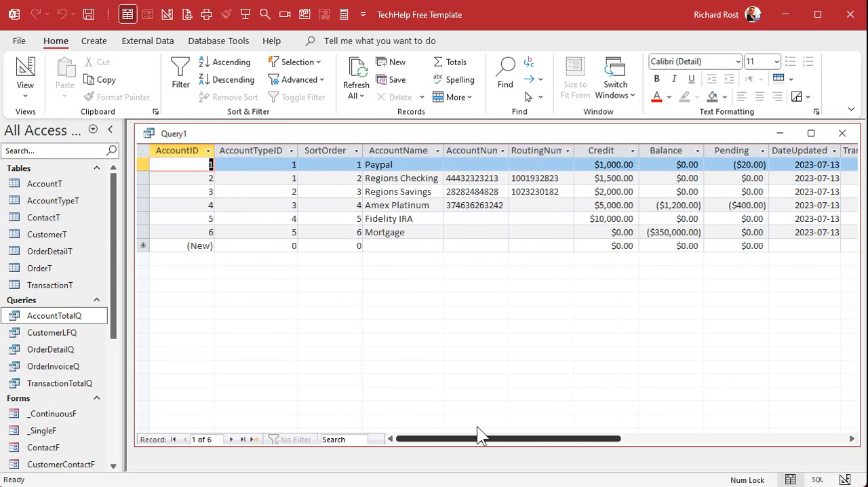
pyautogui.click(25, 71)
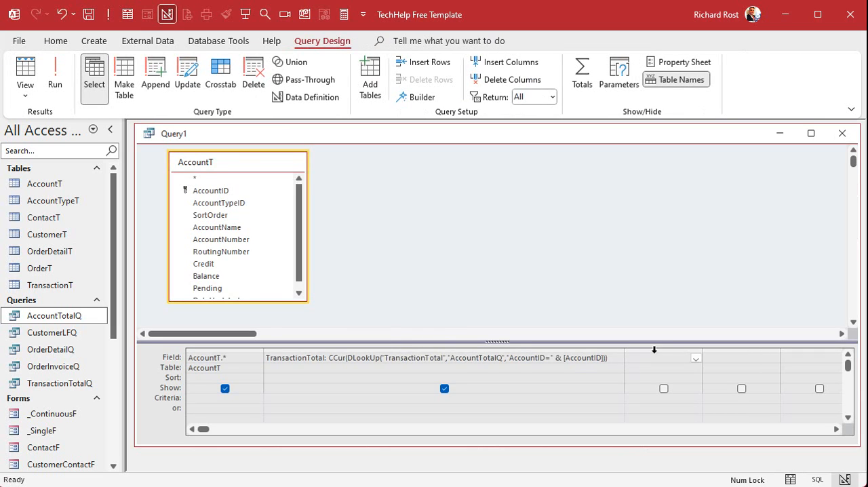
# Copy the whole TransactionTotal expression into the next empty query field
pyautogui.hotkey('shift', 'Tab')
pyautogui.hotkey('ctrl', 'c')
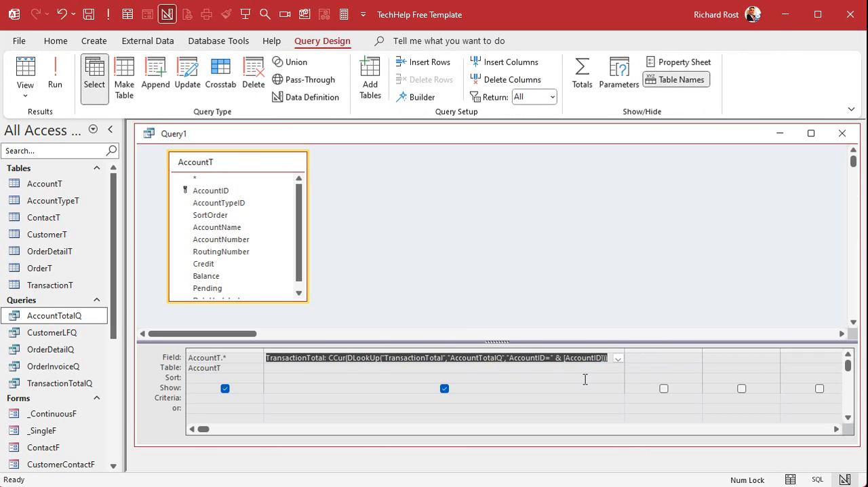
pyautogui.press('Tab')
pyautogui.hotkey('ctrl', 'v')
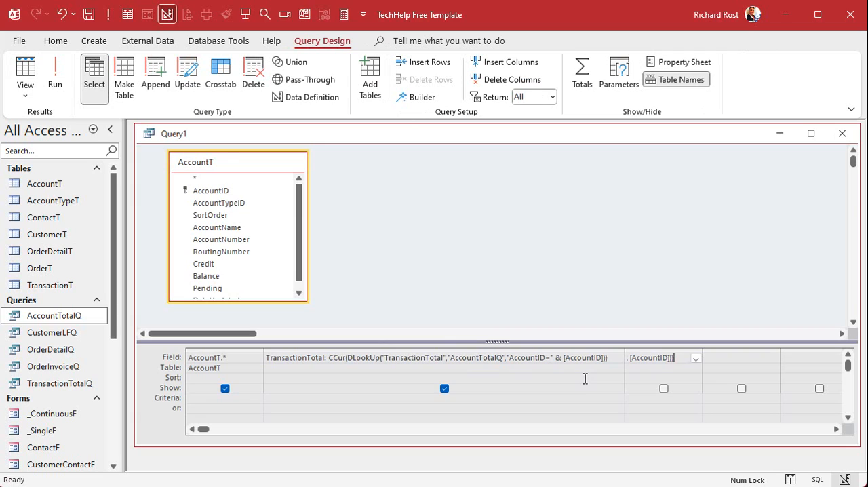
# Change the copied expression's field name and its DLookUp source field to ActualBalance
pyautogui.hotkey('shift', 'F2')
pyautogui.doubleClick(118, 160)
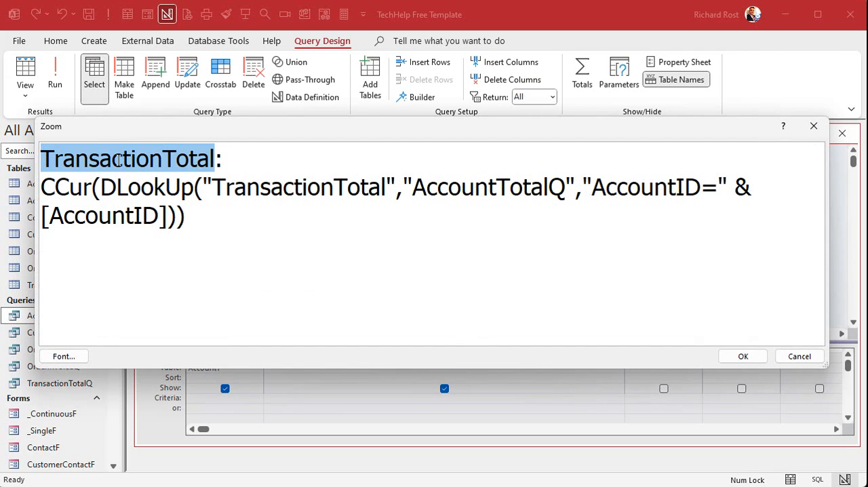
pyautogui.write('ActualBalance')
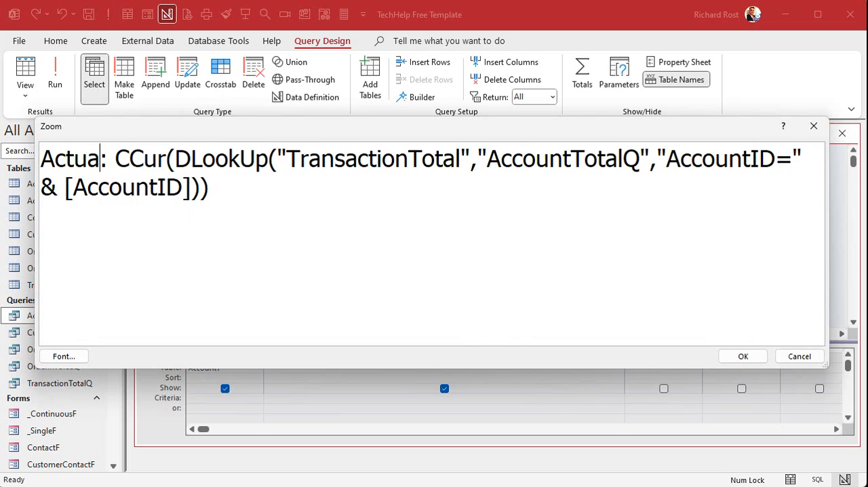
pyautogui.doubleClick(119, 157)
pyautogui.click(295, 187)
pyautogui.doubleClick(294, 188)
pyautogui.hotkey('ctrl', 'v')
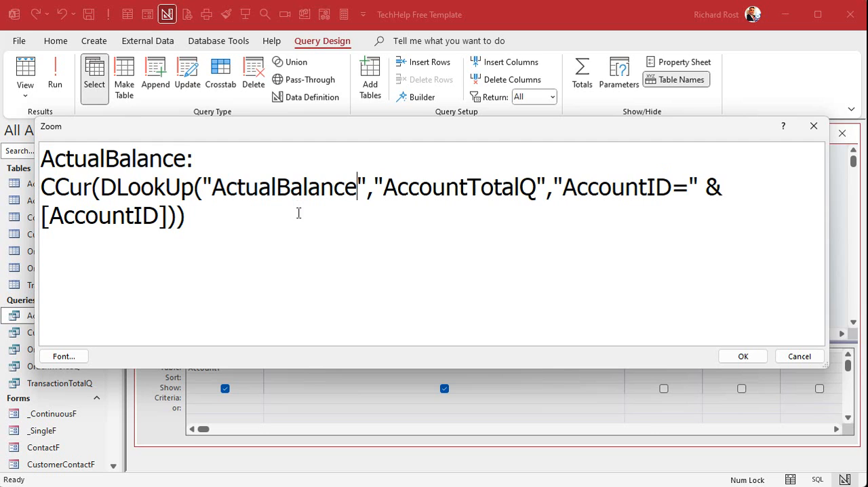
pyautogui.click(740, 355)
# Save the query as AccountQ
pyautogui.click(504, 401)
pyautogui.hotkey('ctrl', 's')
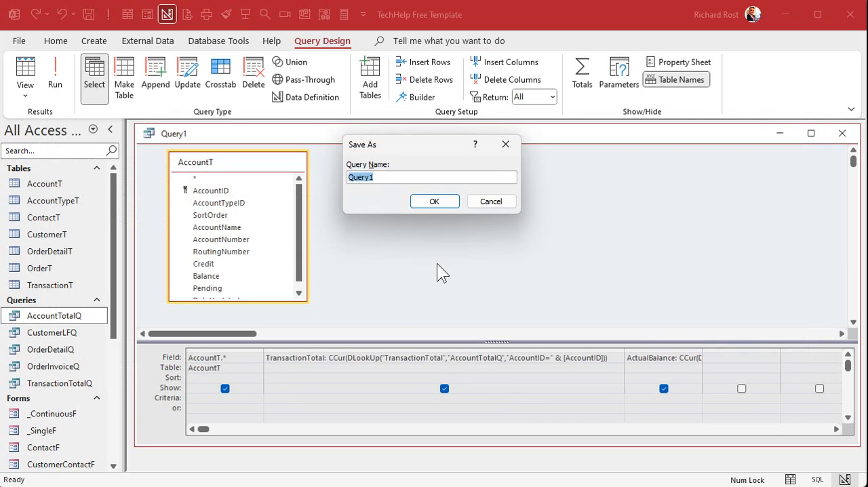
pyautogui.write('AccountTotal')
pyautogui.write('Q')
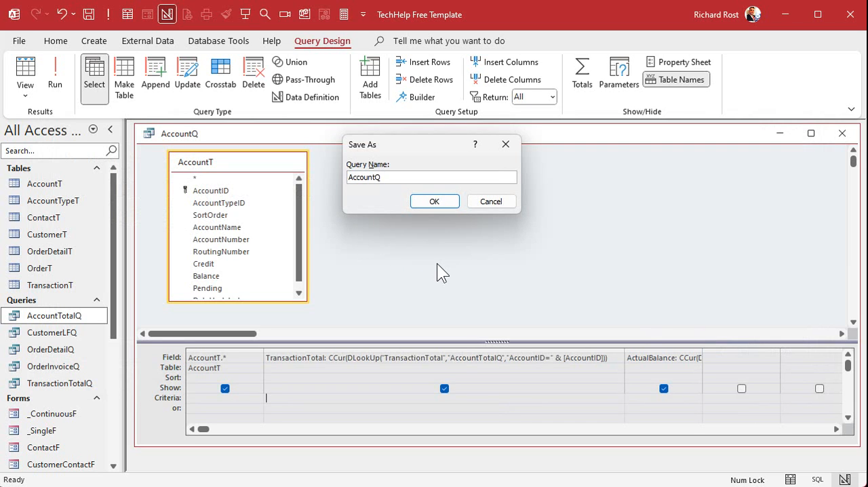
pyautogui.press('Return')
# Run AccountQ and examine the TransactionTotal and ActualBalance columns for each account
pyautogui.click(56, 78)
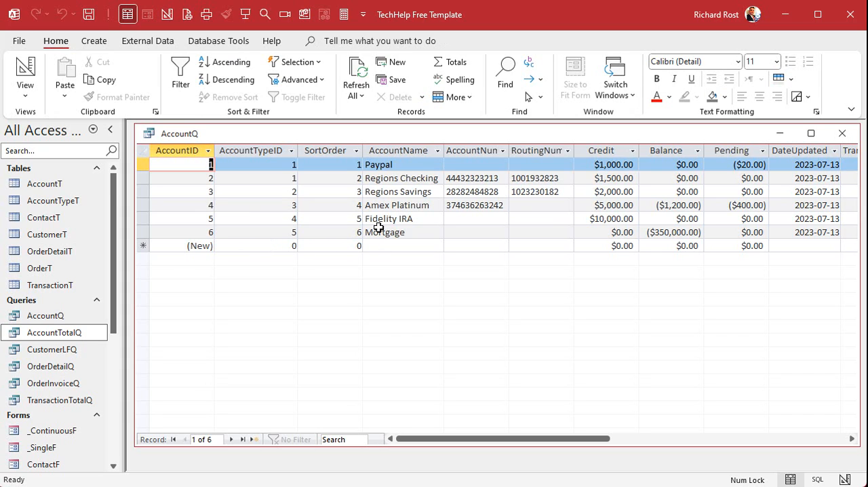
pyautogui.click(390, 207)
pyautogui.click(392, 245)
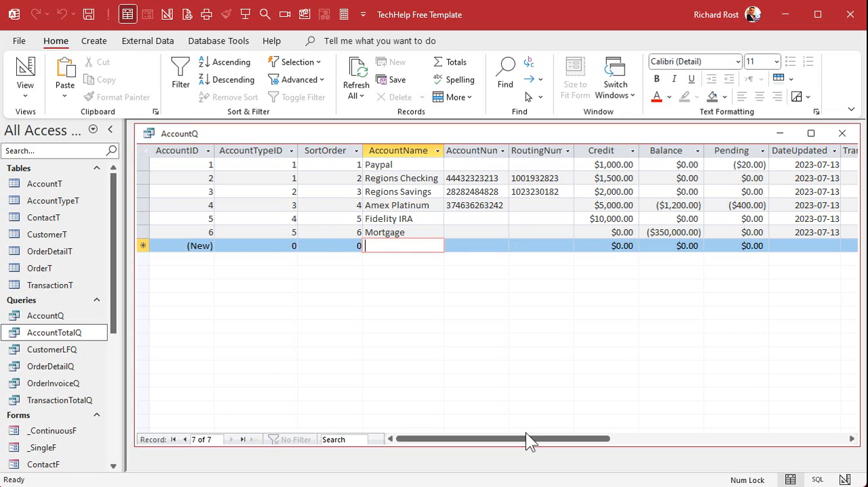
pyautogui.moveTo(527, 438); pyautogui.dragTo(613, 436)
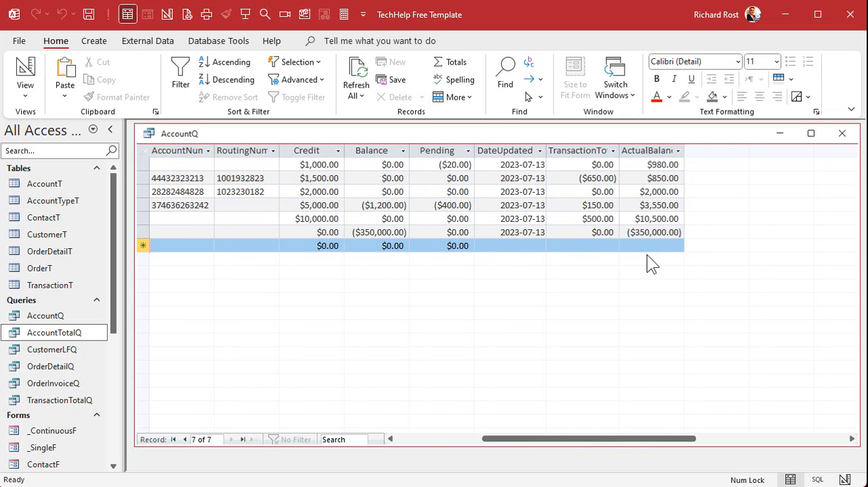
# Bring the account balances.xlsx workbook into view for comparison with the query results, and move it away again
pyautogui.moveTo(514, 439); pyautogui.dragTo(431, 425)
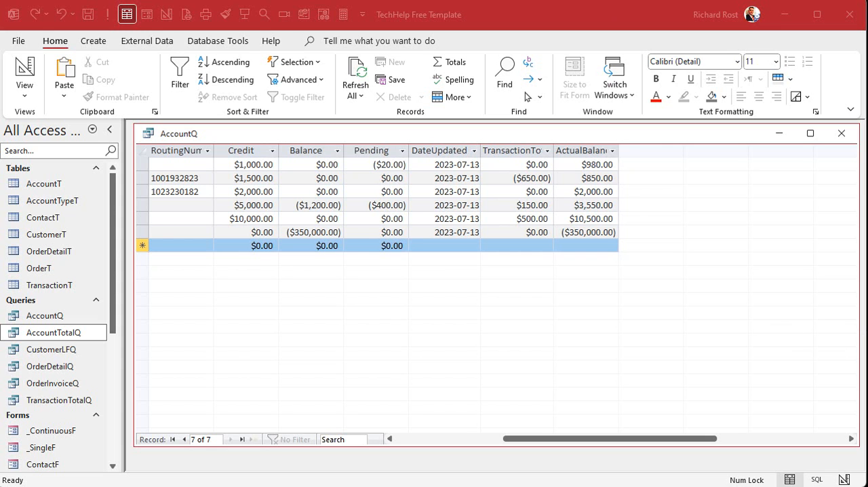
pyautogui.moveTo(867, 73); pyautogui.dragTo(773, 60)
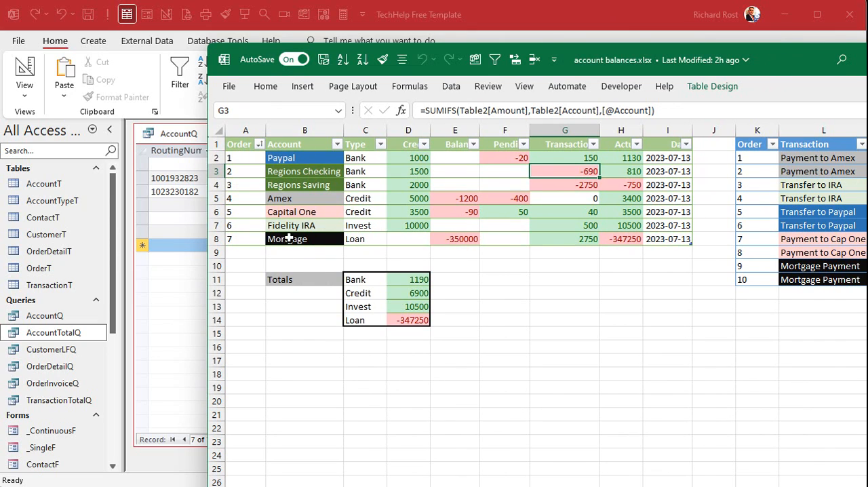
pyautogui.moveTo(848, 62); pyautogui.dragTo(867, 38)
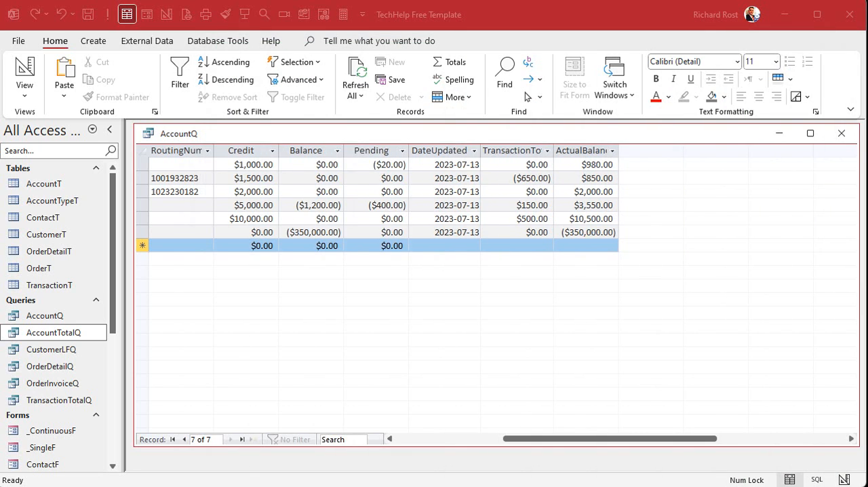
# Close AccountQ and select the _ContinuousF form among the database's forms
pyautogui.click(842, 132)
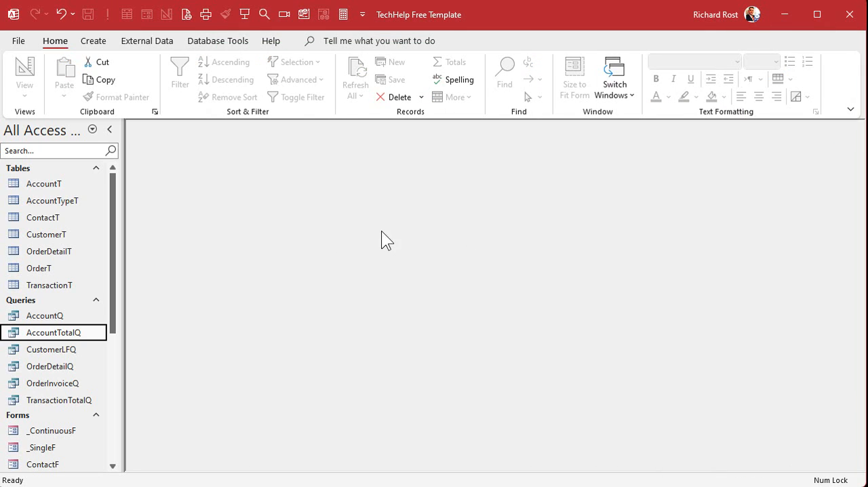
pyautogui.scroll(-2, 54, 333)
pyautogui.click(50, 329)
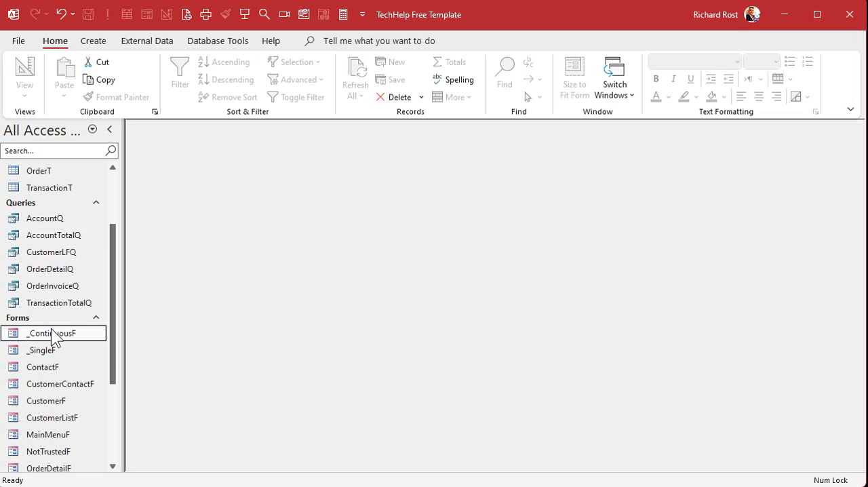
pyautogui.scroll(-3, 53, 335)
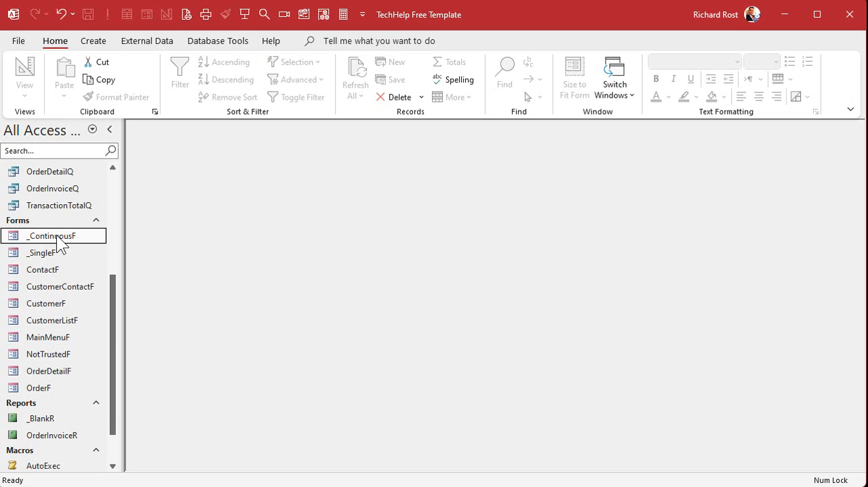
# Delete the forms ContactF, CustomerContactF, CustomerF, CustomerListF, OrderDetailF and OrderF from the database
pyautogui.click(47, 269)
pyautogui.scroll(2, 48, 349)
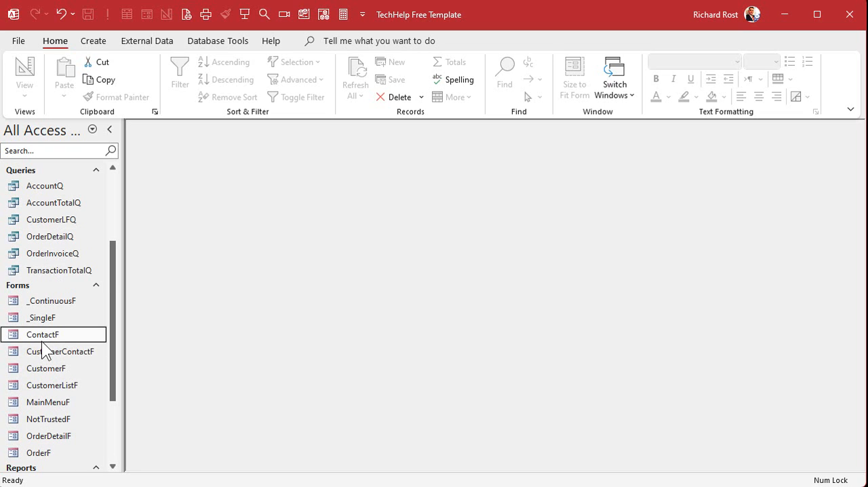
pyautogui.click(68, 302)
pyautogui.click(47, 317)
pyautogui.click(54, 334)
pyautogui.click(60, 351)
pyautogui.click(56, 366)
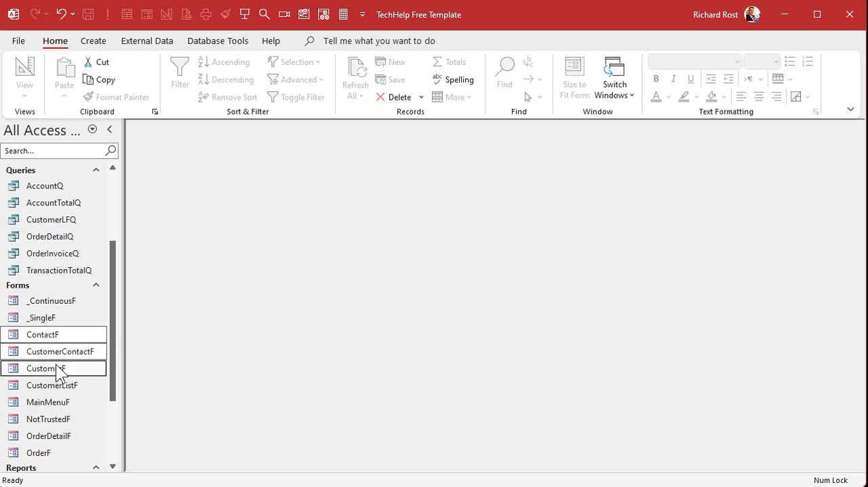
pyautogui.click(56, 385)
pyautogui.keyDown('ctrl'); pyautogui.click(49, 436); pyautogui.keyUp('ctrl')
pyautogui.keyDown('ctrl'); pyautogui.click(47, 452); pyautogui.keyUp('ctrl')
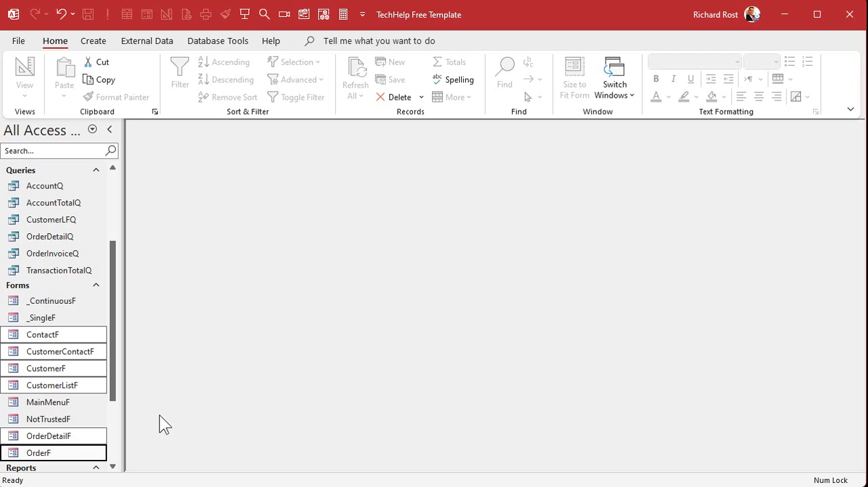
pyautogui.press('Delete')
pyautogui.click(525, 319)
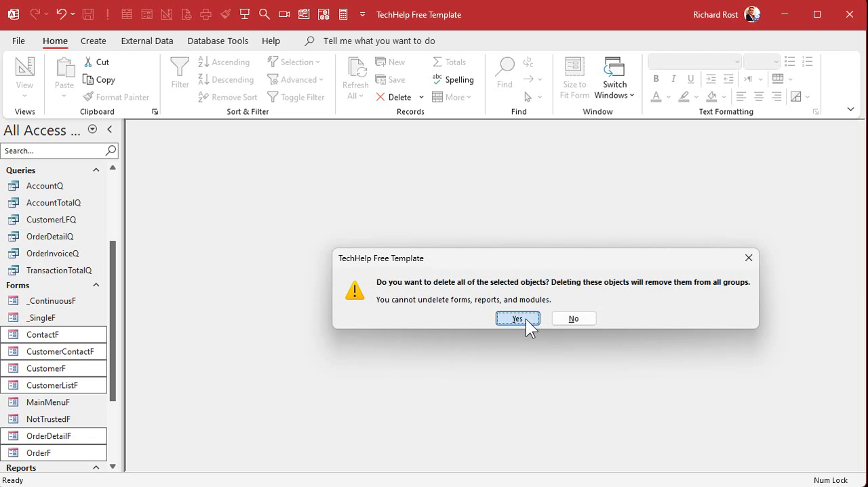
# Permanently delete the OrderInvoiceR report
pyautogui.click(50, 402)
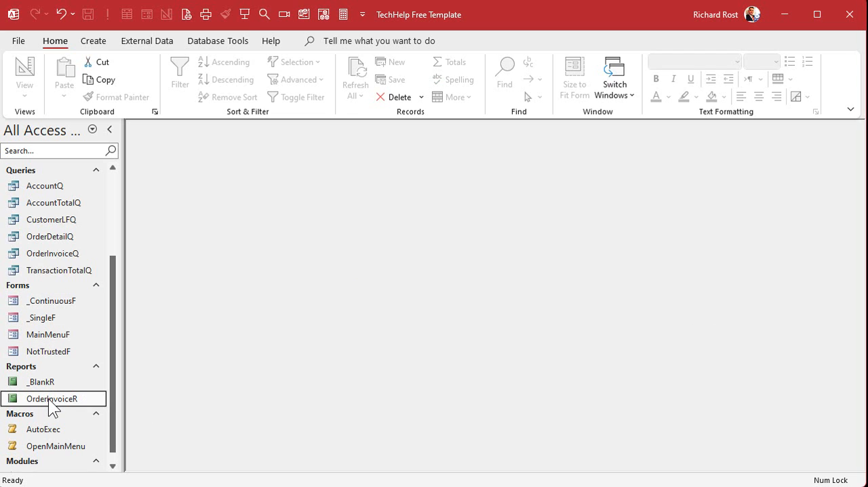
pyautogui.press('Delete')
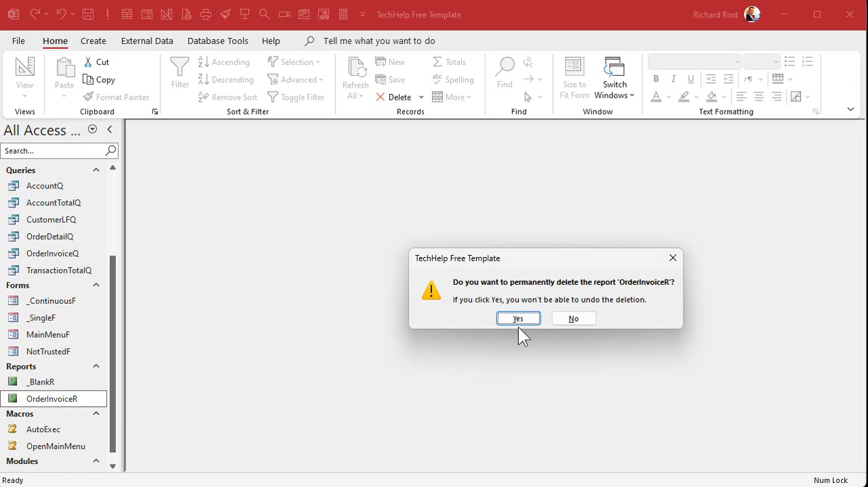
pyautogui.click(517, 319)
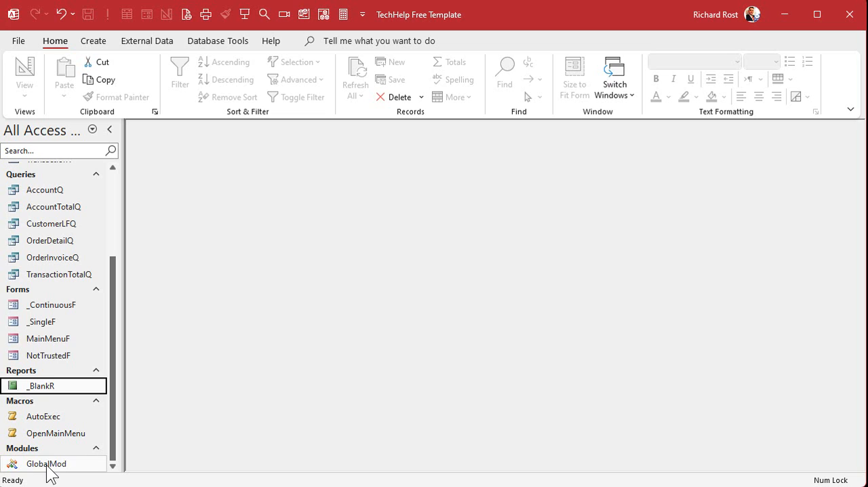
# Delete the queries CustomerLFQ, OrderDetailQ and OrderInvoiceQ
pyautogui.scroll(1, 37, 285)
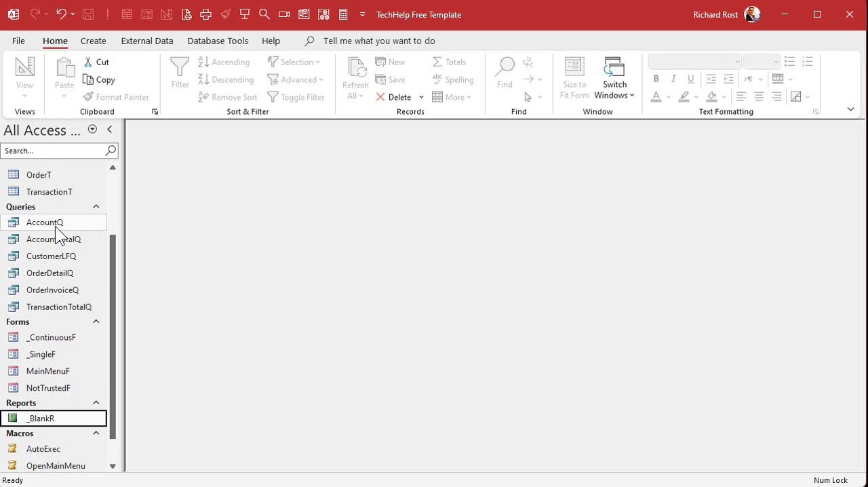
pyautogui.click(75, 256)
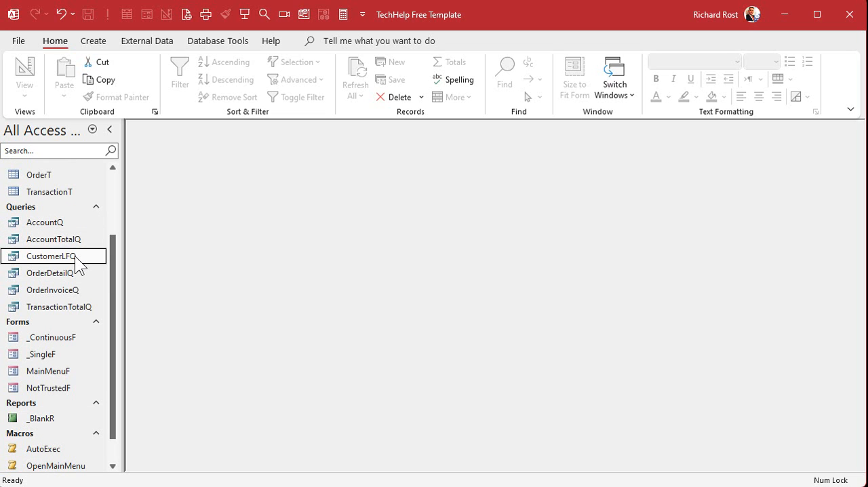
pyautogui.keyDown('ctrl'); pyautogui.click(73, 273); pyautogui.keyUp('ctrl')
pyautogui.keyDown('ctrl'); pyautogui.click(72, 289); pyautogui.keyUp('ctrl')
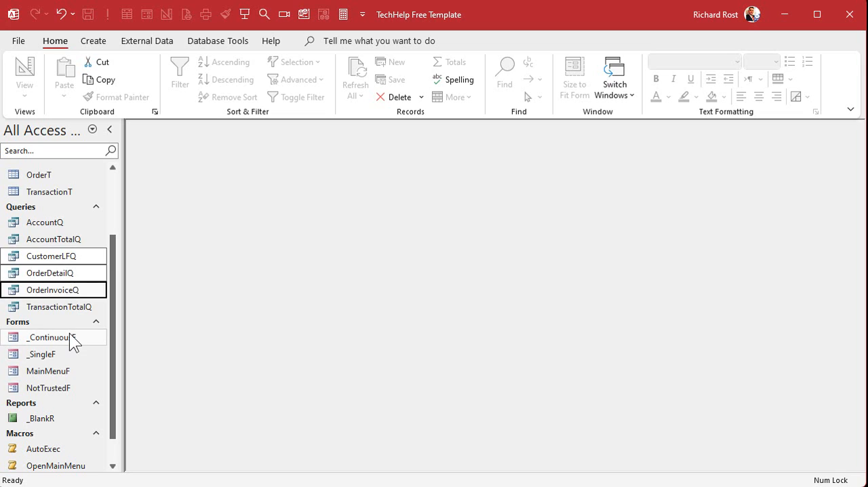
pyautogui.press('Delete')
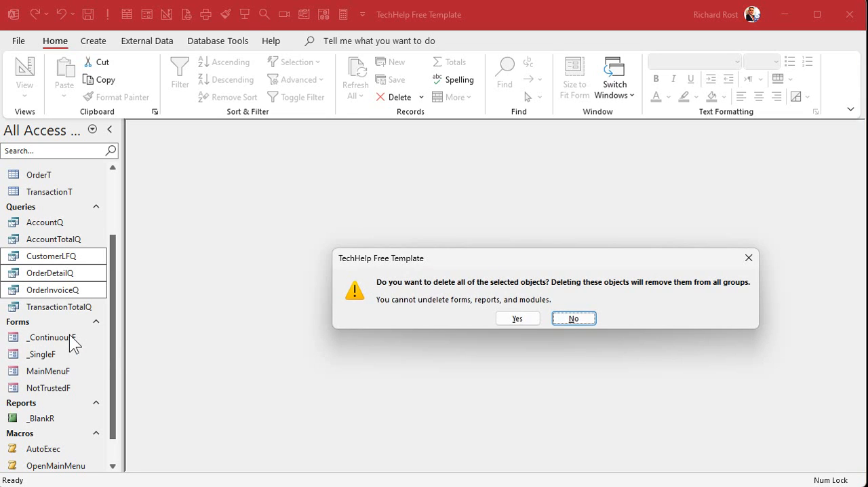
pyautogui.click(516, 318)
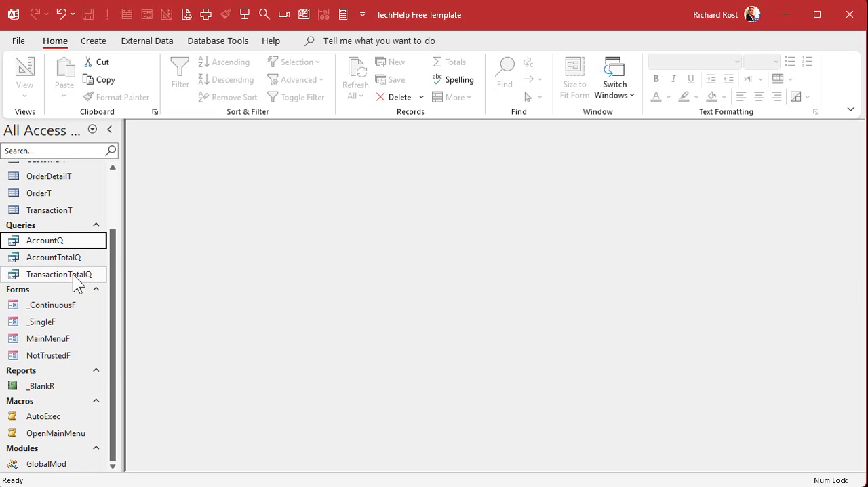
# Delete the tables ContactT, CustomerT, OrderDetailT and OrderT together with their relationships
pyautogui.scroll(3, 73, 278)
pyautogui.click(62, 217)
pyautogui.keyDown('ctrl'); pyautogui.click(64, 234); pyautogui.keyUp('ctrl')
pyautogui.keyDown('ctrl'); pyautogui.click(68, 267); pyautogui.keyUp('ctrl')
pyautogui.keyDown('ctrl'); pyautogui.click(64, 250); pyautogui.keyUp('ctrl')
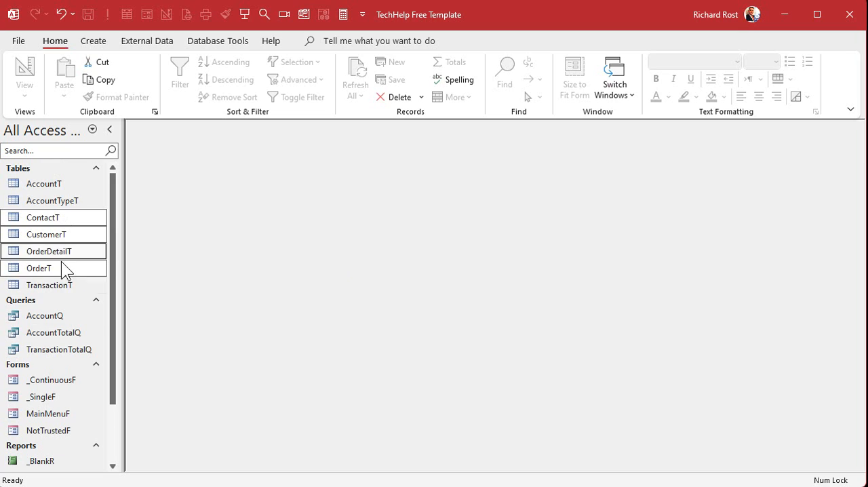
pyautogui.press('Delete')
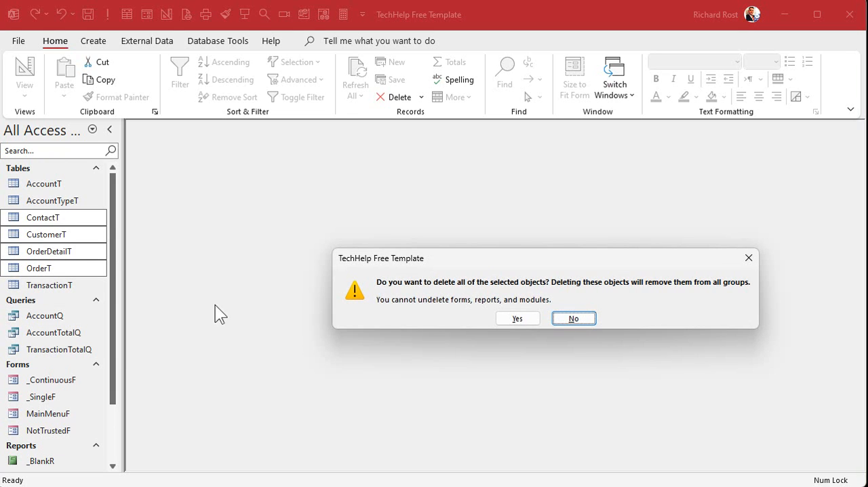
pyautogui.click(518, 319)
pyautogui.click(527, 321)
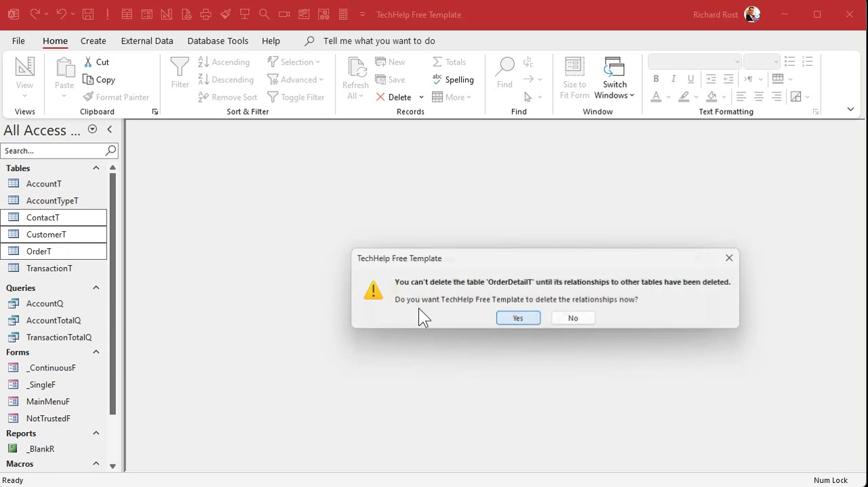
pyautogui.click(502, 320)
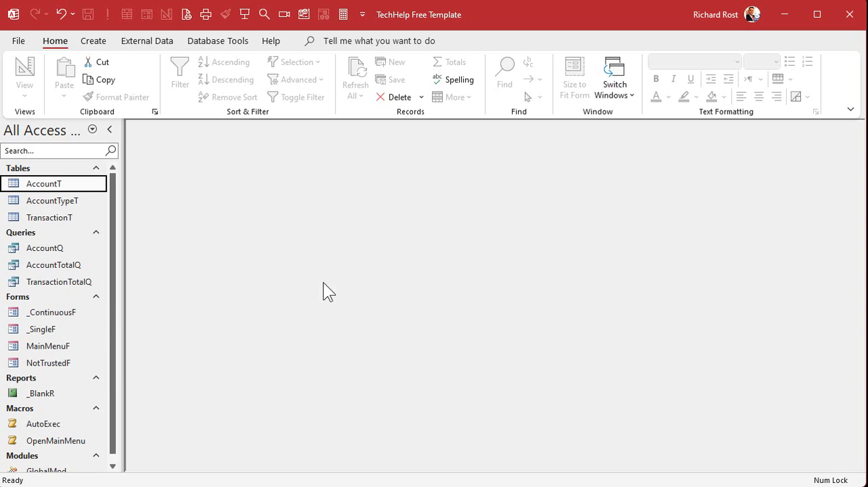
# Duplicate the _ContinuousF form under the name AccountF
pyautogui.scroll(-1, 57, 304)
pyautogui.scroll(1, 57, 304)
pyautogui.click(61, 311)
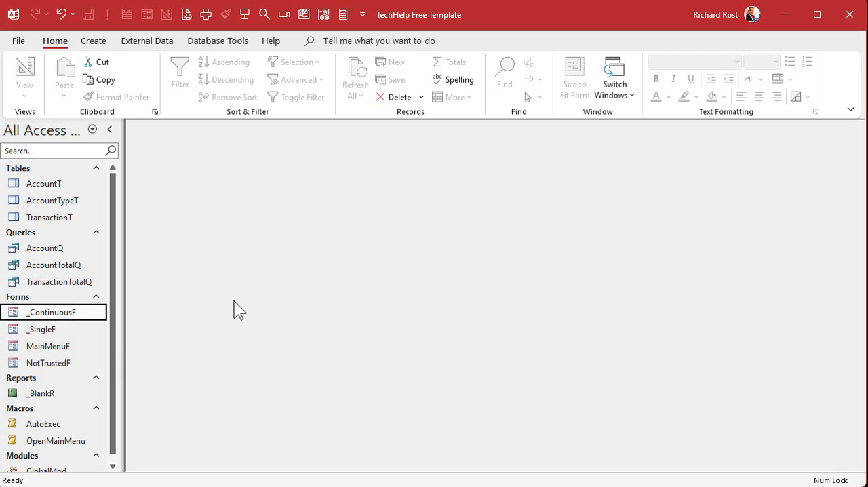
pyautogui.hotkey('ctrl', 'c')
pyautogui.hotkey('ctrl', 'v')
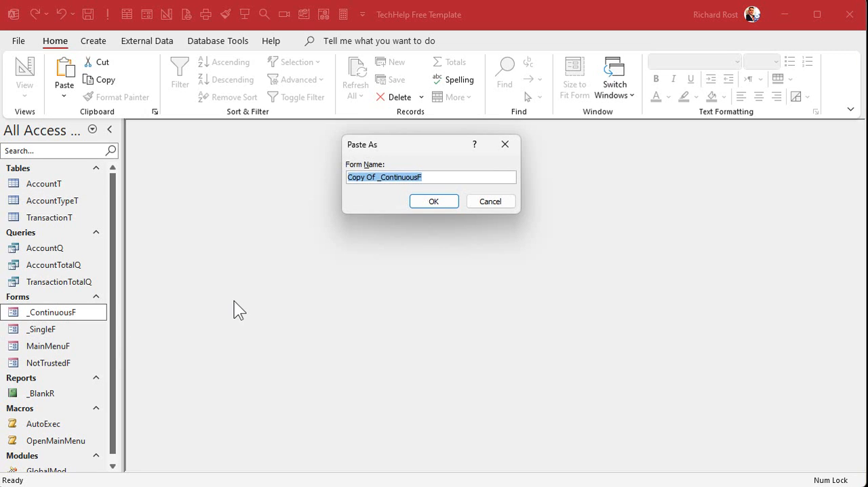
pyautogui.write('AccountF')
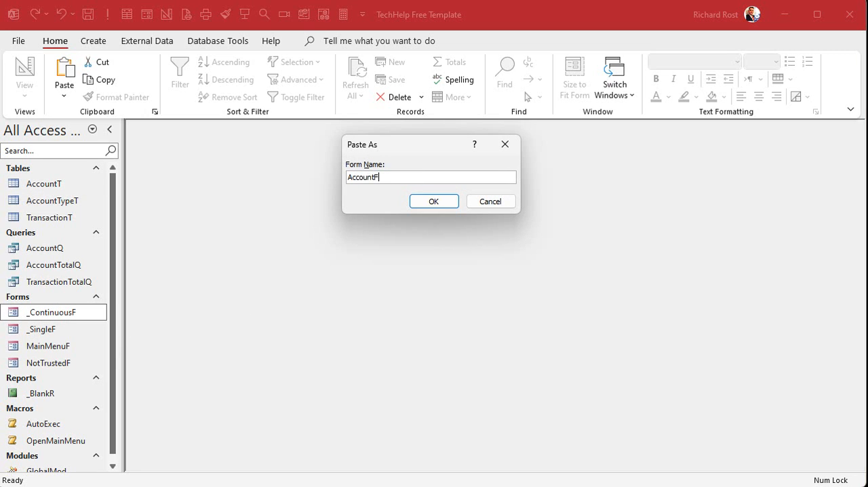
pyautogui.press('Return')
# Open the AccountF form in Design View and enlarge its window to make room for editing
pyautogui.click(56, 345)
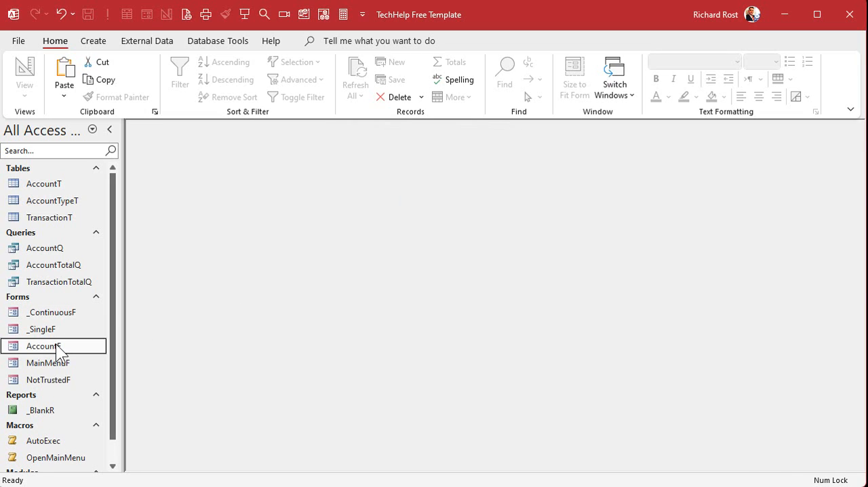
pyautogui.doubleClick(55, 343)
pyautogui.rightClick(371, 137)
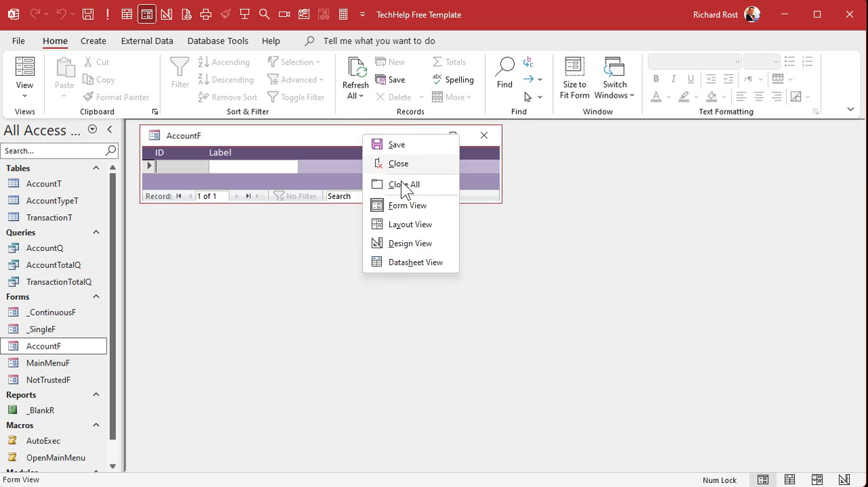
pyautogui.click(404, 243)
pyautogui.moveTo(500, 201); pyautogui.dragTo(658, 370)
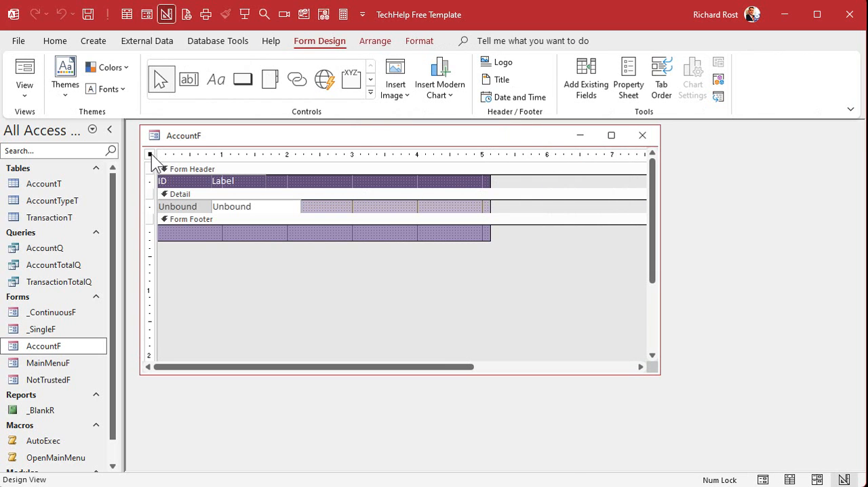
# Set the AccountF form's Record Source to AccountQ and close its properties
pyautogui.doubleClick(151, 156)
pyautogui.click(697, 211)
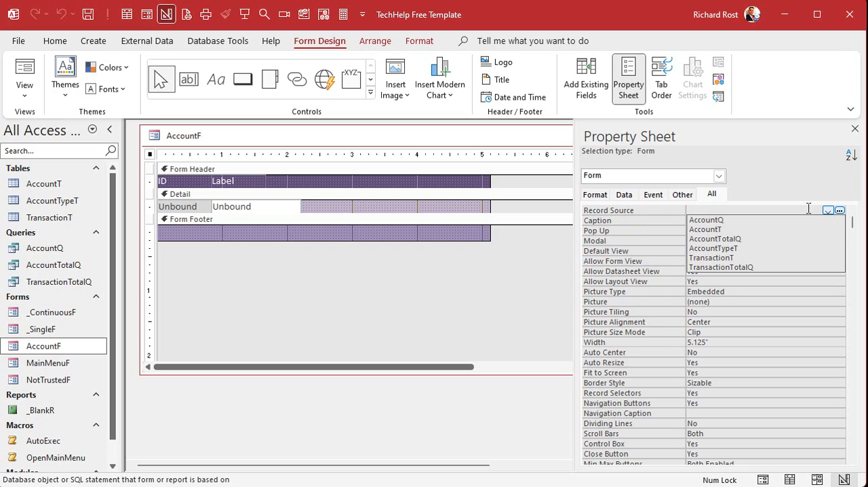
pyautogui.click(777, 220)
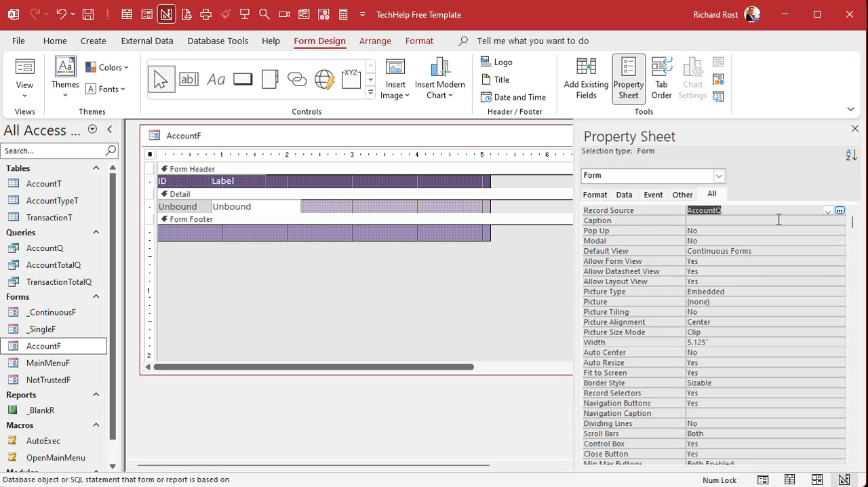
pyautogui.click(854, 129)
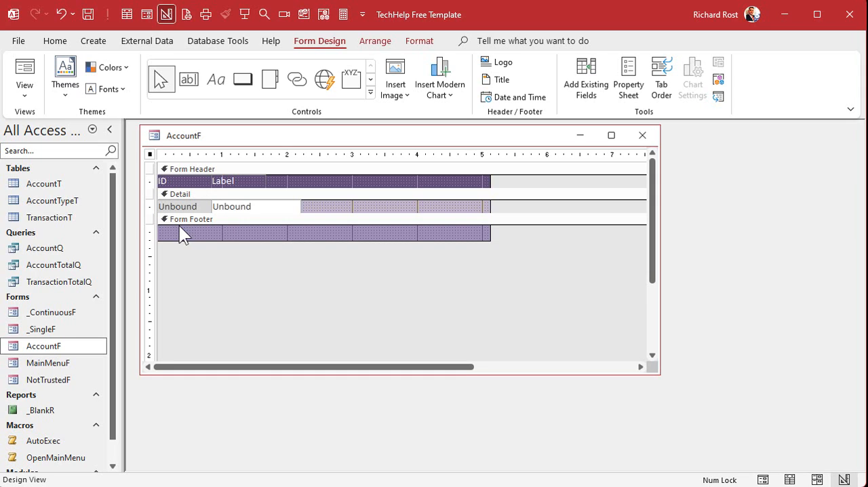
# Enlarge the form's Detail section to a height of about 1.2 inches
pyautogui.click(179, 205)
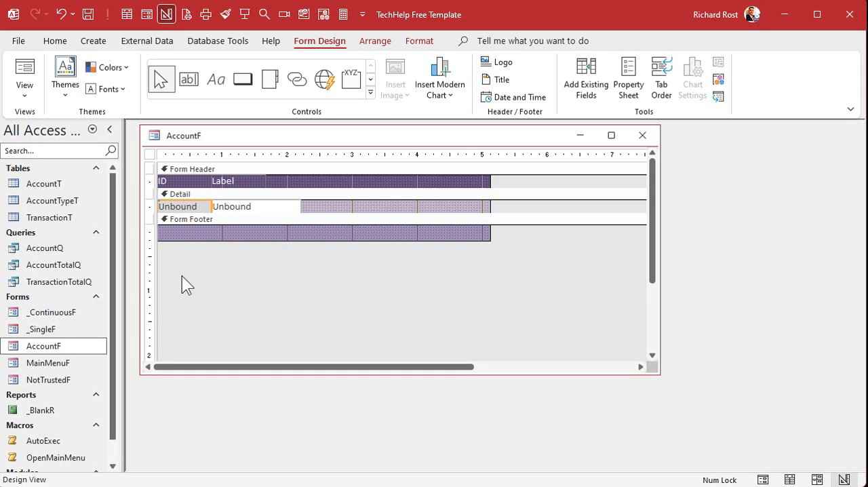
pyautogui.moveTo(330, 216); pyautogui.dragTo(323, 281)
pyautogui.click(324, 265)
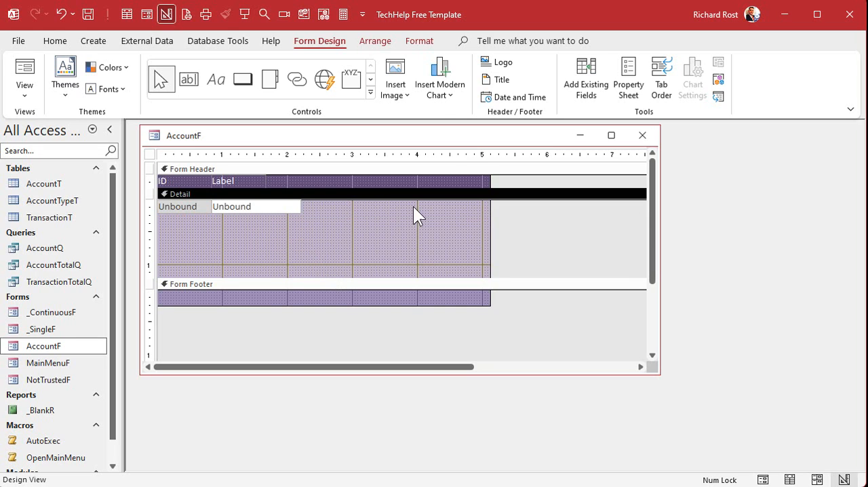
# Add all AccountQ fields from SortOrder through ActualBalance to the AccountF form's Detail section
pyautogui.click(587, 80)
pyautogui.moveTo(574, 226); pyautogui.dragTo(634, 226)
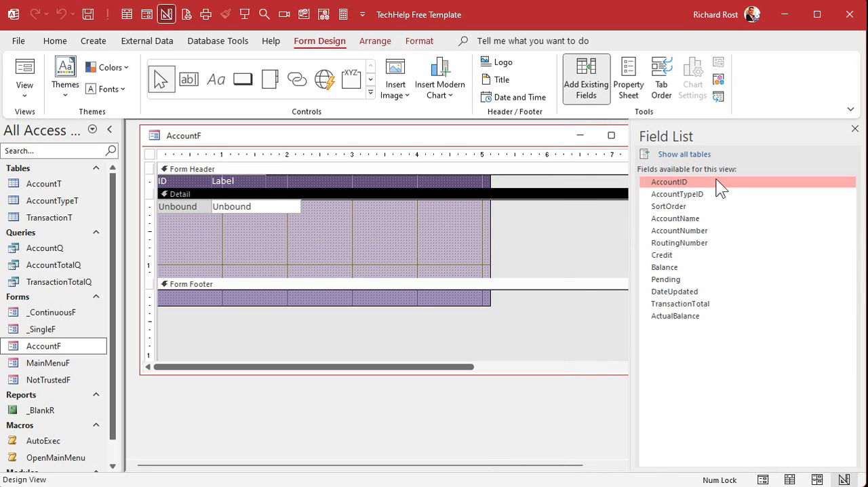
pyautogui.click(712, 196)
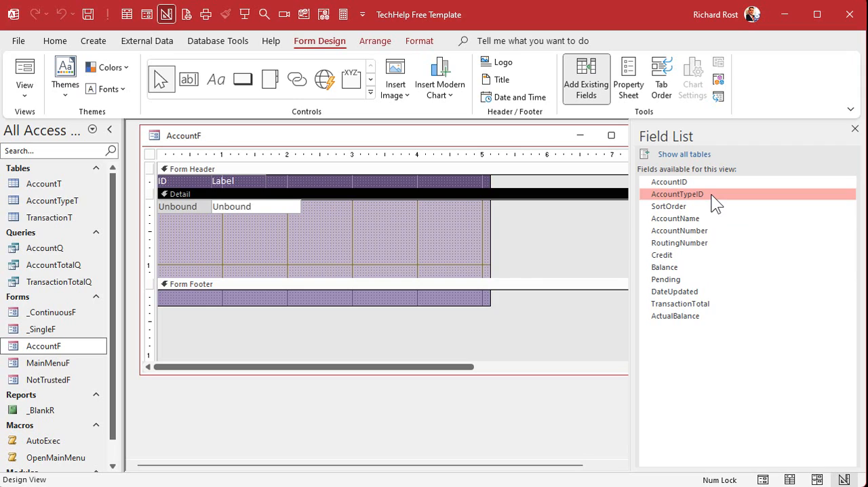
pyautogui.click(705, 211)
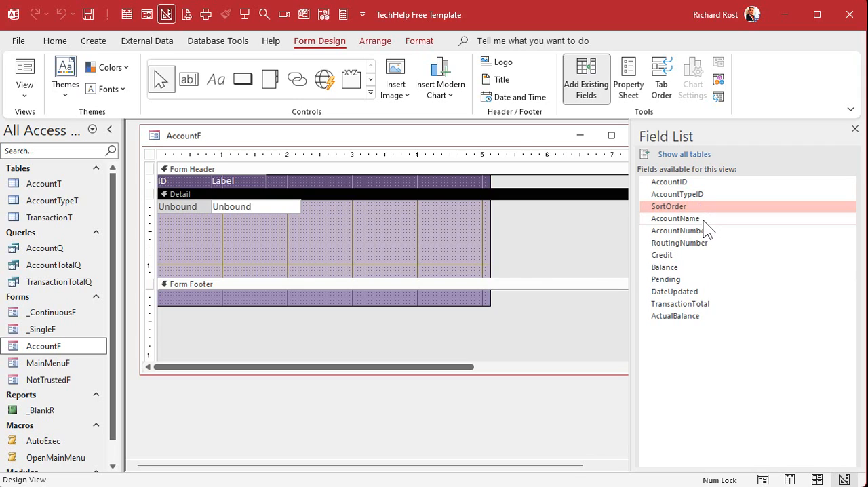
pyautogui.keyDown('ctrl'); pyautogui.click(703, 220); pyautogui.keyUp('ctrl')
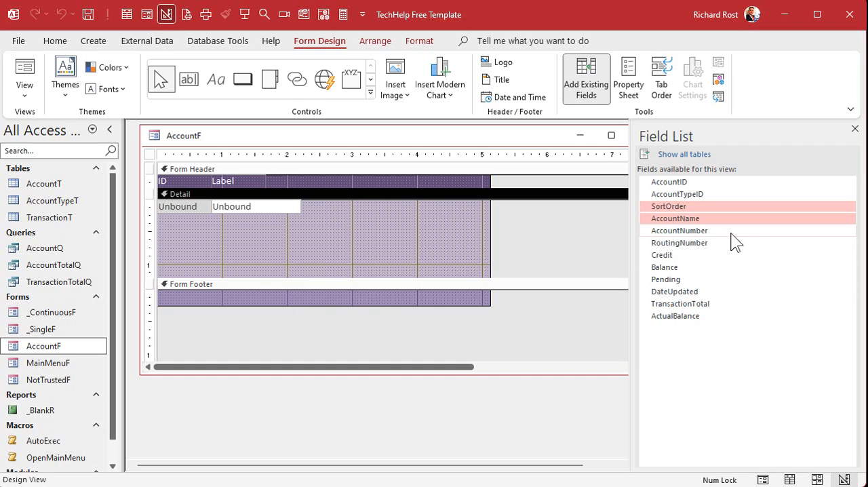
pyautogui.keyDown('ctrl'); pyautogui.click(707, 233); pyautogui.keyUp('ctrl')
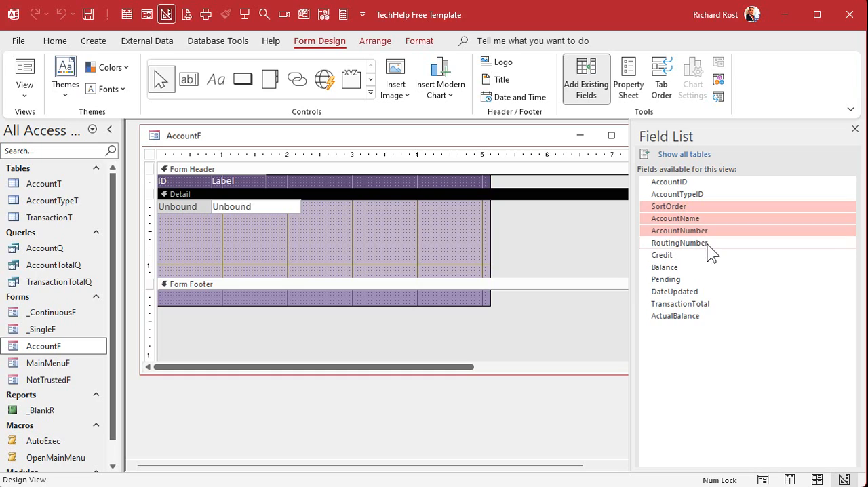
pyautogui.keyDown('ctrl'); pyautogui.click(707, 244); pyautogui.keyUp('ctrl')
pyautogui.keyDown('ctrl'); pyautogui.click(681, 255); pyautogui.keyUp('ctrl')
pyautogui.keyDown('ctrl'); pyautogui.click(682, 267); pyautogui.keyUp('ctrl')
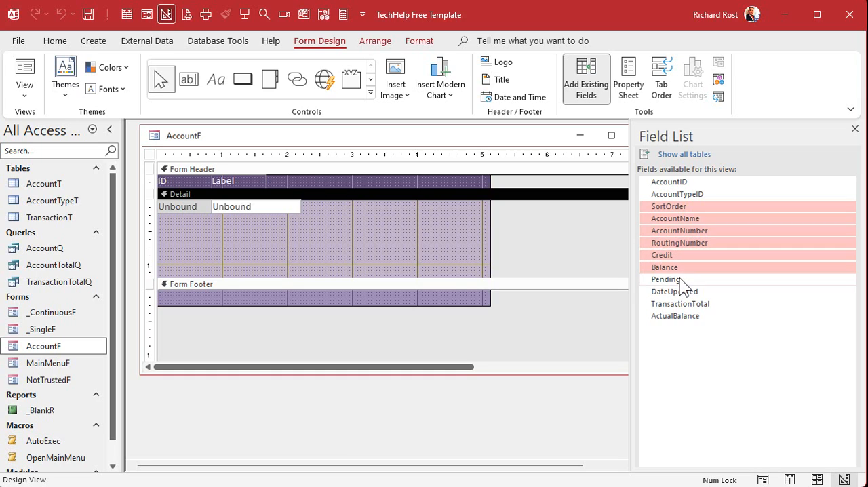
pyautogui.keyDown('ctrl'); pyautogui.click(685, 279); pyautogui.keyUp('ctrl')
pyautogui.keyDown('ctrl'); pyautogui.click(689, 292); pyautogui.keyUp('ctrl')
pyautogui.keyDown('ctrl'); pyautogui.click(691, 305); pyautogui.keyUp('ctrl')
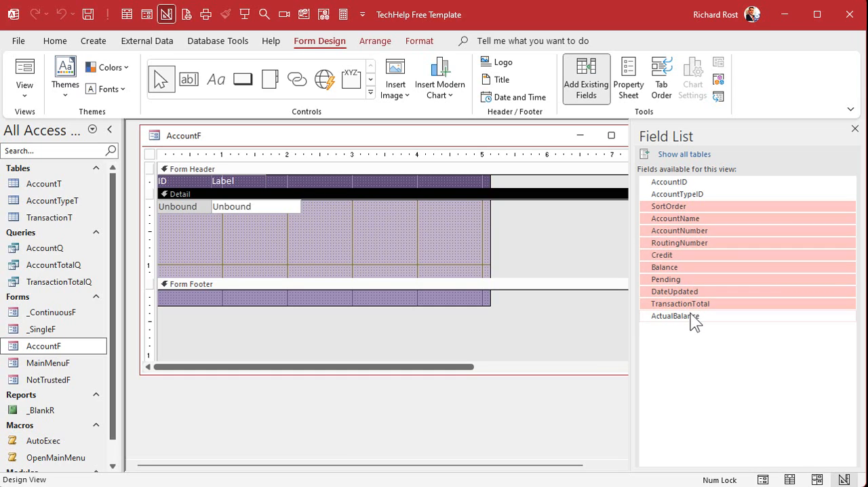
pyautogui.keyDown('ctrl'); pyautogui.click(695, 318); pyautogui.keyUp('ctrl')
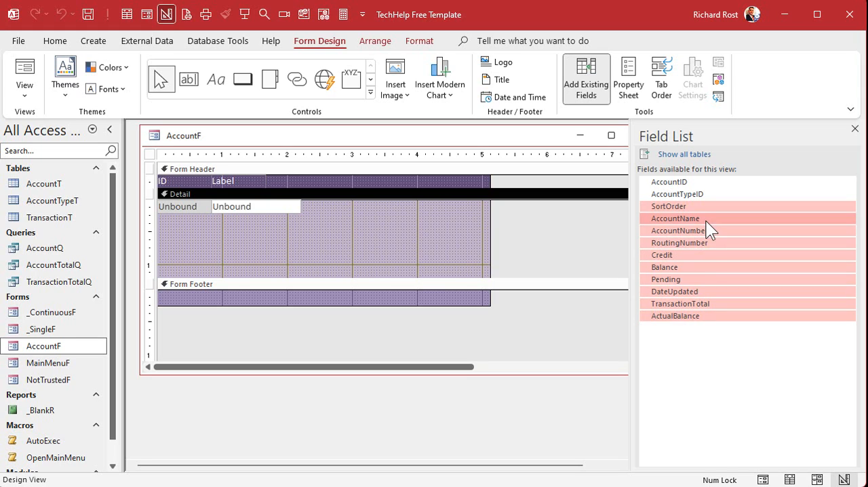
pyautogui.moveTo(705, 216); pyautogui.dragTo(294, 228)
pyautogui.click(426, 248)
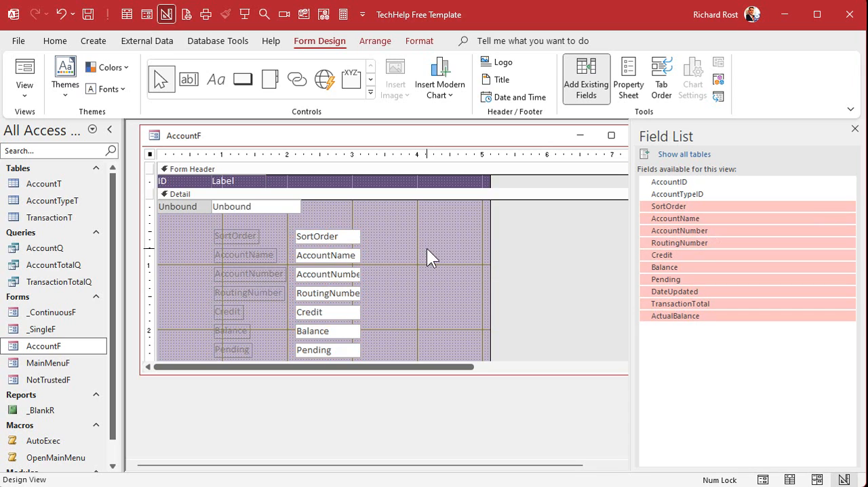
# Delete the attached labels of the newly added fields, keeping their text boxes
pyautogui.moveTo(190, 232); pyautogui.dragTo(269, 332)
pyautogui.press('Delete')
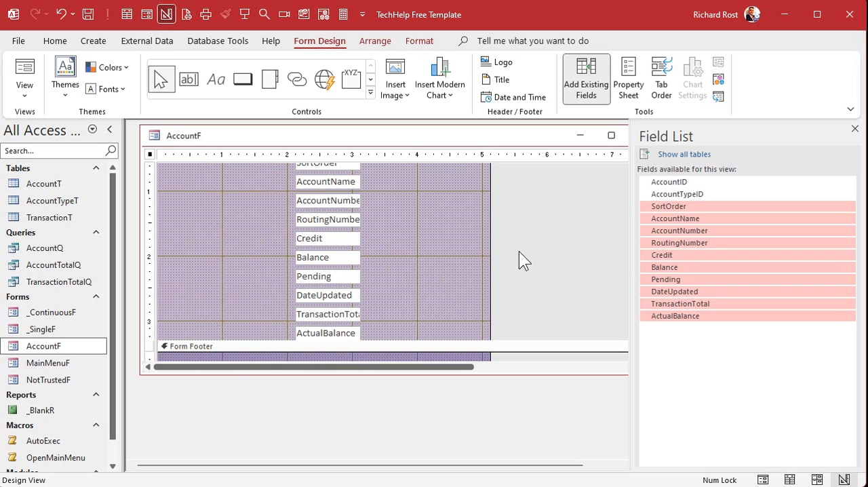
pyautogui.scroll(3, 458, 229)
# Replace the unbound box under the ID heading with the SortOrder text box, narrowed to about 0.4 inches
pyautogui.moveTo(324, 236); pyautogui.dragTo(186, 221)
pyautogui.click(184, 205)
pyautogui.press('Delete')
pyautogui.click(189, 222)
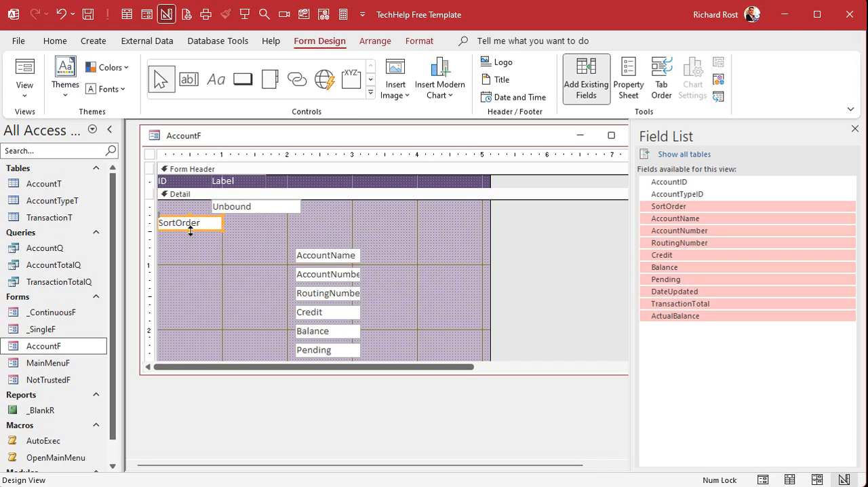
pyautogui.moveTo(221, 220); pyautogui.dragTo(174, 207)
pyautogui.click(182, 244)
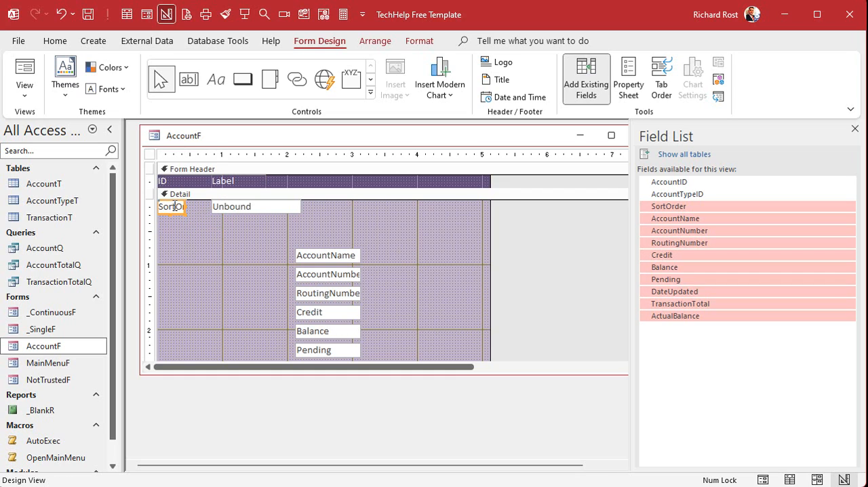
# Delete the remaining unbound text box and place AccountName directly beside SortOrder, widened to about 1.25 inches
pyautogui.click(283, 209)
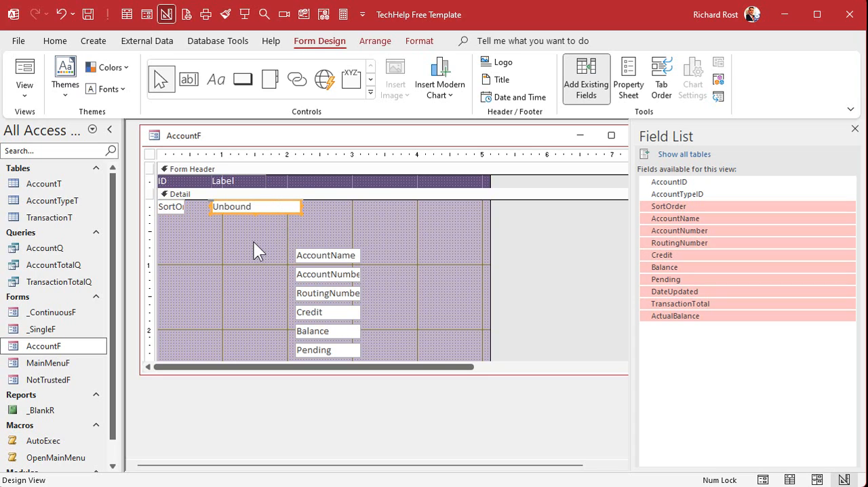
pyautogui.press('Delete')
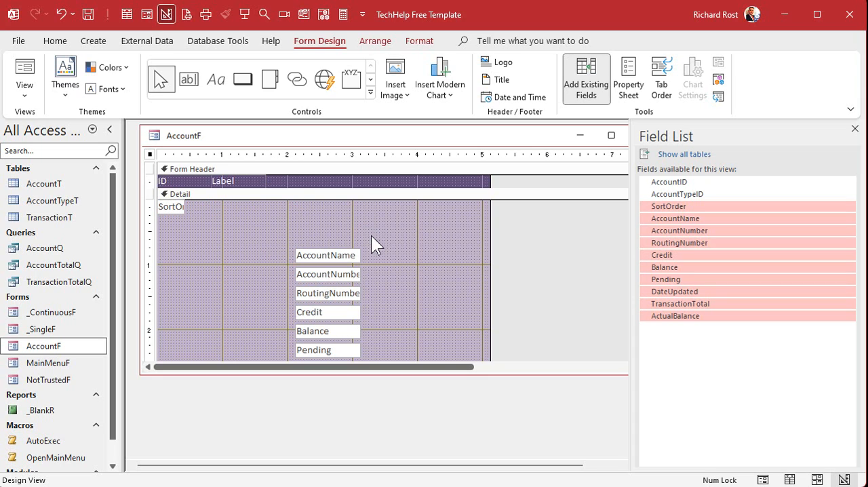
pyautogui.moveTo(351, 261); pyautogui.dragTo(265, 206)
pyautogui.click(265, 239)
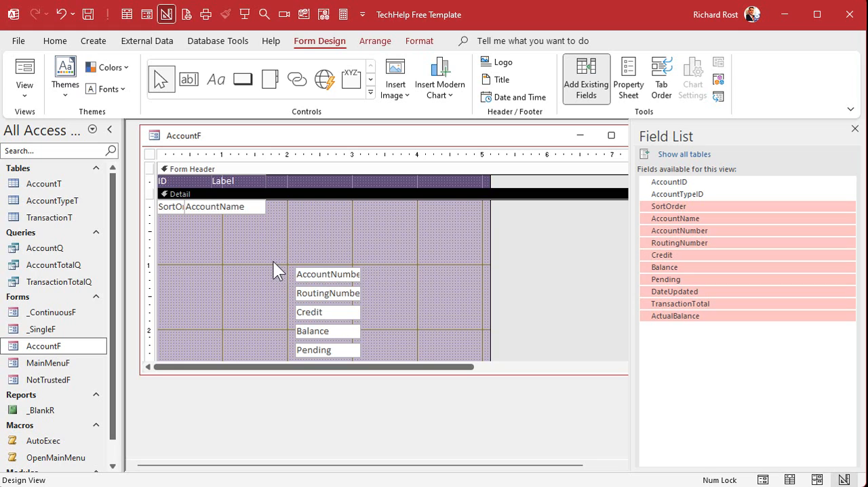
# Move the AccountNumber and RoutingNumber text boxes from the Detail section into the Form Footer, side by side
pyautogui.scroll(-2, 383, 318)
pyautogui.scroll(-1, 384, 305)
pyautogui.scroll(1, 385, 305)
pyautogui.moveTo(277, 196); pyautogui.dragTo(389, 238)
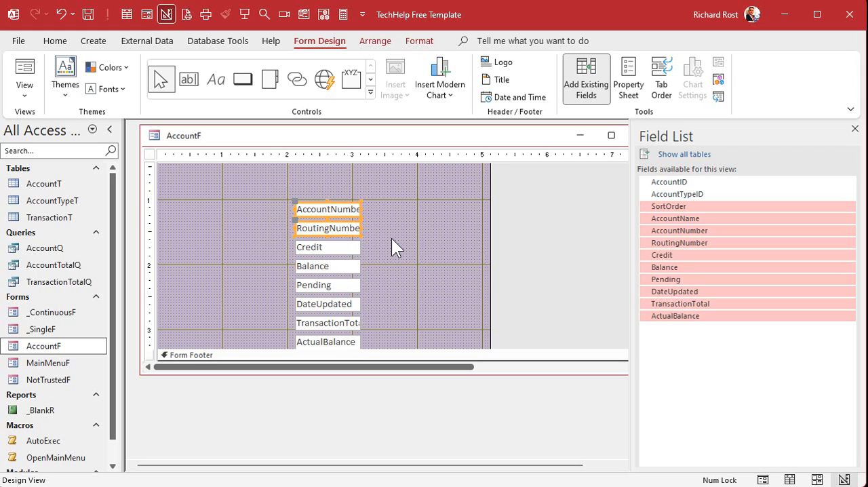
pyautogui.hotkey('ctrl', 'x')
pyautogui.scroll(-1, 390, 234)
pyautogui.click(257, 308)
pyautogui.hotkey('ctrl', 'v')
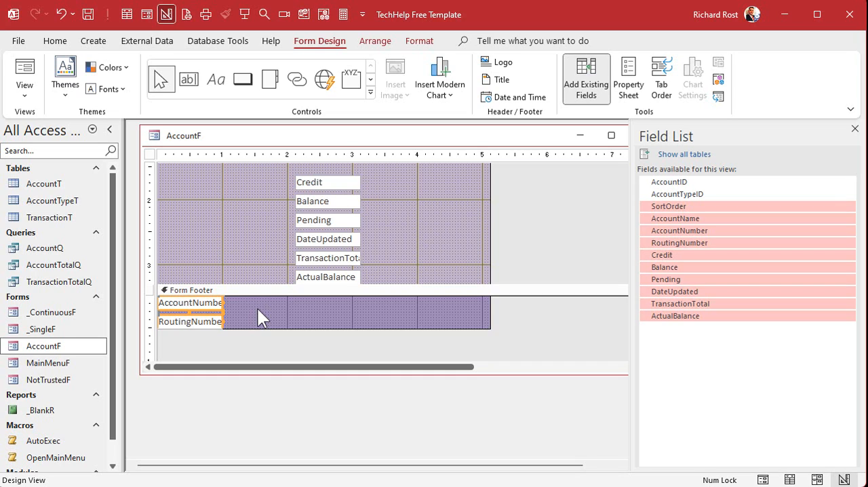
pyautogui.click(267, 304)
pyautogui.moveTo(231, 308); pyautogui.dragTo(317, 312)
pyautogui.moveTo(208, 322); pyautogui.dragTo(379, 308)
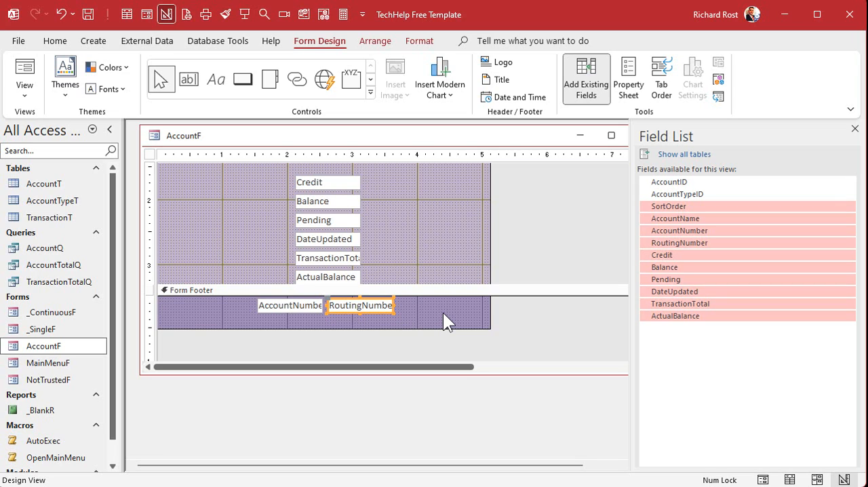
# Delete the AccountNumber and RoutingNumber text boxes from the Form Footer
pyautogui.moveTo(227, 305); pyautogui.dragTo(409, 310)
pyautogui.press('Delete')
pyautogui.scroll(3, 420, 230)
# Move Credit into the Detail section's first row, stack Balance and Pending beneath it, and narrow Credit and Balance to about 0.65 inches
pyautogui.moveTo(329, 311); pyautogui.dragTo(372, 204)
pyautogui.click(371, 292)
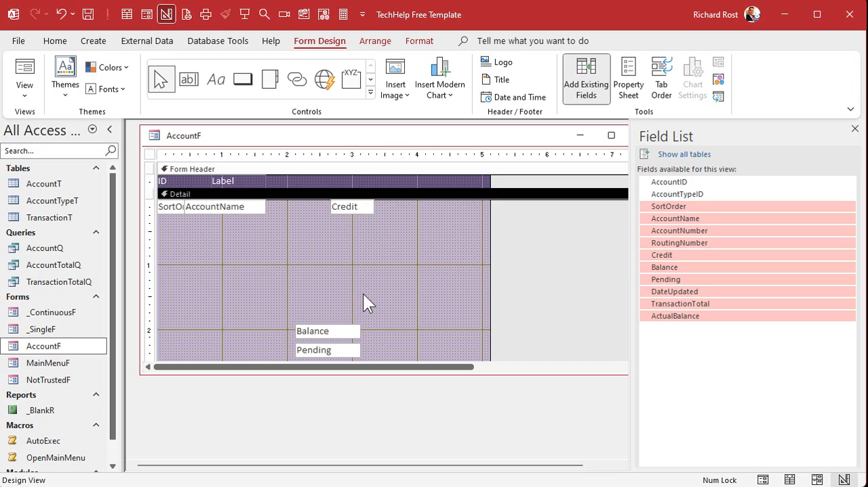
pyautogui.moveTo(346, 335); pyautogui.dragTo(373, 214)
pyautogui.moveTo(325, 348); pyautogui.dragTo(360, 234)
# Move DateUpdated, TransactionTotal and ActualBalance up so they sit directly beneath Pending
pyautogui.scroll(-3, 360, 283)
pyautogui.moveTo(288, 223); pyautogui.dragTo(322, 264)
pyautogui.scroll(3, 386, 139)
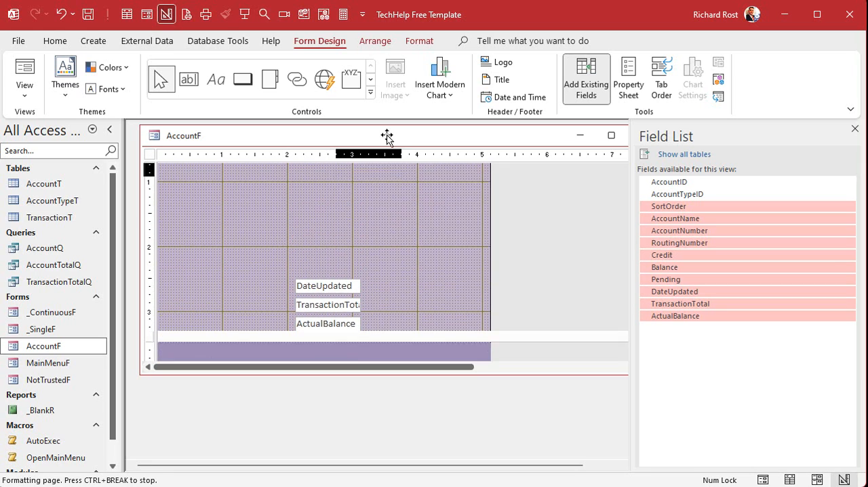
pyautogui.moveTo(387, 138); pyautogui.dragTo(380, 257)
pyautogui.click(218, 291)
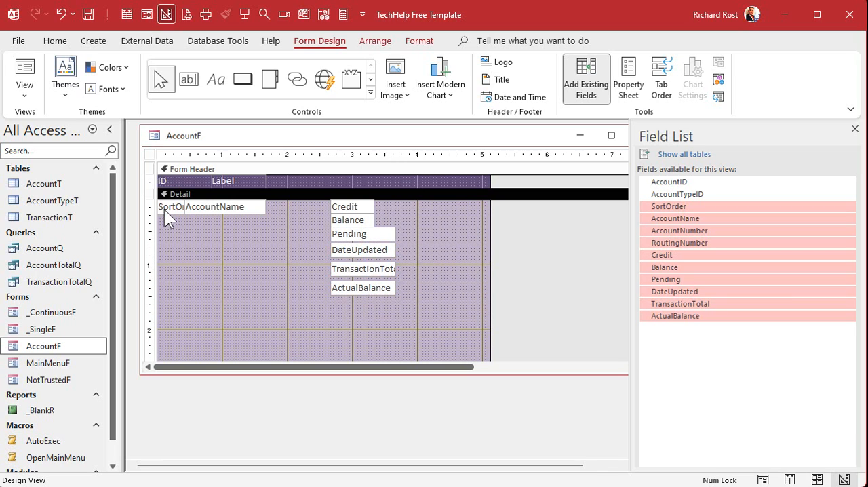
# Select all the text boxes in the Detail section and apply uniform height sizing
pyautogui.moveTo(154, 205); pyautogui.dragTo(158, 310)
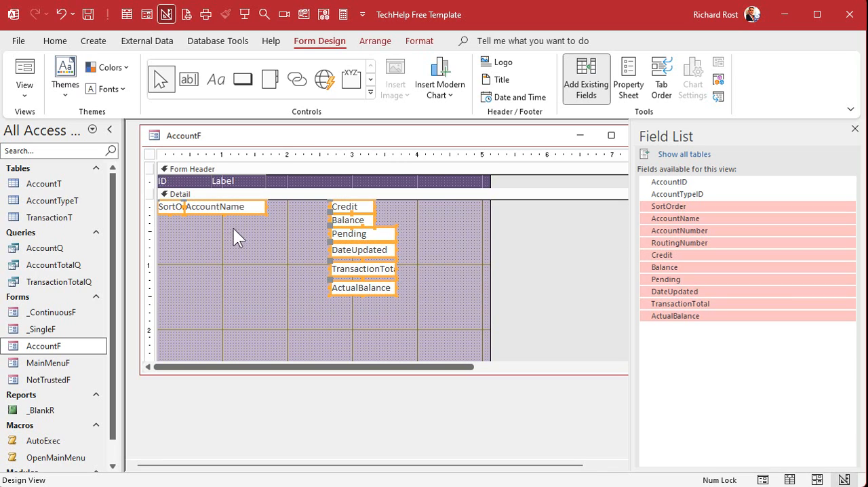
pyautogui.rightClick(240, 207)
pyautogui.moveTo(275, 438)
pyautogui.click(402, 451)
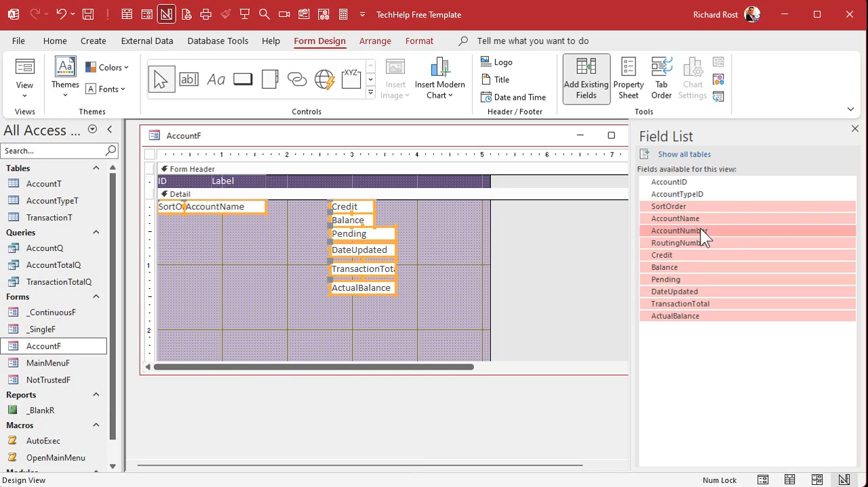
pyautogui.click(444, 255)
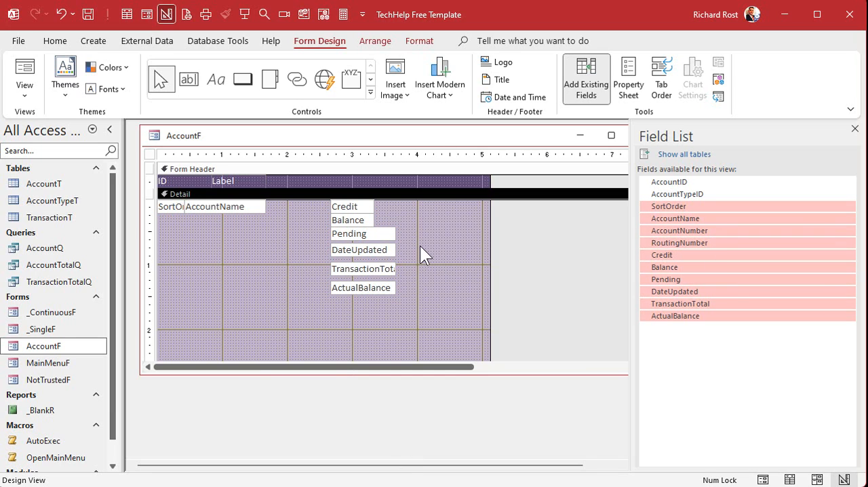
# Narrow Pending, DateUpdated, TransactionTotal and ActualBalance to about 0.65 inches and set DateUpdated apart near the form's 5-inch mark
pyautogui.moveTo(409, 225); pyautogui.dragTo(388, 307)
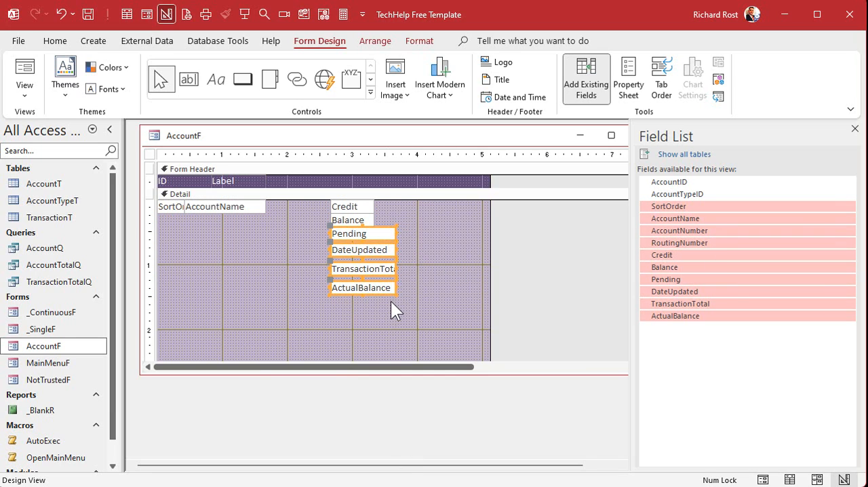
pyautogui.moveTo(394, 231); pyautogui.dragTo(512, 257)
pyautogui.click(389, 238)
pyautogui.click(379, 256)
pyautogui.click(351, 274)
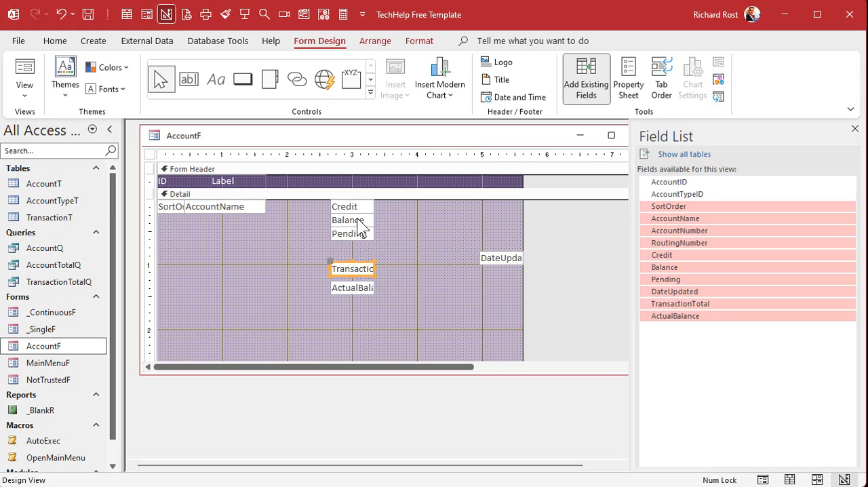
# Line up Balance, Pending, TransactionTotal, ActualBalance and DateUpdated in one row following Credit in the Detail section
pyautogui.click(392, 206)
pyautogui.moveTo(401, 202); pyautogui.dragTo(400, 204)
pyautogui.moveTo(361, 232); pyautogui.dragTo(444, 198)
pyautogui.click(362, 270)
pyautogui.moveTo(361, 271); pyautogui.dragTo(486, 207)
pyautogui.click(351, 290)
pyautogui.moveTo(351, 290); pyautogui.dragTo(522, 207)
pyautogui.moveTo(498, 263); pyautogui.dragTo(562, 206)
pyautogui.click(505, 250)
pyautogui.click(504, 242)
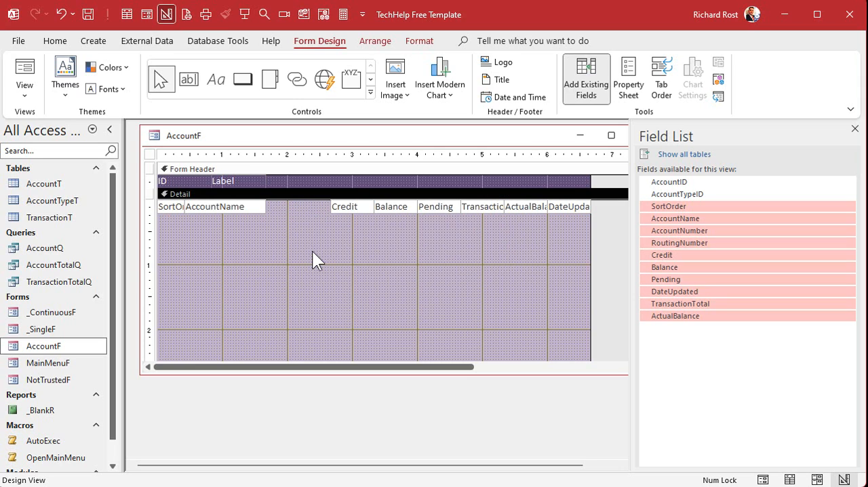
# Shrink the Detail section to a height of about 0.5 inches and close the field list
pyautogui.scroll(-5, 362, 257)
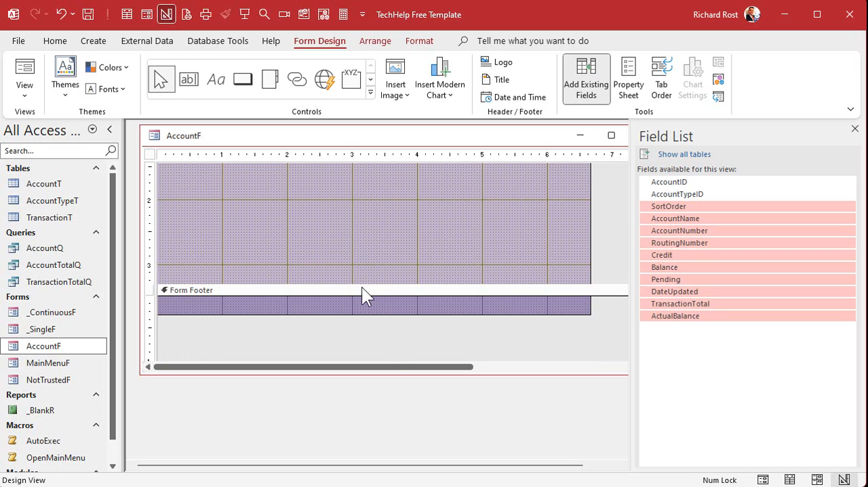
pyautogui.scroll(5, 380, 193)
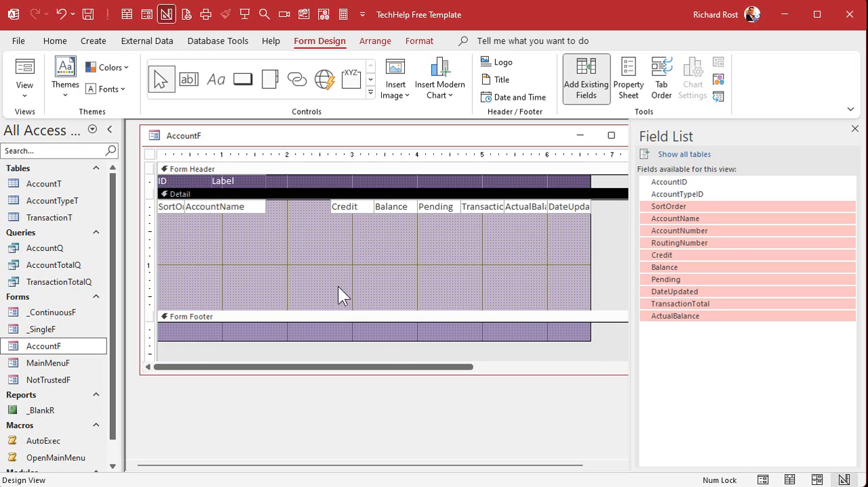
pyautogui.moveTo(334, 312); pyautogui.dragTo(346, 235)
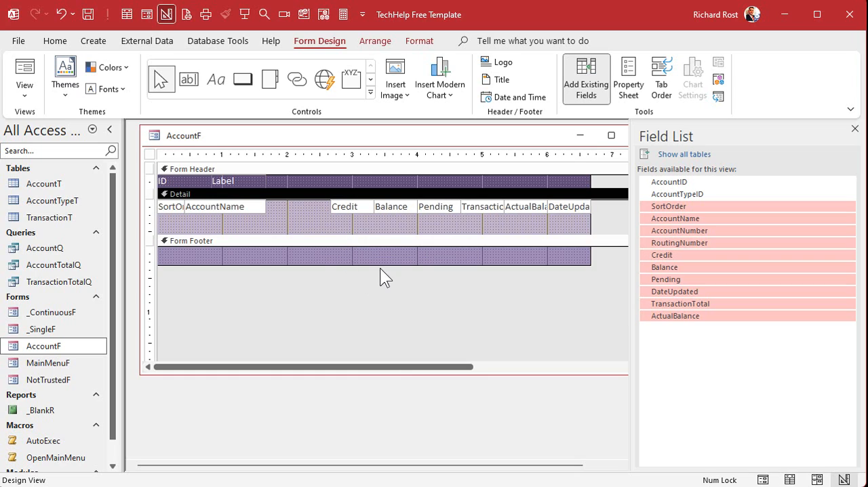
pyautogui.click(854, 129)
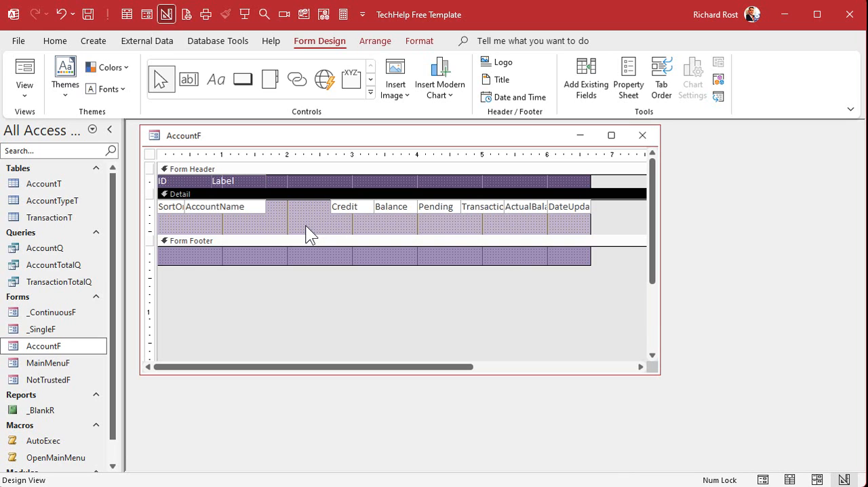
# Fill the Form Header and Form Footer sections with the dark green theme color
pyautogui.click(346, 168)
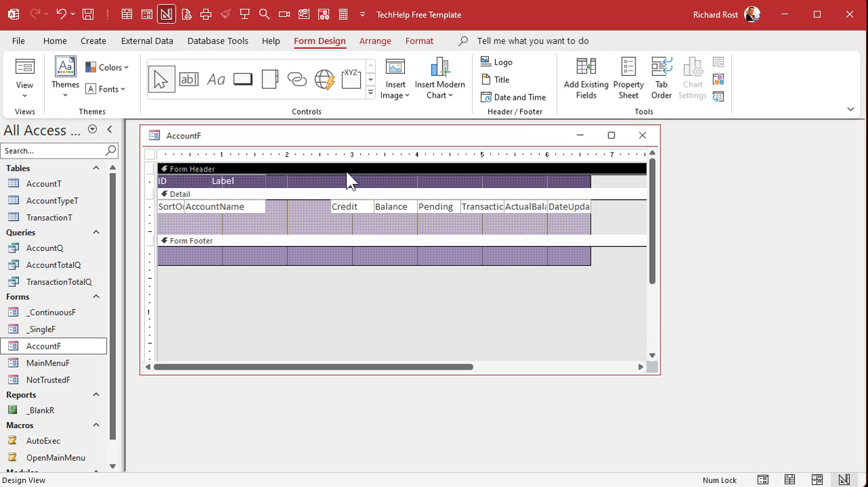
pyautogui.click(420, 44)
pyautogui.click(206, 90)
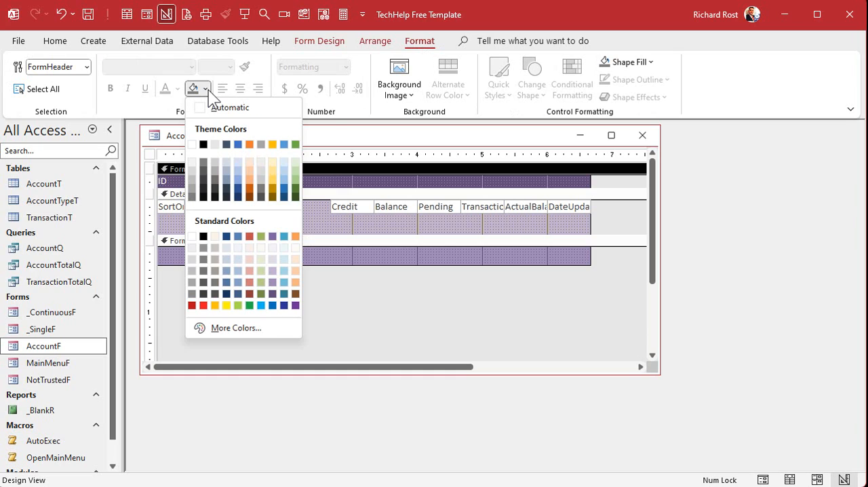
pyautogui.click(295, 190)
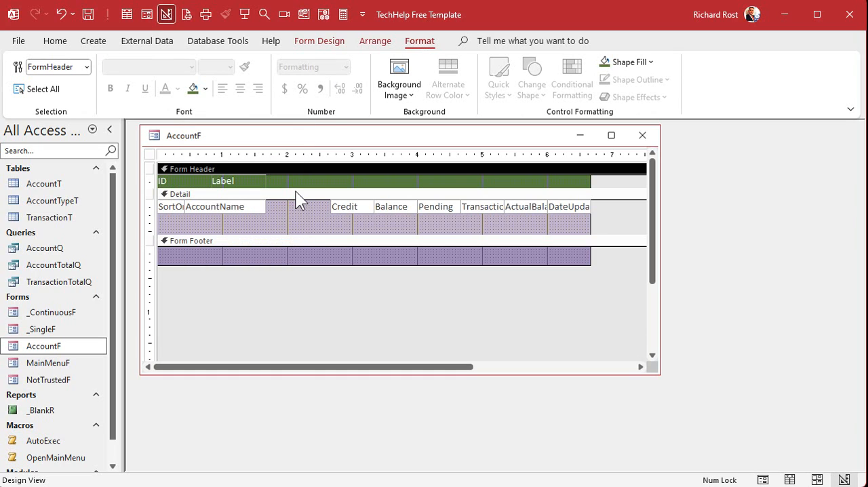
pyautogui.click(290, 241)
pyautogui.click(194, 88)
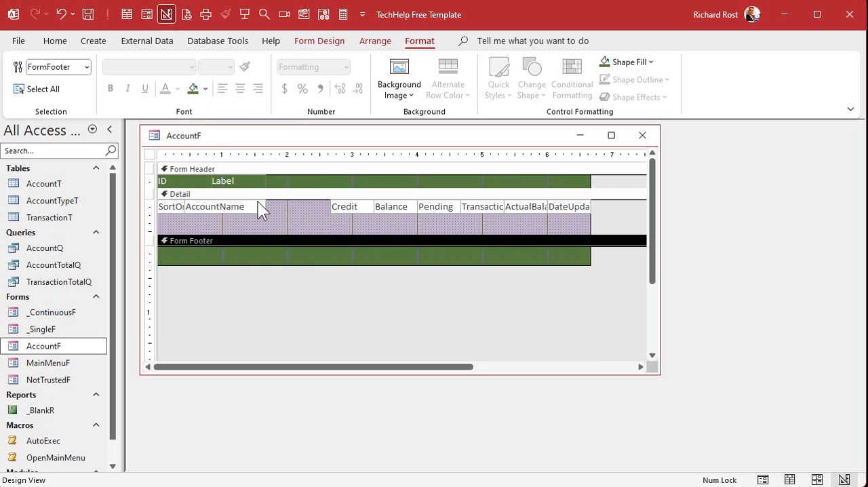
# Fill the Detail section with the lightest green theme color
pyautogui.click(294, 194)
pyautogui.click(205, 88)
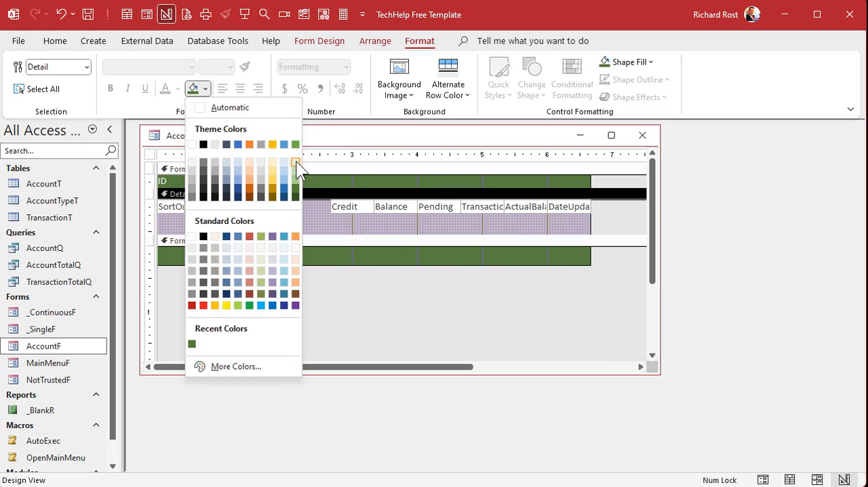
pyautogui.click(295, 161)
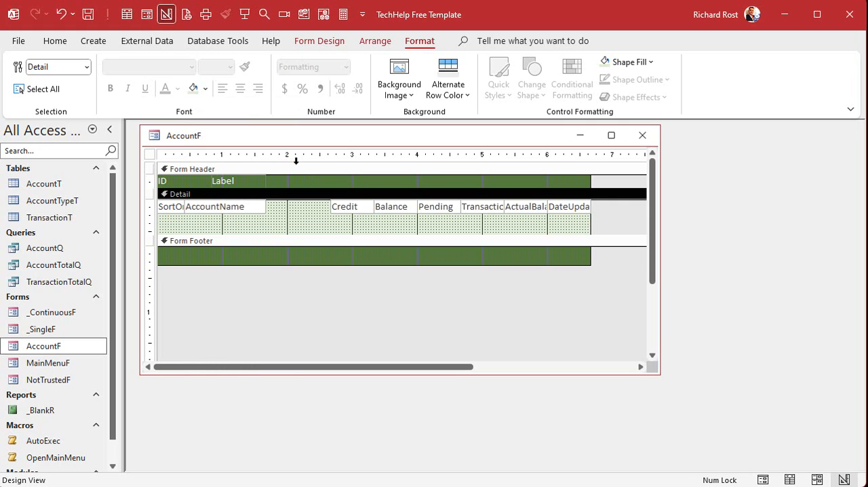
# Change the ID header label's caption to "Sort" and move the adjacent label to start directly above the AccountName field
pyautogui.click(216, 181)
pyautogui.click(176, 182)
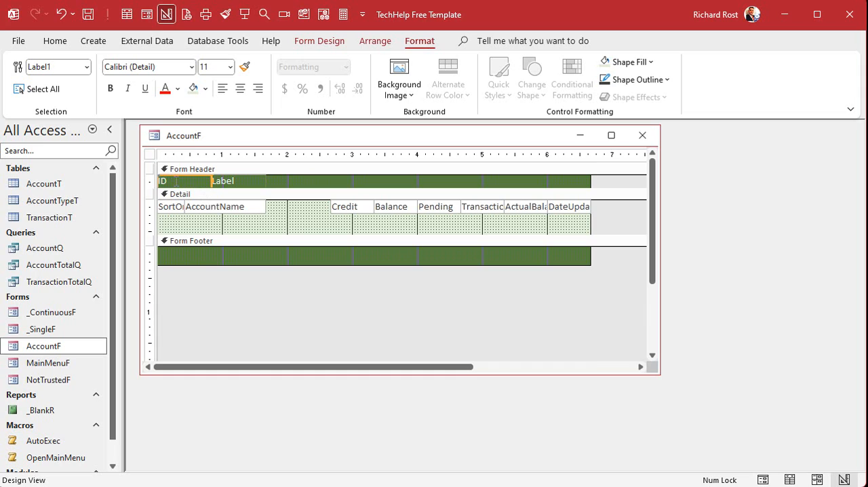
pyautogui.write('Sort')
pyautogui.press('Return')
pyautogui.moveTo(212, 181); pyautogui.dragTo(186, 181)
pyautogui.moveTo(236, 185); pyautogui.dragTo(209, 183)
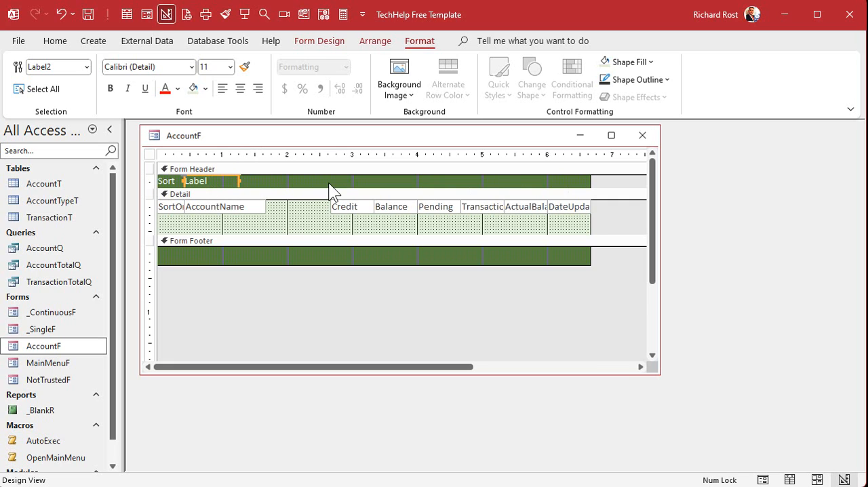
# Caption the second header label "Account" and paste six copies of it in a row across the Form Header
pyautogui.click(220, 178)
pyautogui.write('Ac')
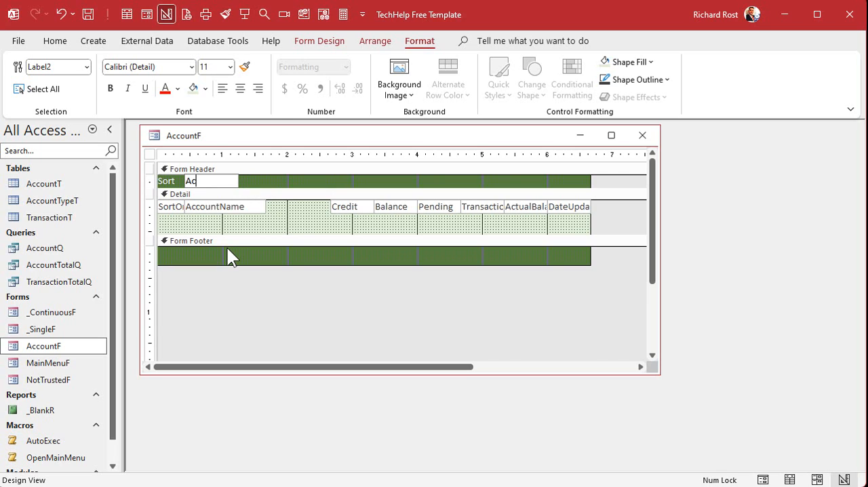
pyautogui.write('count')
pyautogui.press('Return')
pyautogui.hotkey('ctrl', 'c')
pyautogui.hotkey('ctrl', 'v')
pyautogui.click(281, 169)
pyautogui.moveTo(221, 198); pyautogui.dragTo(345, 174)
pyautogui.hotkey('ctrl', 'v')
pyautogui.hotkey('ctrl', 'v')
pyautogui.hotkey('ctrl', 'v')
pyautogui.hotkey('ctrl', 'v')
pyautogui.hotkey('ctrl', 'v')
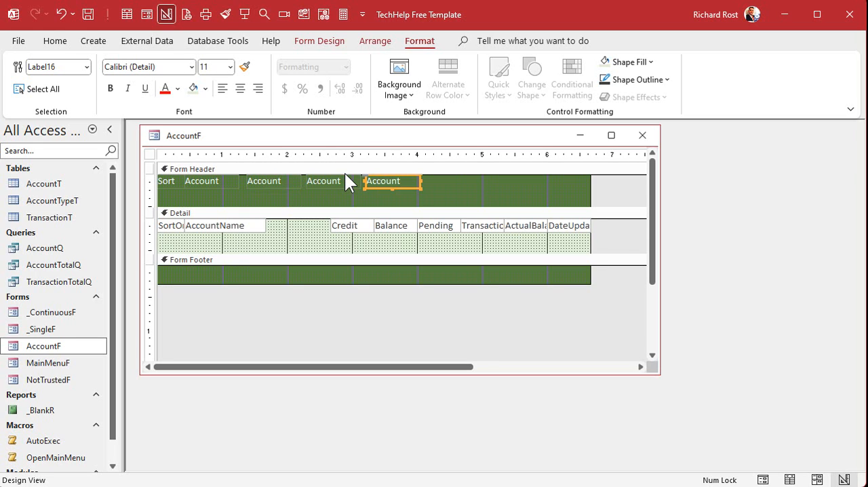
pyautogui.click(275, 194)
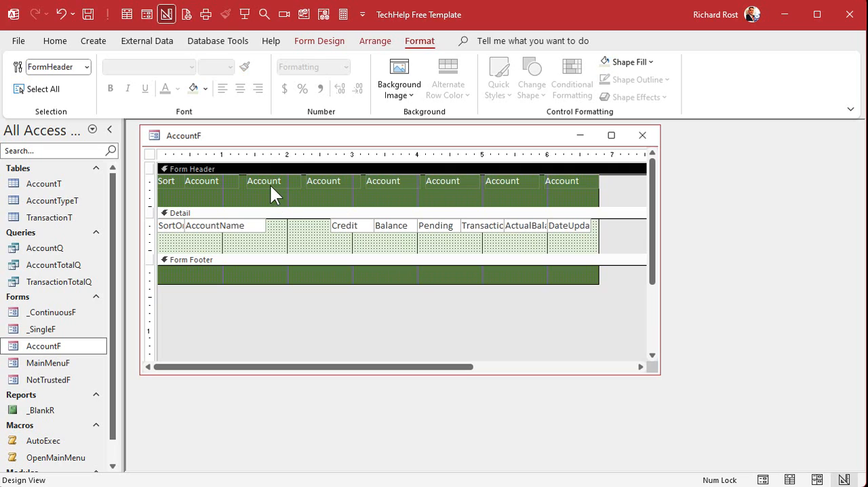
# Change the captions of the first two copied header labels to "Type" and "Credit"
pyautogui.click(270, 184)
pyautogui.doubleClick(270, 185)
pyautogui.write('Type')
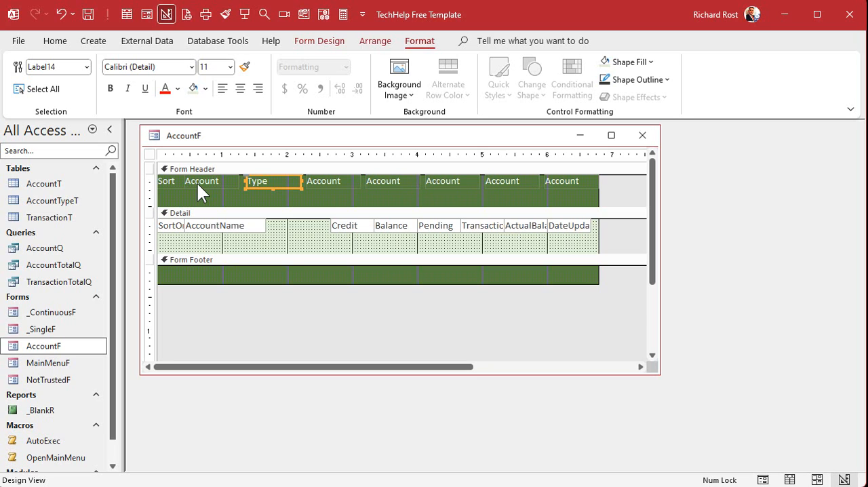
pyautogui.press('Tab')
pyautogui.press('F2')
pyautogui.write('Credit')
pyautogui.press('Return')
# Change the captions of the two header labels following Credit to "Balance" and "Pending"
pyautogui.click(395, 174)
pyautogui.click(393, 181)
pyautogui.doubleClick(392, 181)
pyautogui.write('Balance')
pyautogui.press('Return')
pyautogui.click(446, 183)
pyautogui.doubleClick(446, 183)
pyautogui.write('Pendi')
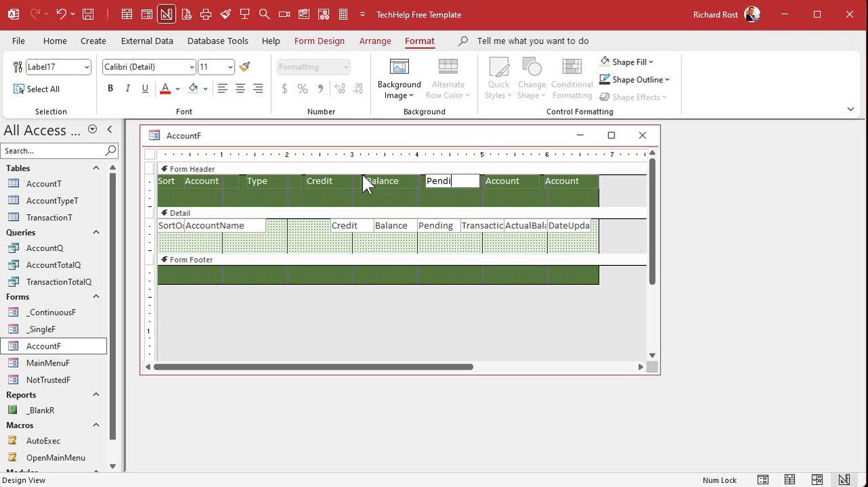
pyautogui.write('ng')
pyautogui.press('Return')
# Change the captions of the last two header labels to "Transact" and "Actual"
pyautogui.click(494, 183)
pyautogui.doubleClick(494, 184)
pyautogui.write('trans')
pyautogui.press('BackSpace')
pyautogui.press('BackSpace')
pyautogui.press('BackSpace')
pyautogui.press('BackSpace')
pyautogui.press('BackSpace')
pyautogui.write('Transact')
pyautogui.press('Return')
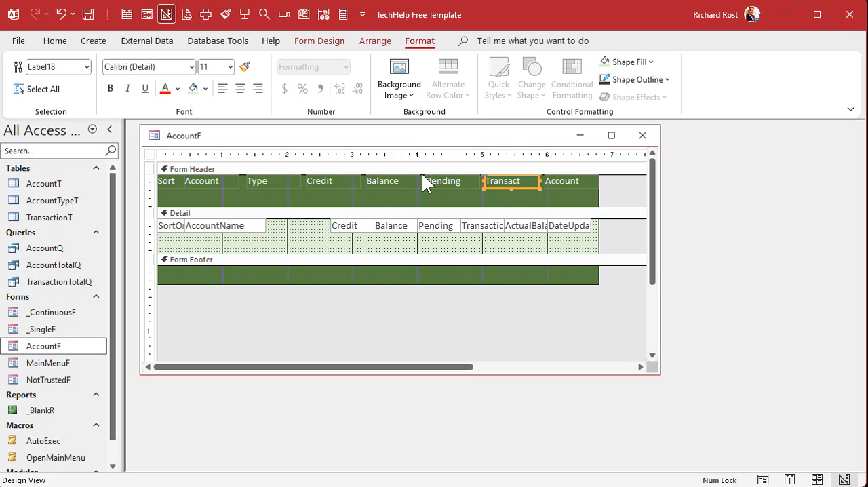
pyautogui.click(579, 180)
pyautogui.click(582, 181)
pyautogui.moveTo(582, 181); pyautogui.dragTo(488, 176)
pyautogui.write('Actual')
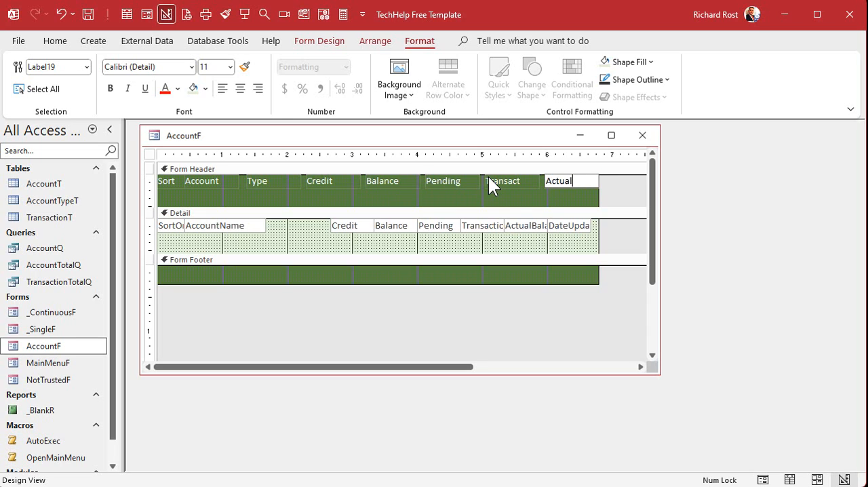
pyautogui.press('Return')
# Narrow the Credit, Balance, Pending, Transact and Actual labels and place each one above its matching Detail field
pyautogui.moveTo(338, 193); pyautogui.dragTo(566, 174)
pyautogui.moveTo(358, 179)
pyautogui.mouseDown()
pyautogui.moveTo(345, 182)
pyautogui.moveTo(358, 188)
pyautogui.moveTo(358, 175)
pyautogui.moveTo(336, 180)
pyautogui.moveTo(350, 180)
pyautogui.moveTo(345, 174)
pyautogui.mouseUp()
pyautogui.click(409, 195)
pyautogui.moveTo(400, 180); pyautogui.dragTo(387, 175)
pyautogui.moveTo(459, 182); pyautogui.dragTo(425, 180)
pyautogui.moveTo(521, 180); pyautogui.dragTo(470, 180)
pyautogui.moveTo(579, 178); pyautogui.dragTo(514, 177)
pyautogui.click(317, 192)
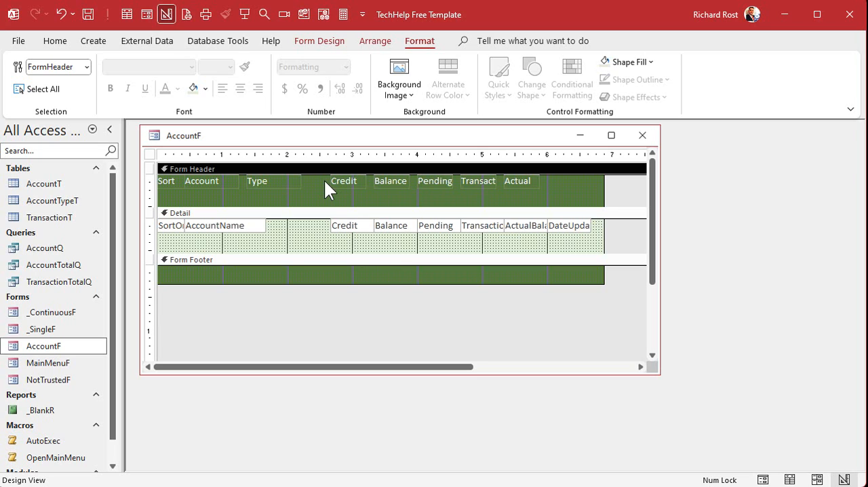
# Add another copy of the header label above the DateUpdated field and caption it "Date"
pyautogui.click(518, 183)
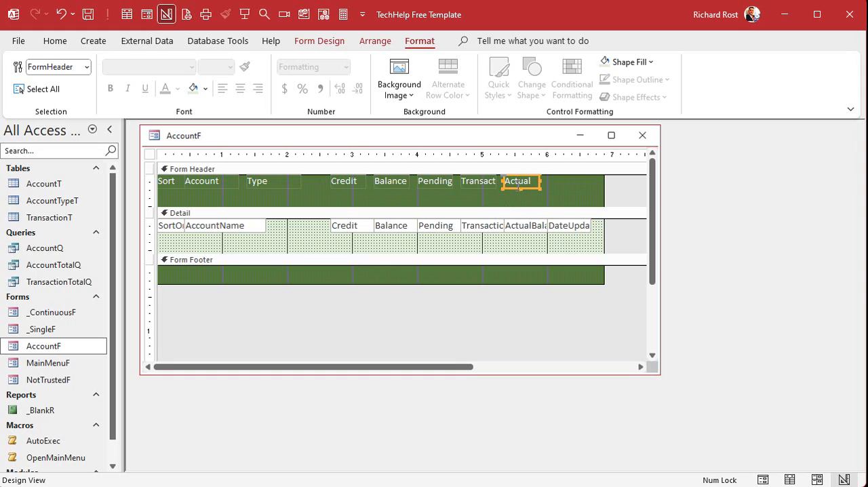
pyautogui.hotkey('ctrl', 'v')
pyautogui.click(564, 191)
pyautogui.moveTo(517, 193); pyautogui.dragTo(560, 175)
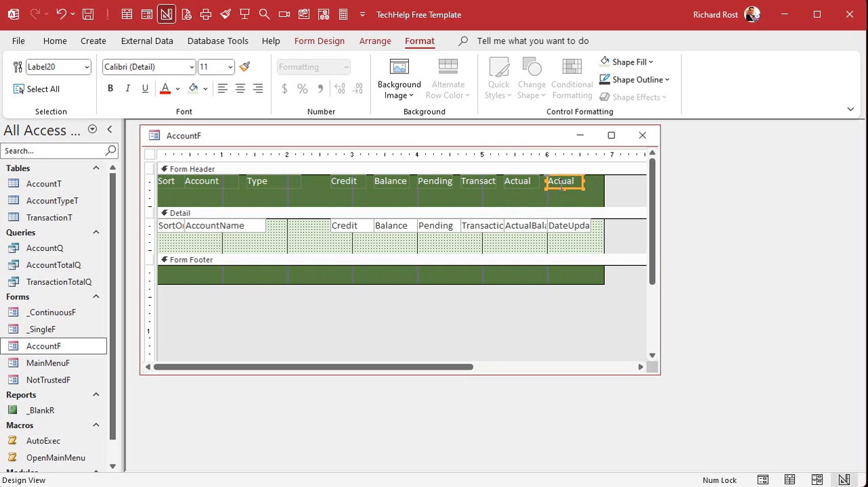
pyautogui.doubleClick(562, 178)
pyautogui.write('Date')
pyautogui.press('Return')
# Shrink the Form Header to the height of its labels and move the Type label above the gap following AccountName
pyautogui.click(313, 199)
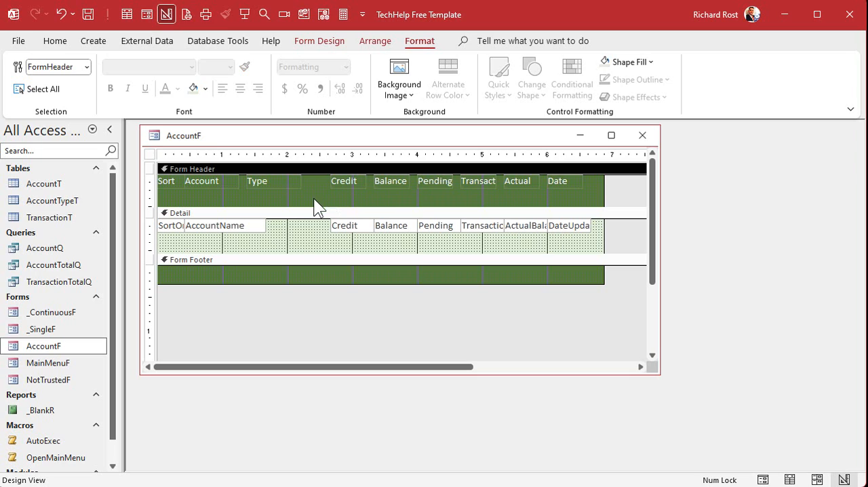
pyautogui.moveTo(313, 207); pyautogui.dragTo(322, 175)
pyautogui.click(285, 194)
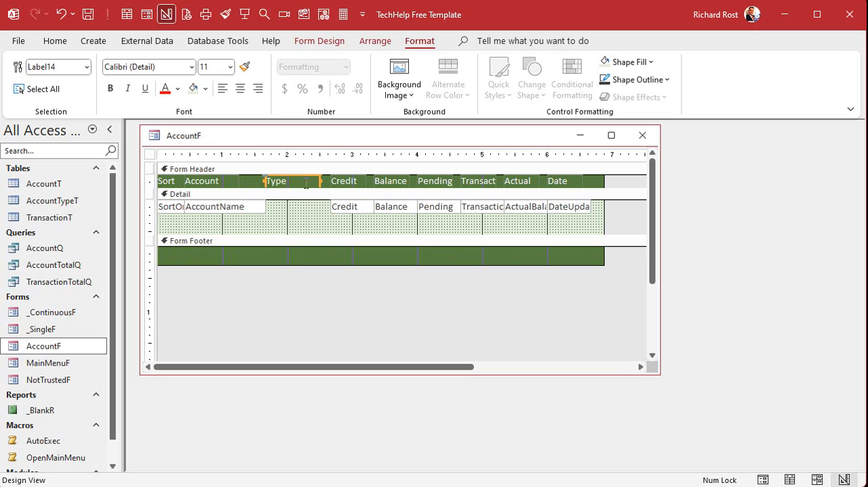
# Add a combo box to the Detail section that draws the AccountTypeID and AccountType fields from the AccountTypeT table
pyautogui.click(304, 217)
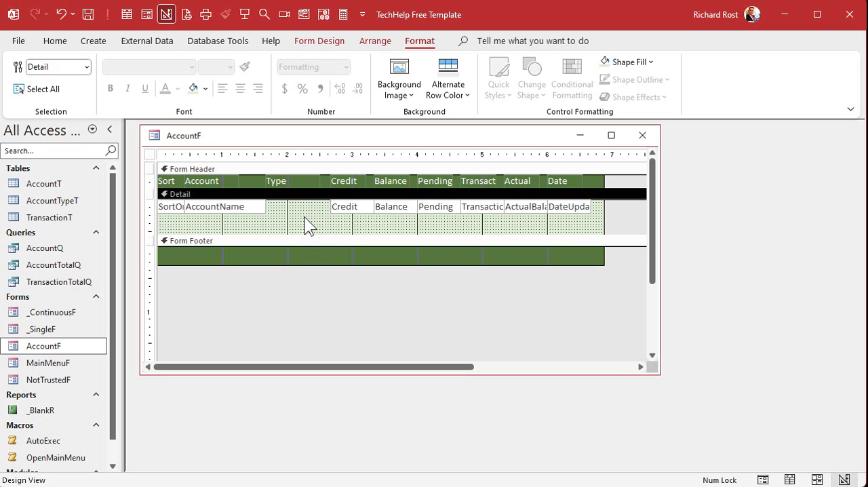
pyautogui.click(322, 42)
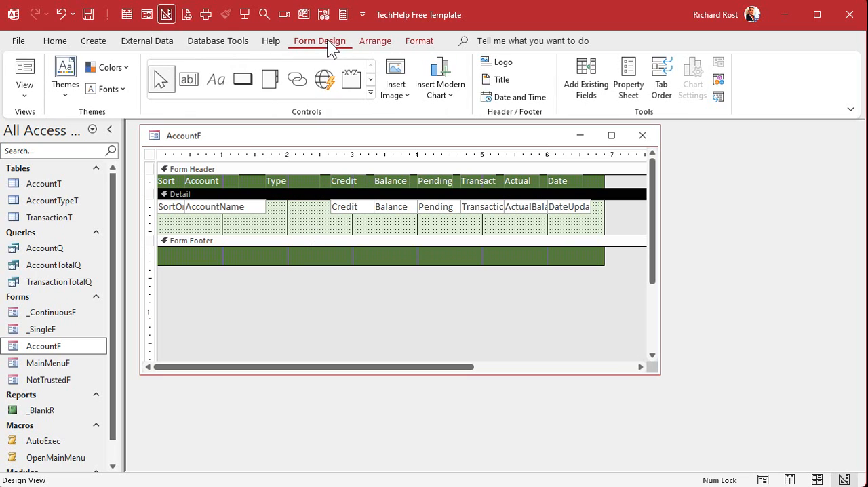
pyautogui.click(370, 91)
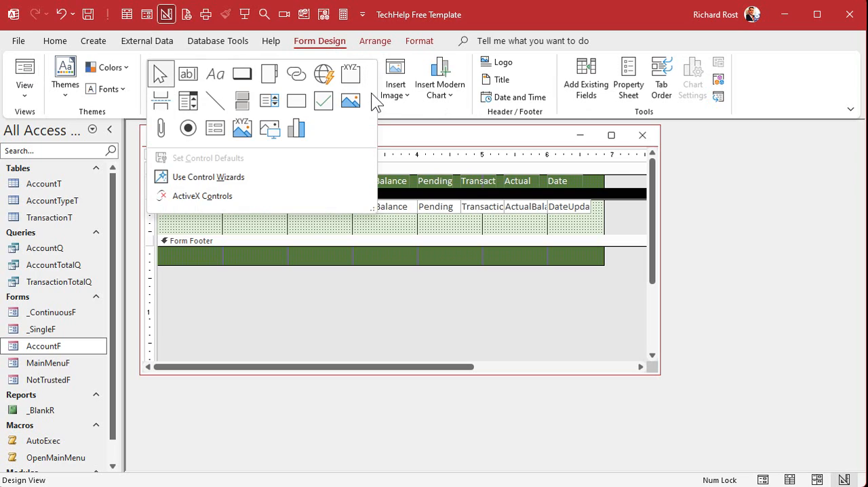
pyautogui.click(190, 101)
pyautogui.click(285, 210)
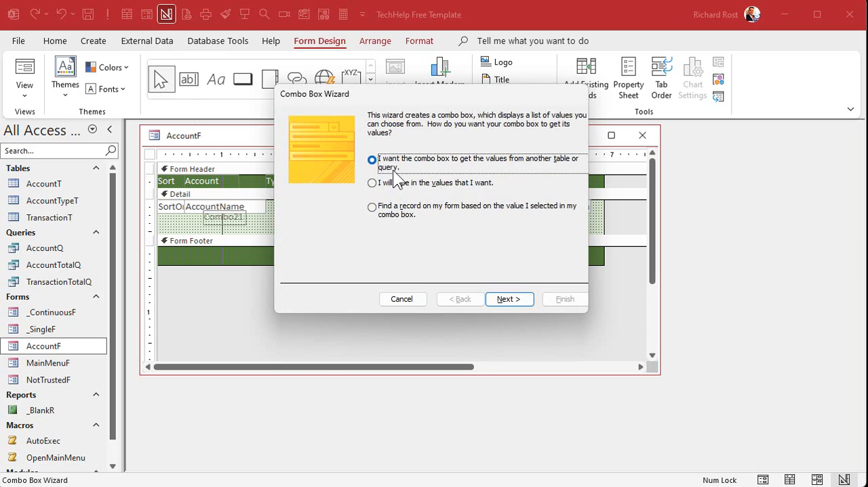
pyautogui.click(508, 298)
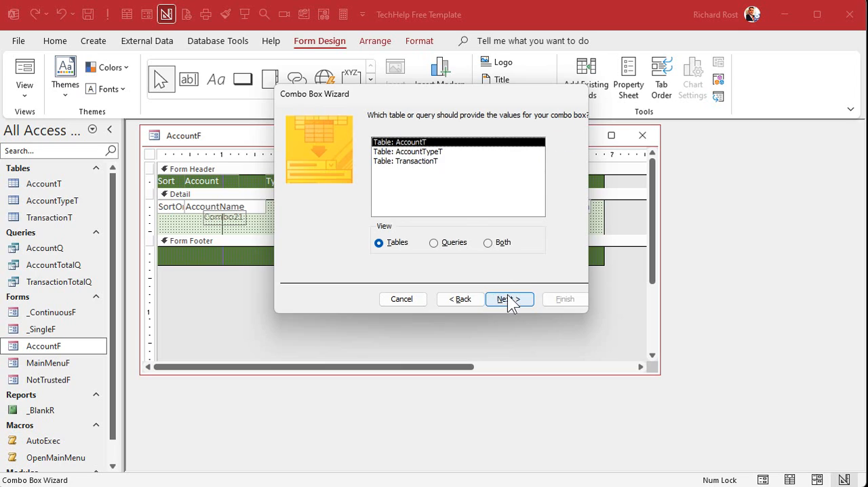
pyautogui.doubleClick(452, 151)
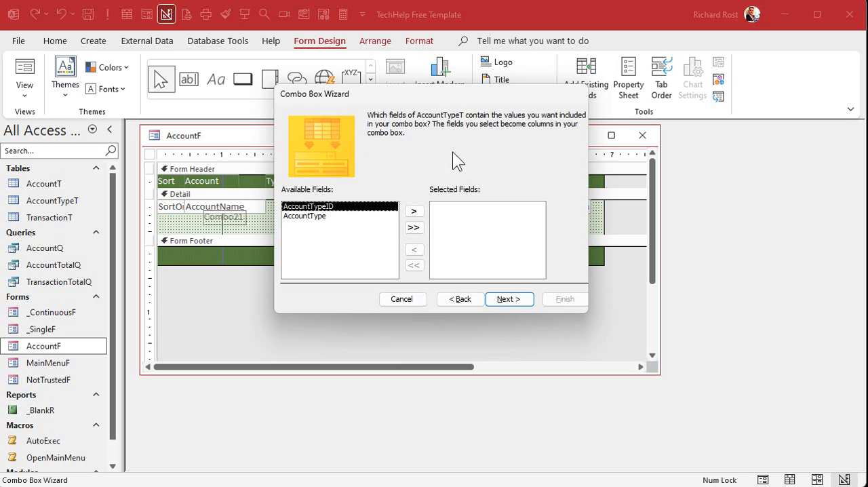
pyautogui.click(413, 228)
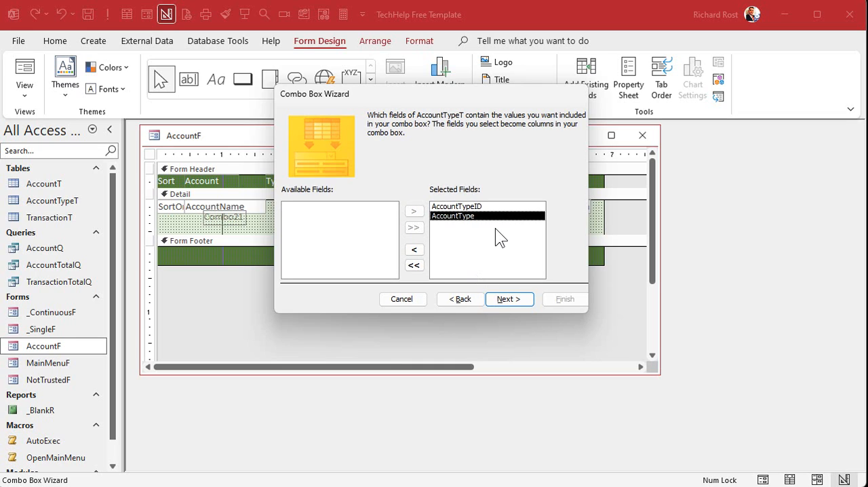
pyautogui.click(515, 299)
# Sort the combo box list by AccountType in ascending order and keep its key column hidden
pyautogui.click(392, 160)
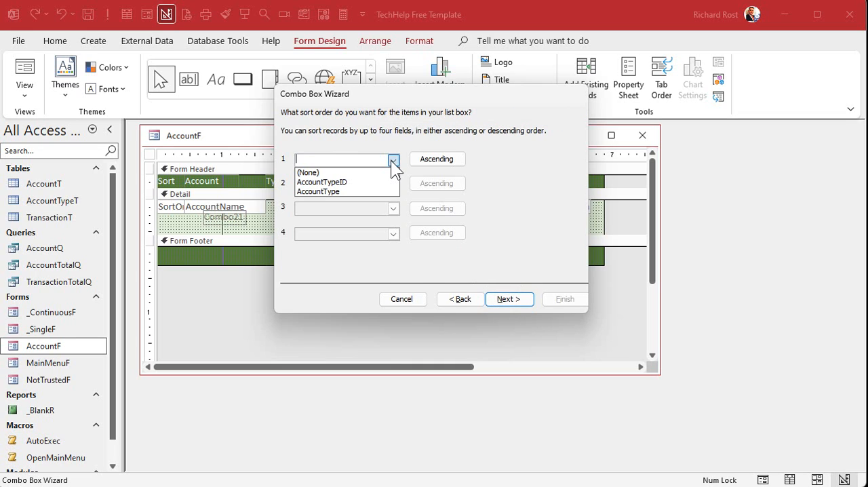
pyautogui.click(360, 188)
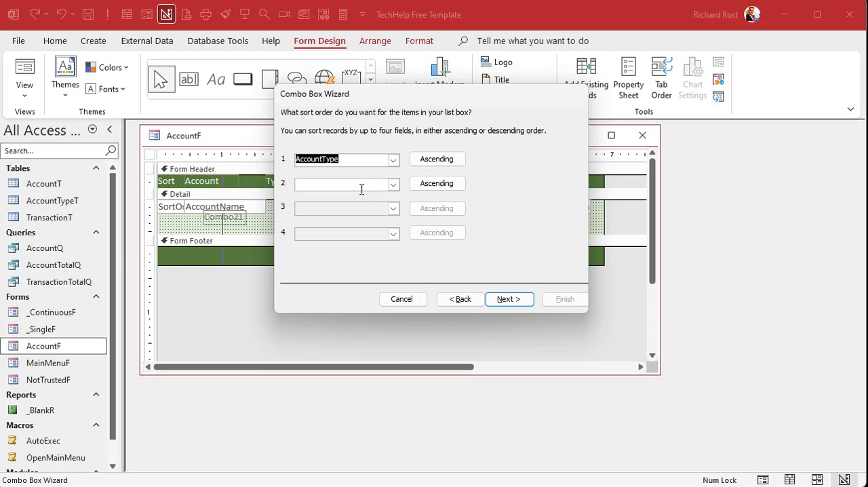
pyautogui.click(517, 300)
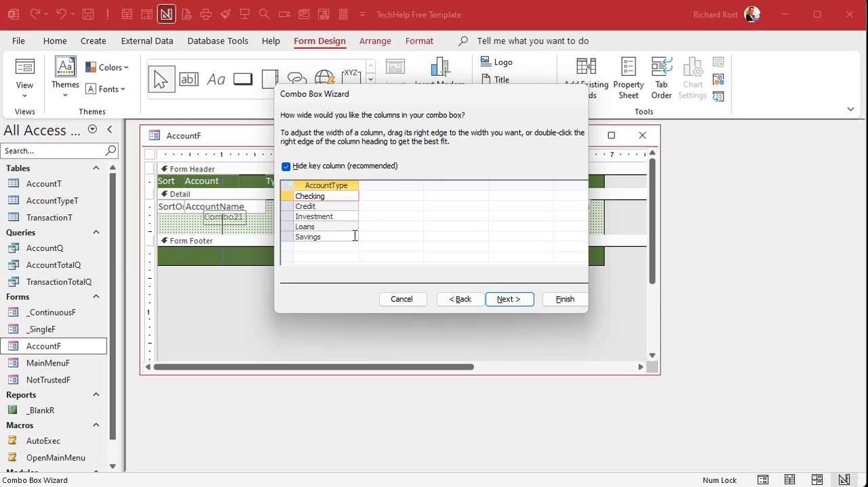
pyautogui.click(322, 166)
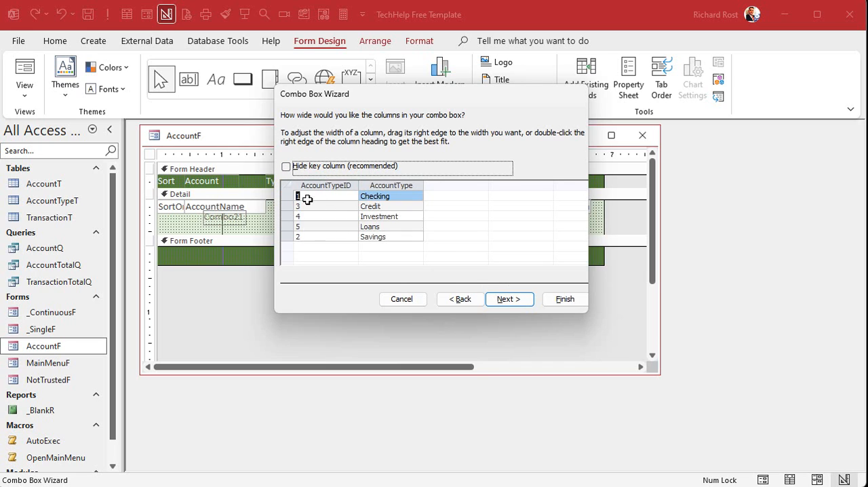
pyautogui.click(318, 169)
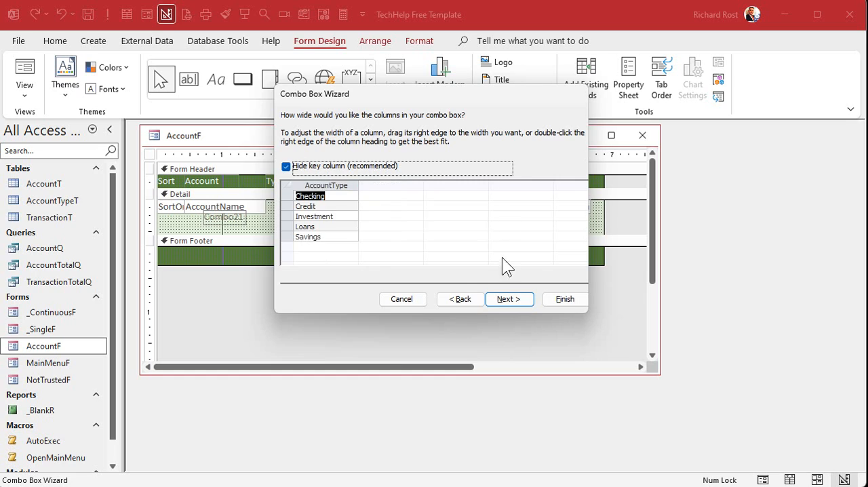
pyautogui.click(508, 300)
# Store the combo box's selected value in the AccountTypeID field and finish the wizard with the default label
pyautogui.click(415, 176)
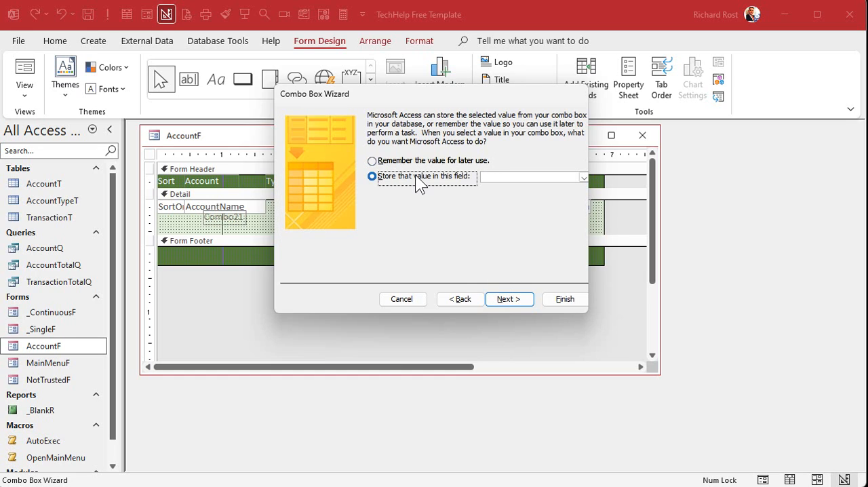
pyautogui.click(583, 177)
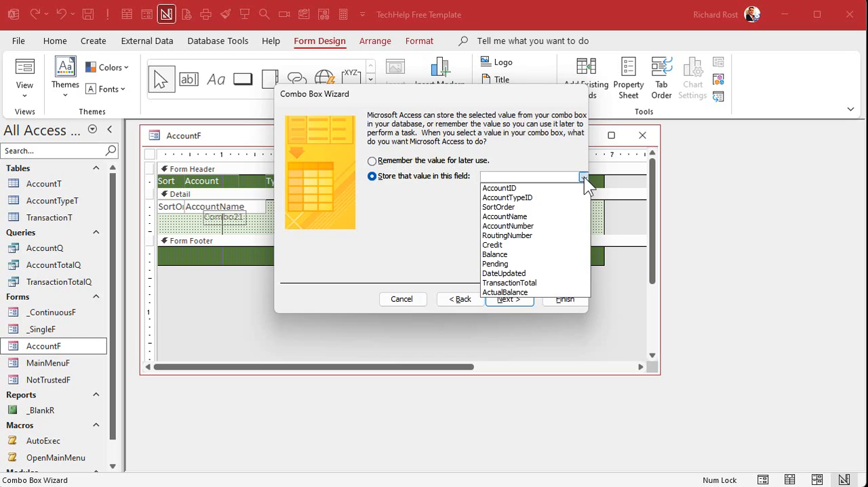
pyautogui.click(551, 198)
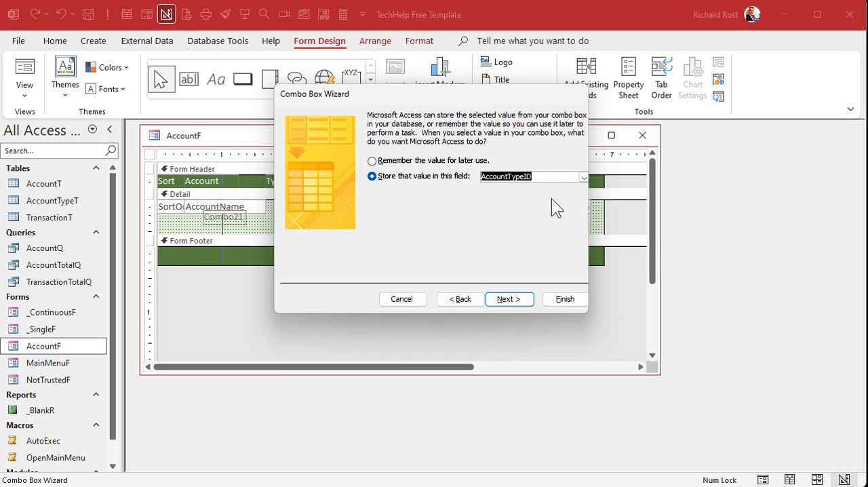
pyautogui.click(514, 299)
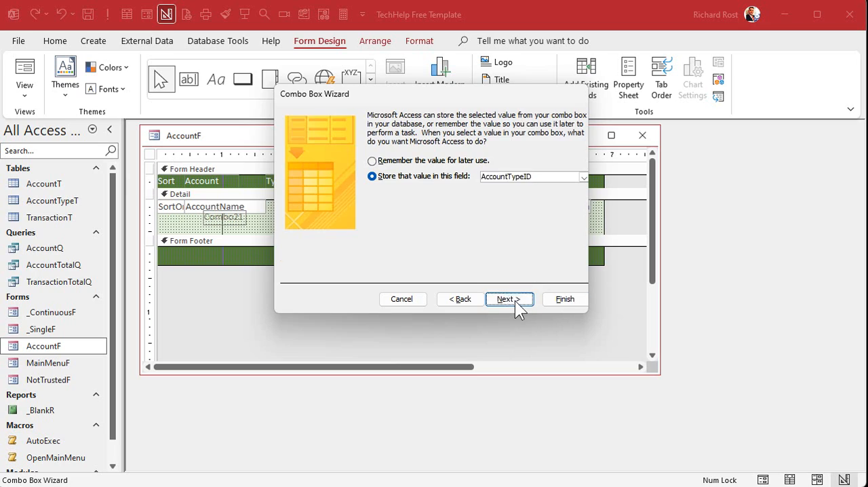
pyautogui.click(564, 302)
# Delete the combo box's attached label and fit the combo box into the gap between AccountName and Credit
pyautogui.click(237, 221)
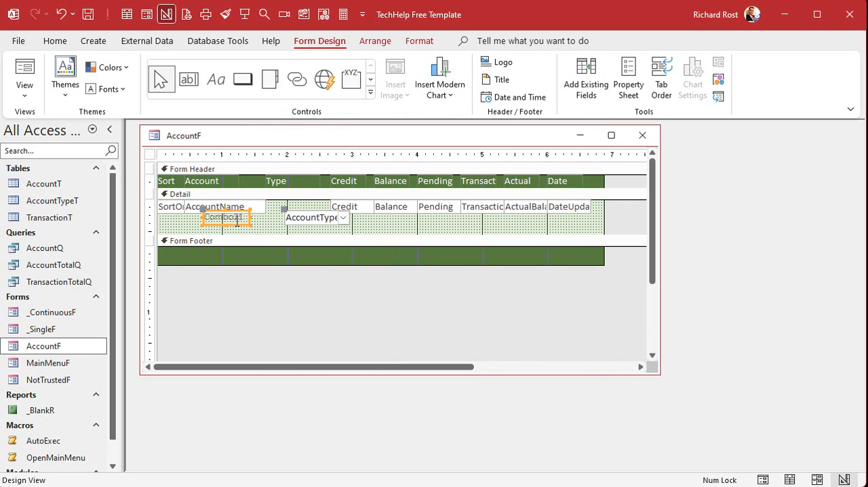
pyautogui.press('Delete')
pyautogui.moveTo(301, 216); pyautogui.dragTo(330, 212)
pyautogui.click(310, 231)
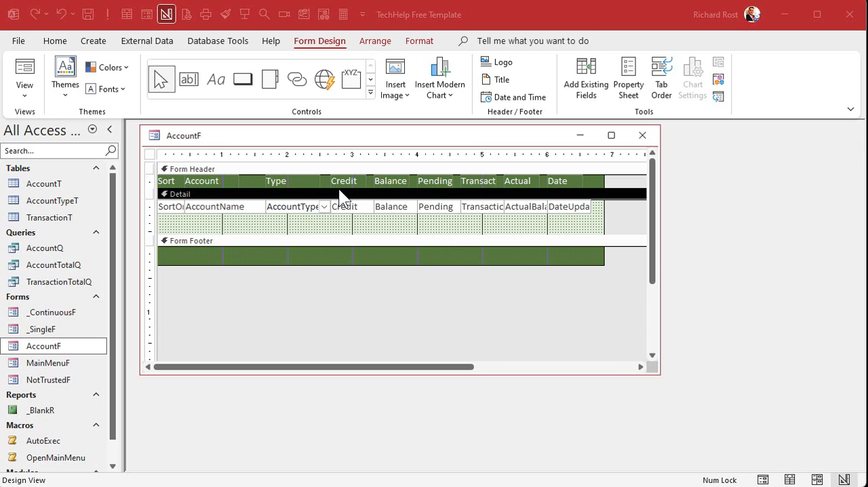
# Set the Detail section's tab order with Auto Order and accept it
pyautogui.click(661, 78)
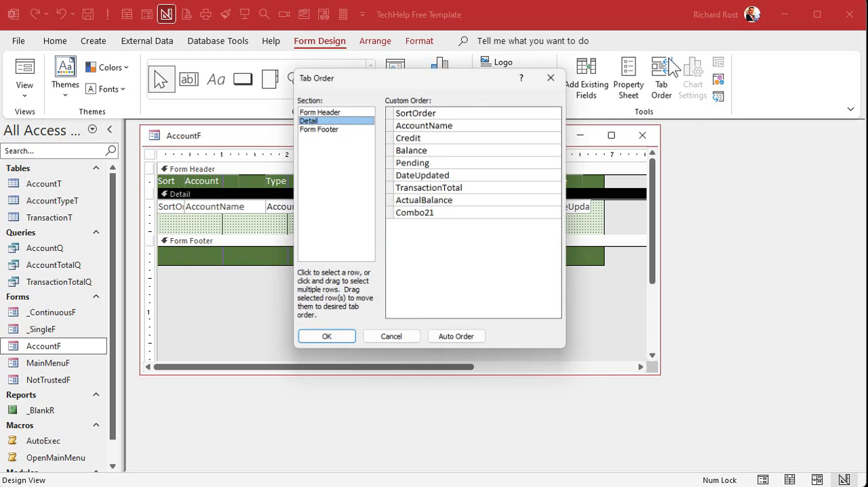
pyautogui.click(469, 339)
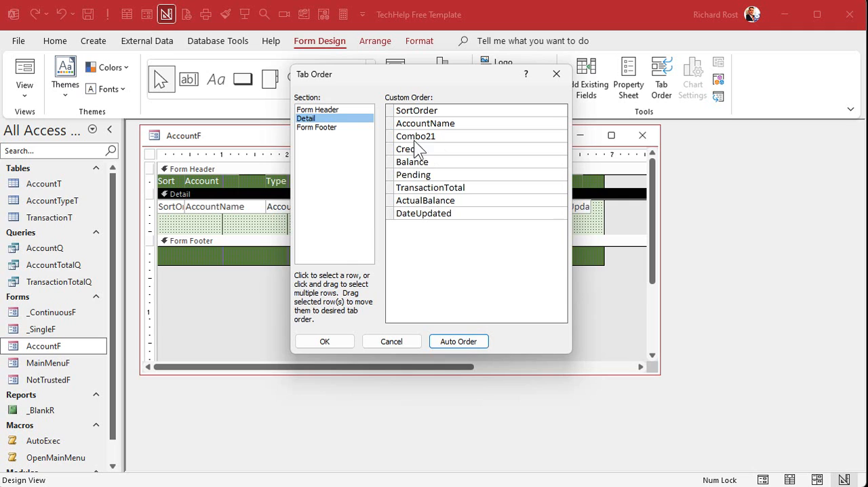
pyautogui.click(335, 341)
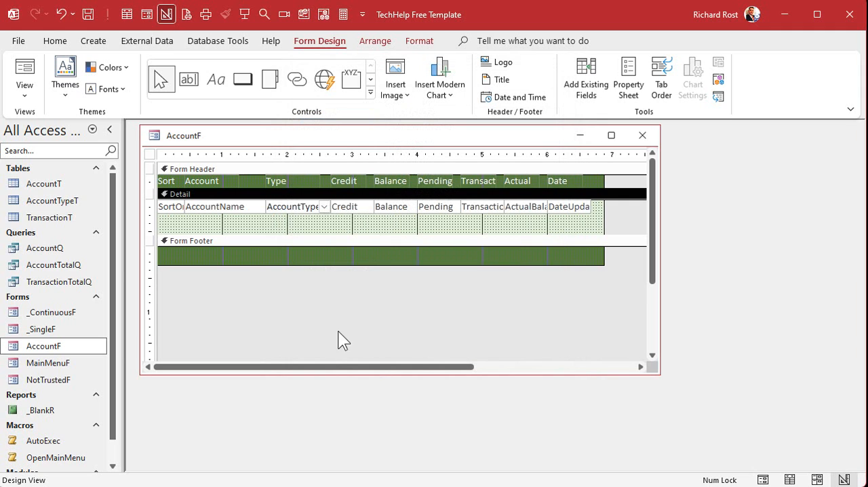
# Rename the account type combo box as AccountTypeCombo in its properties
pyautogui.doubleClick(305, 207)
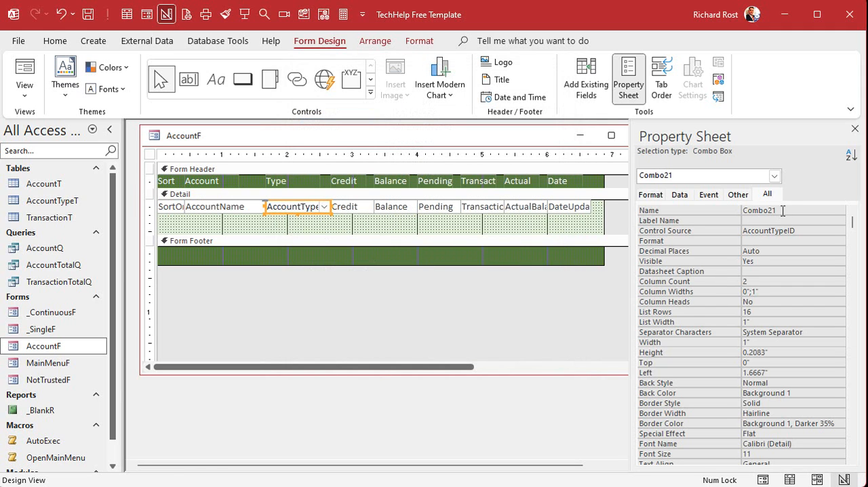
pyautogui.click(686, 209)
pyautogui.write('AccountTypeCombo')
pyautogui.press('Return')
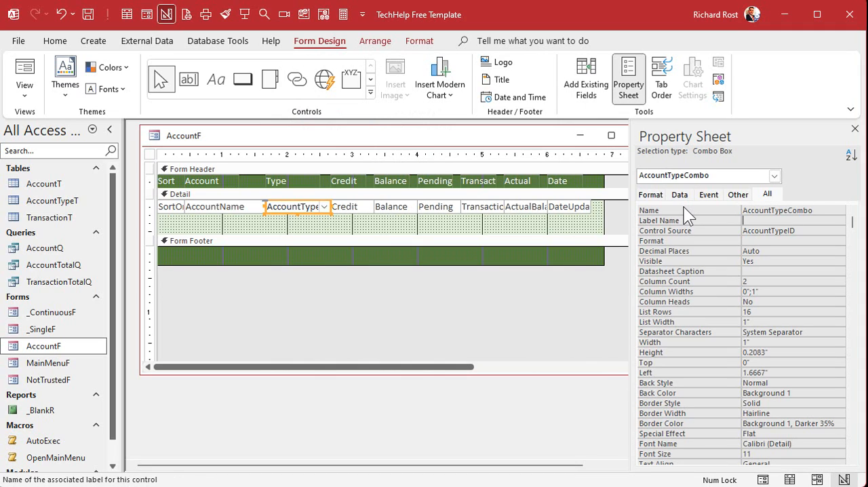
pyautogui.click(854, 128)
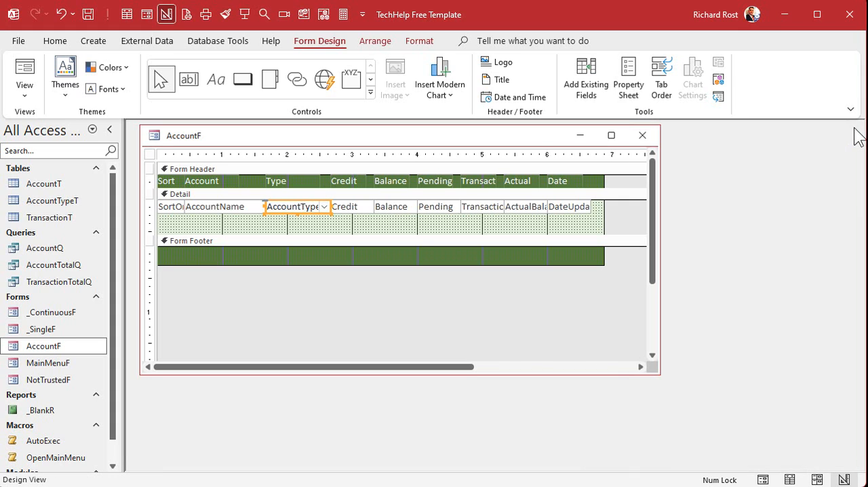
# Shrink the Detail section to the height of its field row, then close AccountF and reopen it in Form View
pyautogui.click(425, 224)
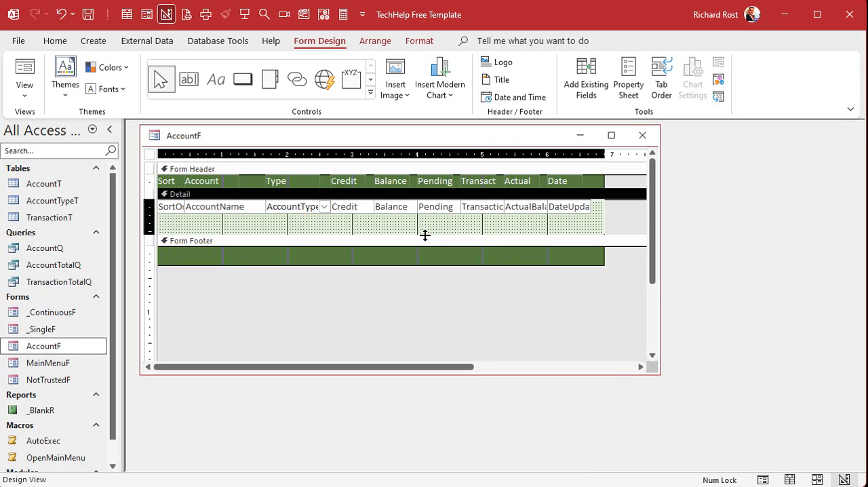
pyautogui.moveTo(424, 234); pyautogui.dragTo(424, 194)
pyautogui.moveTo(604, 205); pyautogui.dragTo(606, 205)
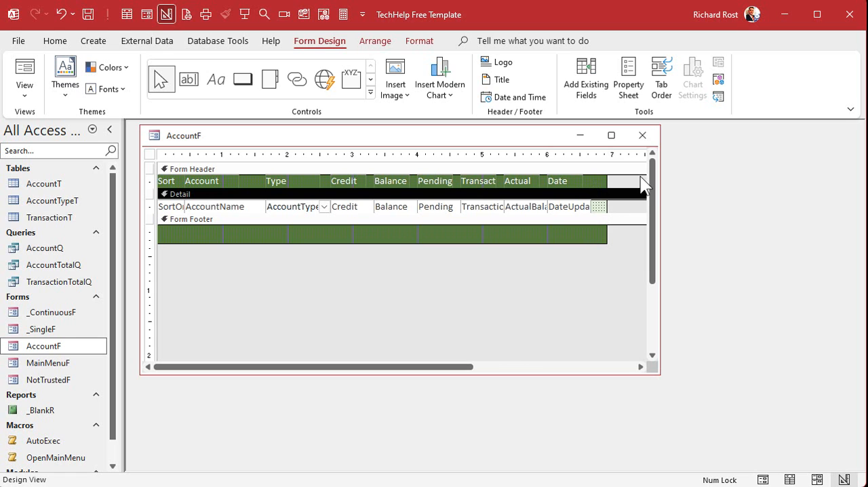
pyautogui.click(643, 136)
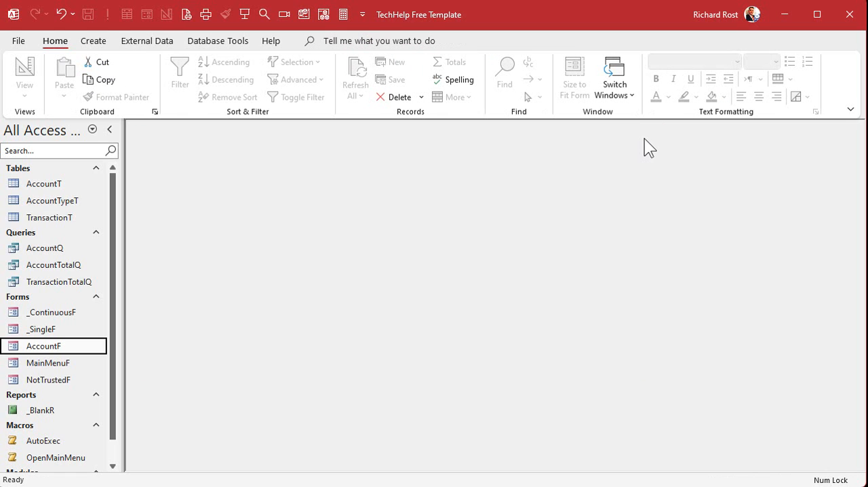
pyautogui.doubleClick(37, 346)
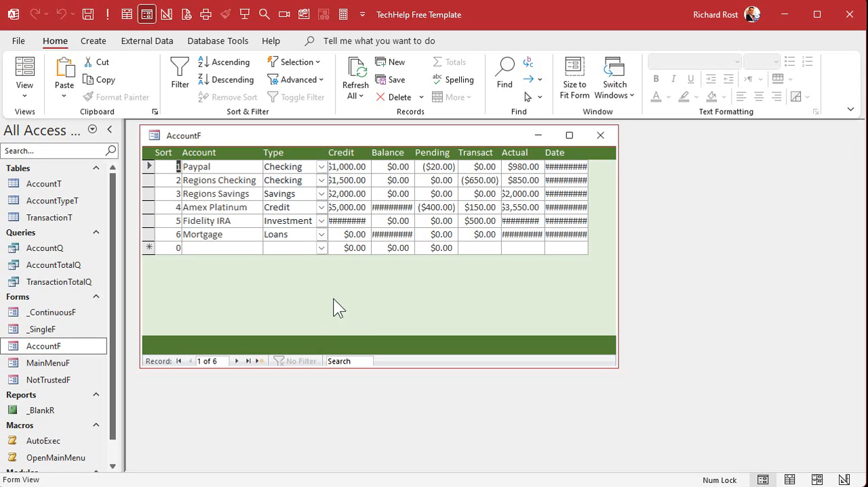
# Switch the form to Layout View and left-align the SortOrder field's values
pyautogui.rightClick(399, 130)
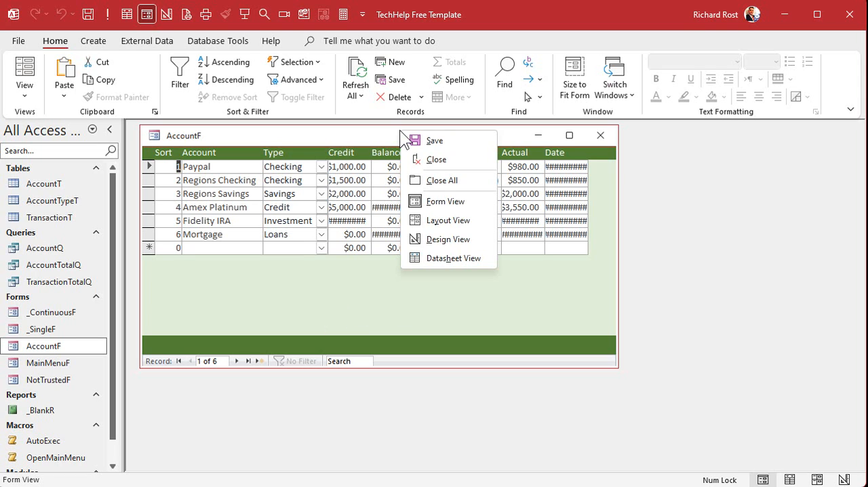
pyautogui.click(450, 222)
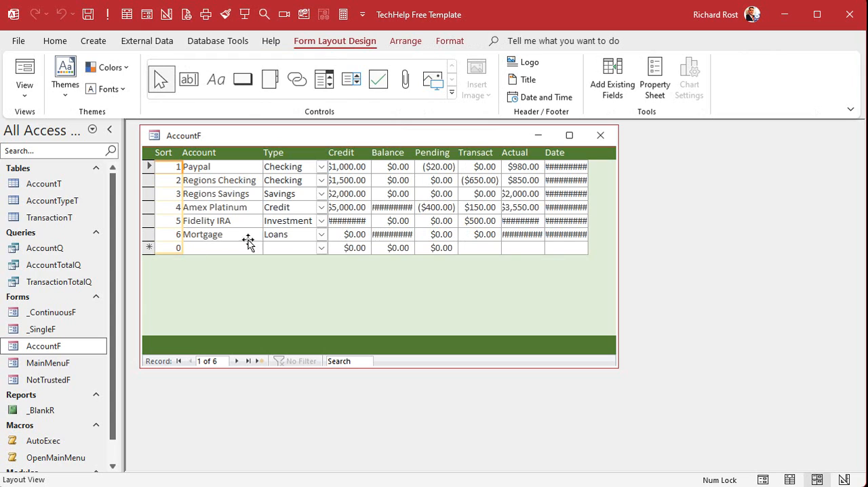
pyautogui.click(459, 39)
pyautogui.click(223, 88)
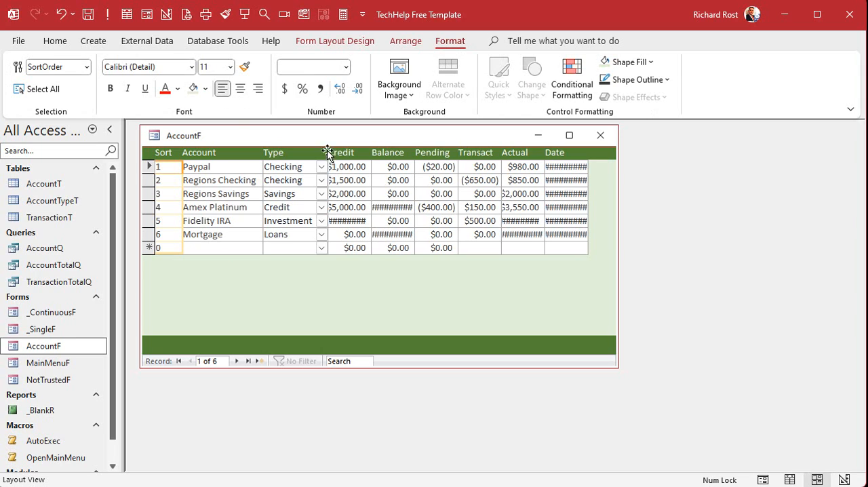
pyautogui.click(360, 154)
pyautogui.keyDown('shift'); pyautogui.click(388, 156); pyautogui.keyUp('shift')
pyautogui.keyDown('shift'); pyautogui.click(434, 153); pyautogui.keyUp('shift')
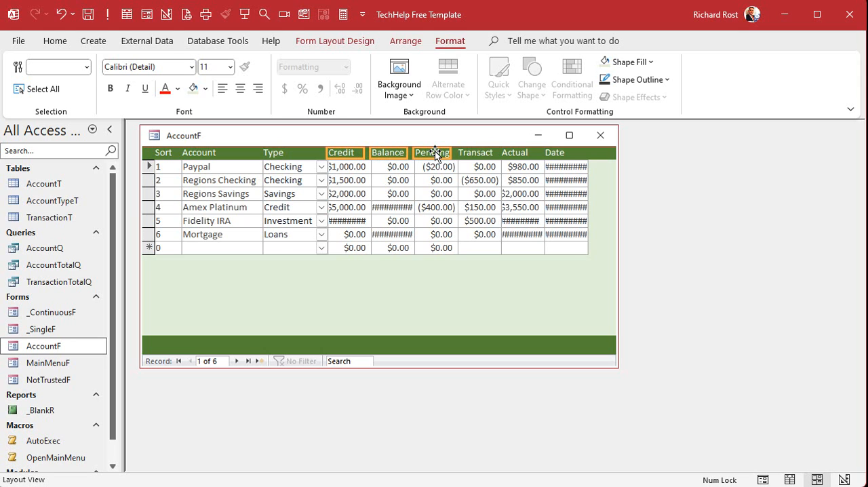
# Switch to Design View and widen the header labels from Credit through Date to match the fields below them
pyautogui.rightClick(426, 131)
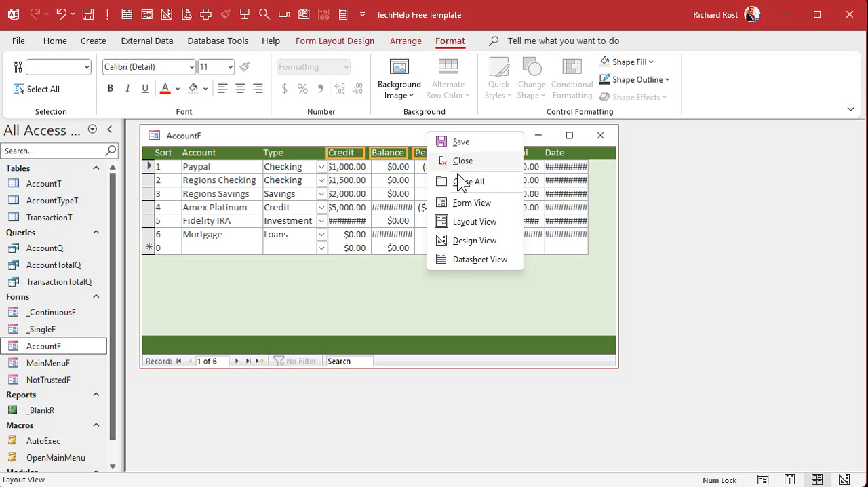
pyautogui.click(471, 242)
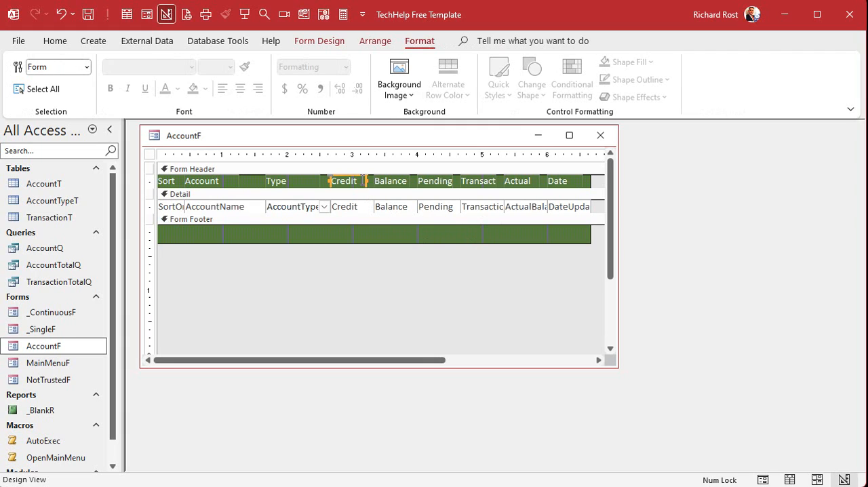
pyautogui.moveTo(366, 181); pyautogui.dragTo(417, 180)
pyautogui.click(388, 182)
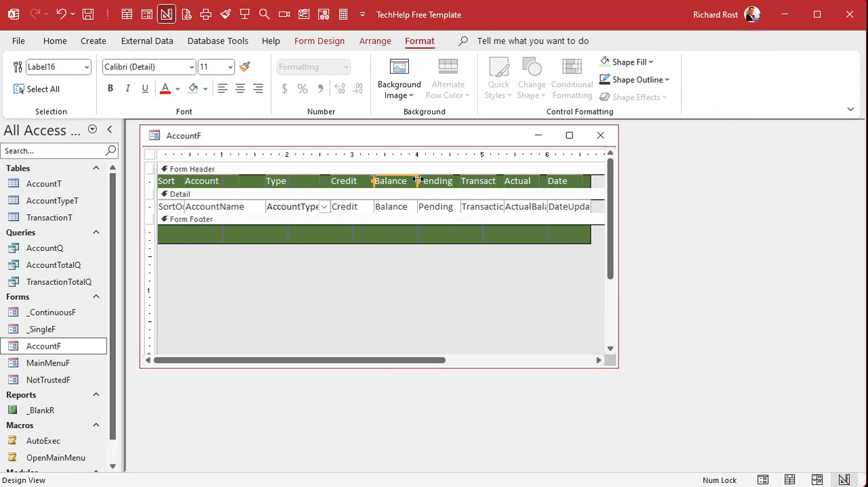
pyautogui.click(448, 180)
pyautogui.keyDown('shift'); pyautogui.click(474, 180); pyautogui.keyUp('shift')
pyautogui.keyDown('shift'); pyautogui.click(533, 181); pyautogui.keyUp('shift')
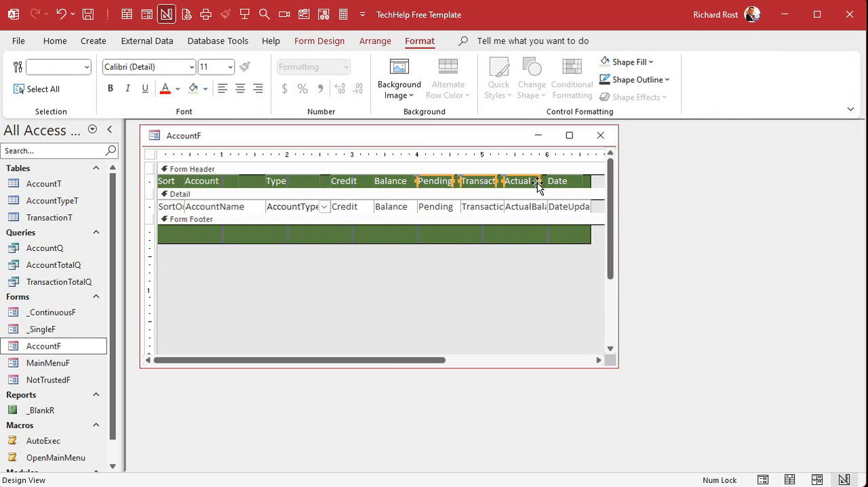
pyautogui.moveTo(539, 180); pyautogui.dragTo(590, 180)
pyautogui.click(562, 179)
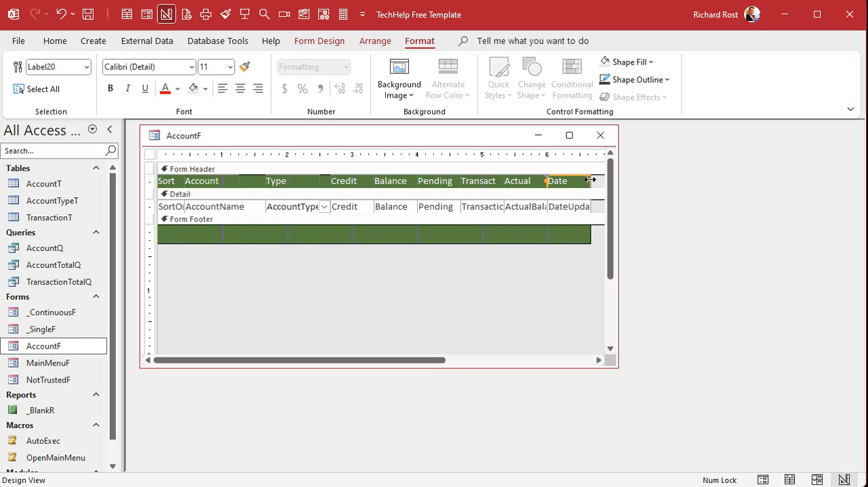
# Right-align the Balance, Pending, Transact, Actual and Date header labels, then close and reopen AccountF
pyautogui.click(258, 89)
pyautogui.moveTo(595, 181); pyautogui.dragTo(398, 185)
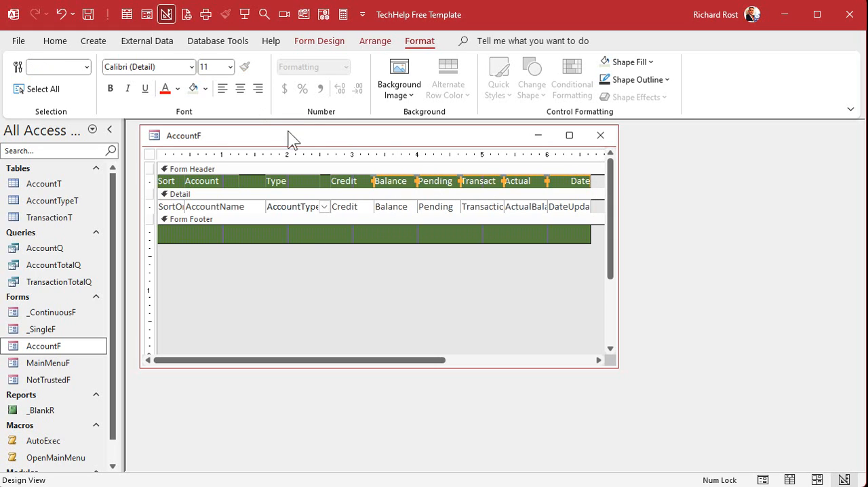
pyautogui.click(258, 89)
pyautogui.click(257, 89)
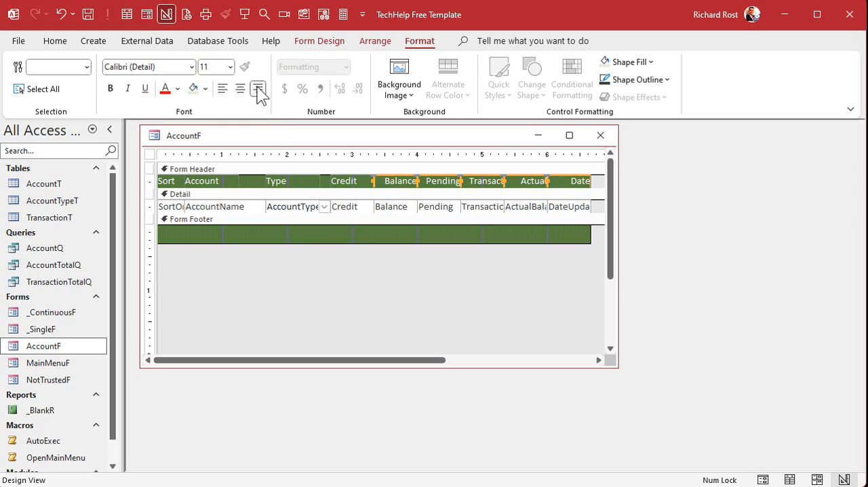
pyautogui.click(384, 297)
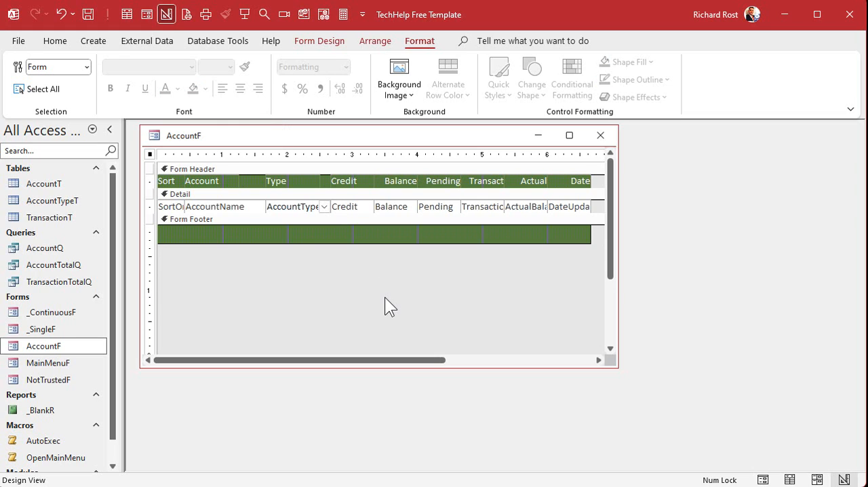
pyautogui.click(600, 135)
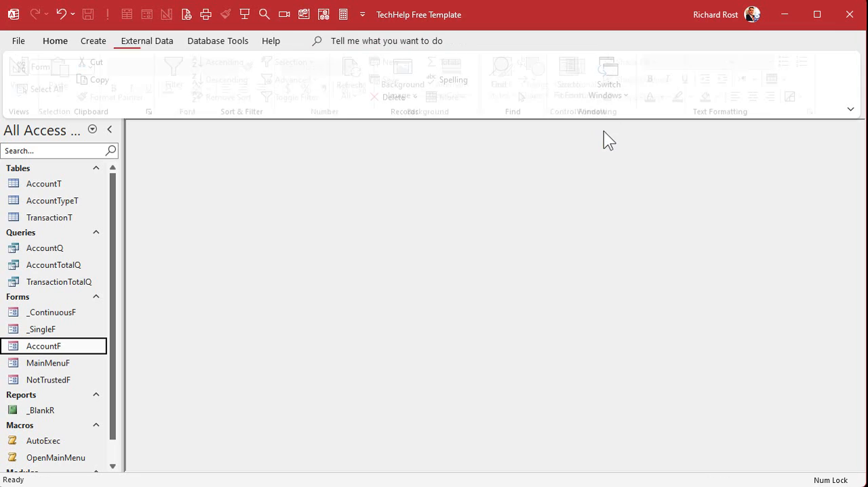
pyautogui.doubleClick(52, 344)
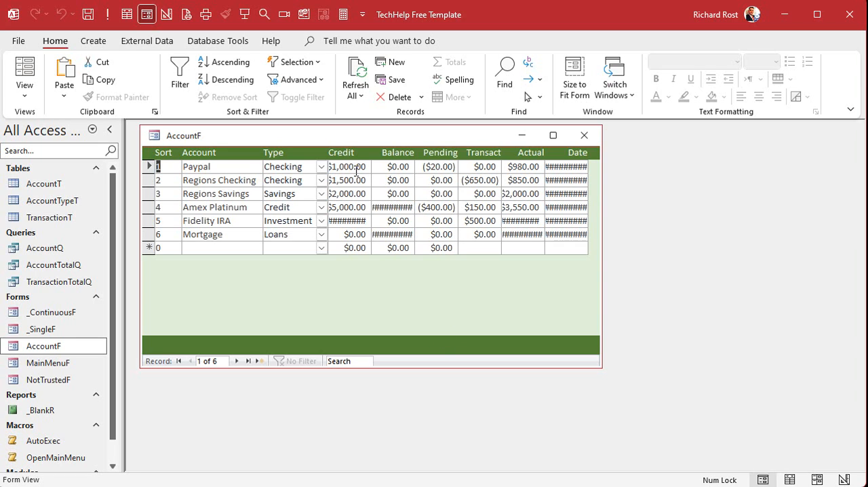
# Switch AccountF to Design View and widen its window beyond the last field
pyautogui.rightClick(446, 137)
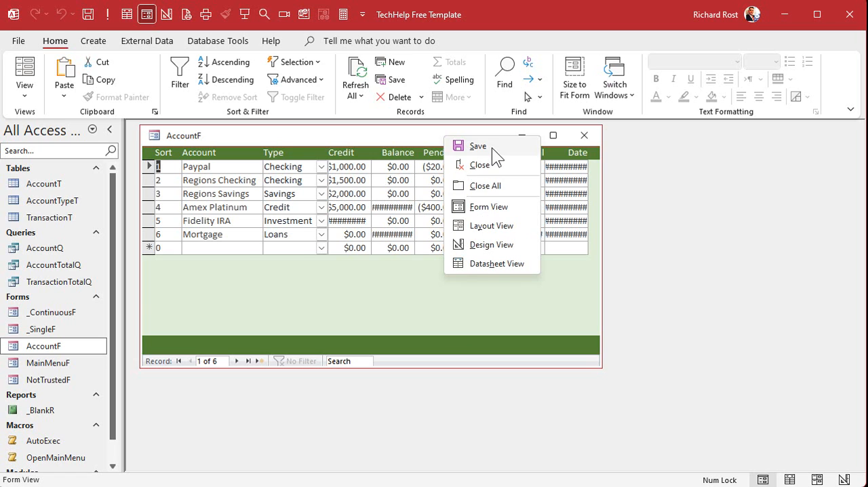
pyautogui.click(487, 243)
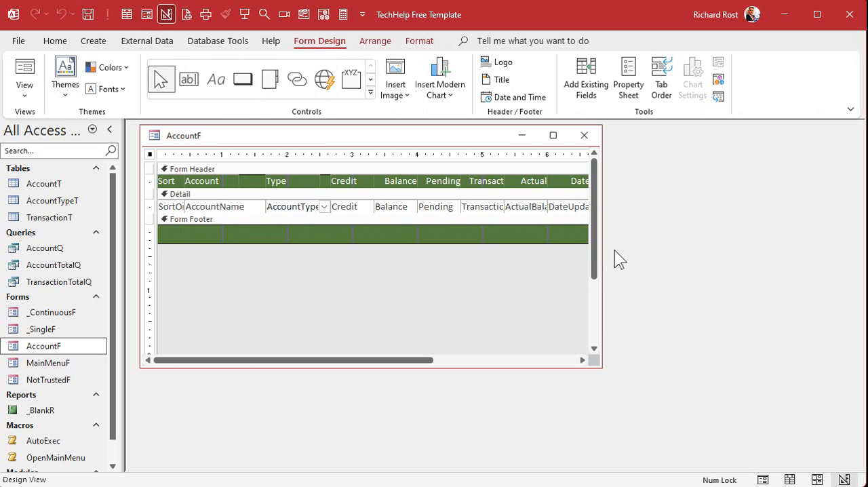
pyautogui.moveTo(601, 241); pyautogui.dragTo(712, 241)
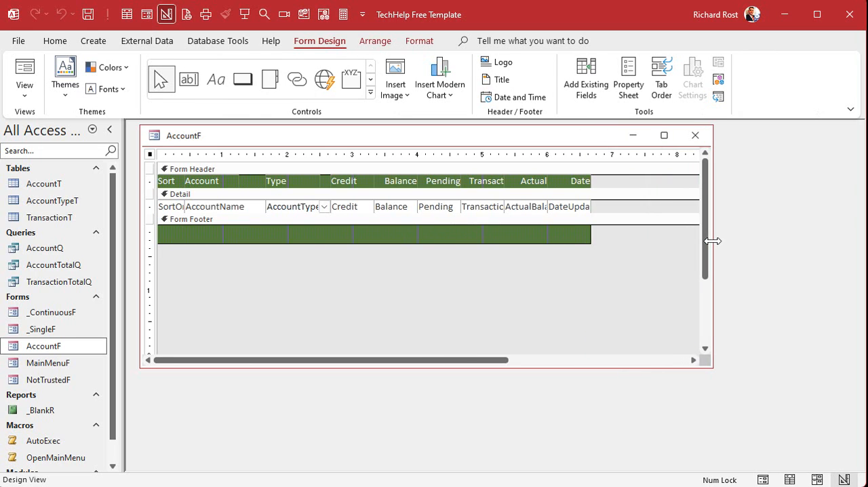
# Set Decimal Places to 0 for the Credit, Balance, Pending, transaction total and actual balance fields
pyautogui.click(351, 202)
pyautogui.keyDown('shift'); pyautogui.click(397, 204); pyautogui.keyUp('shift')
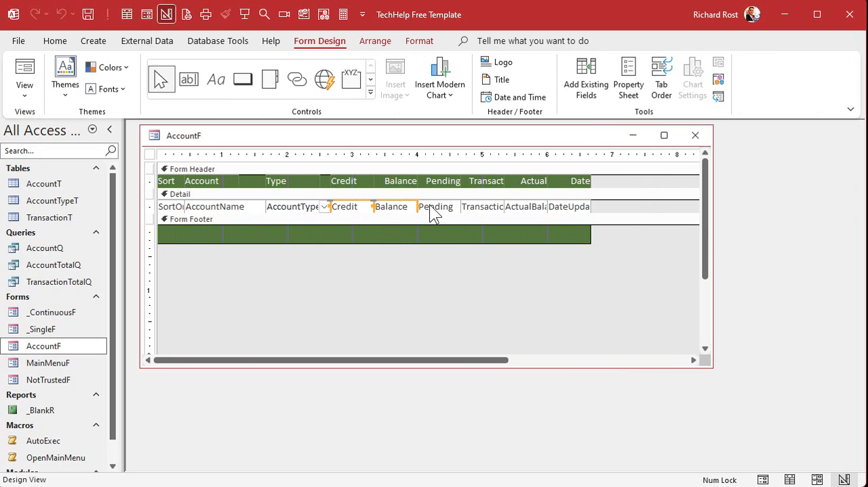
pyautogui.keyDown('shift'); pyautogui.click(474, 207); pyautogui.keyUp('shift')
pyautogui.keyDown('shift'); pyautogui.click(517, 205); pyautogui.keyUp('shift')
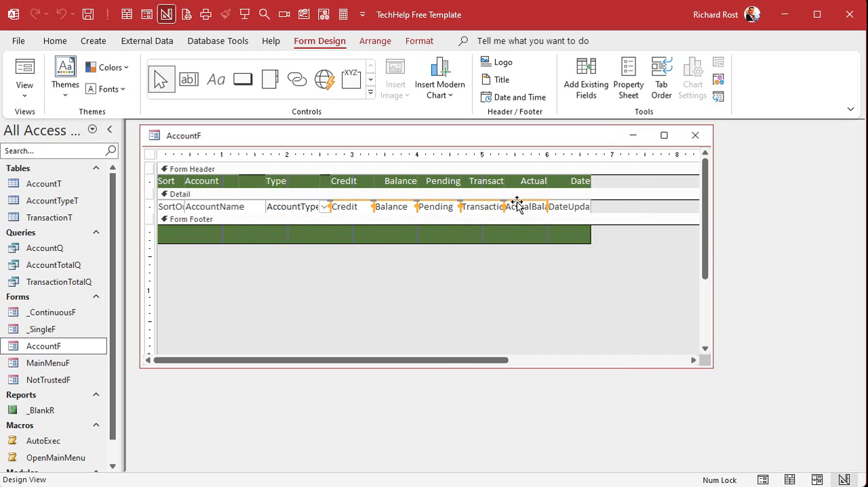
pyautogui.rightClick(517, 205)
pyautogui.click(557, 486)
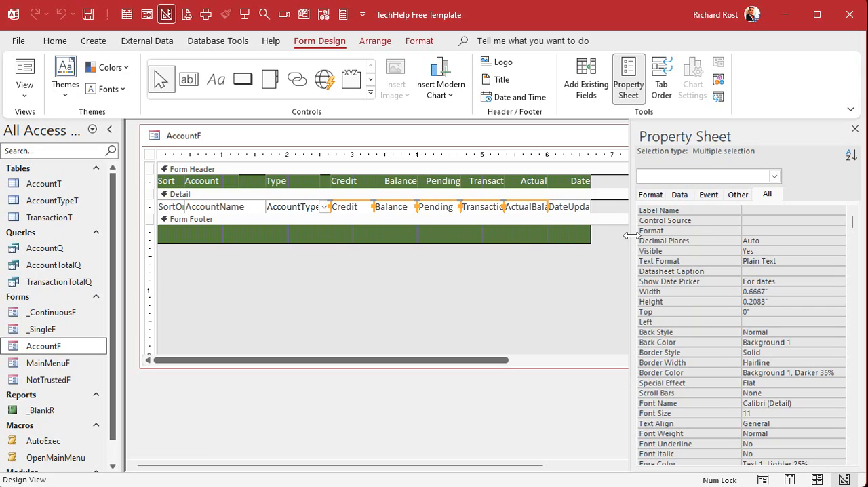
pyautogui.click(719, 241)
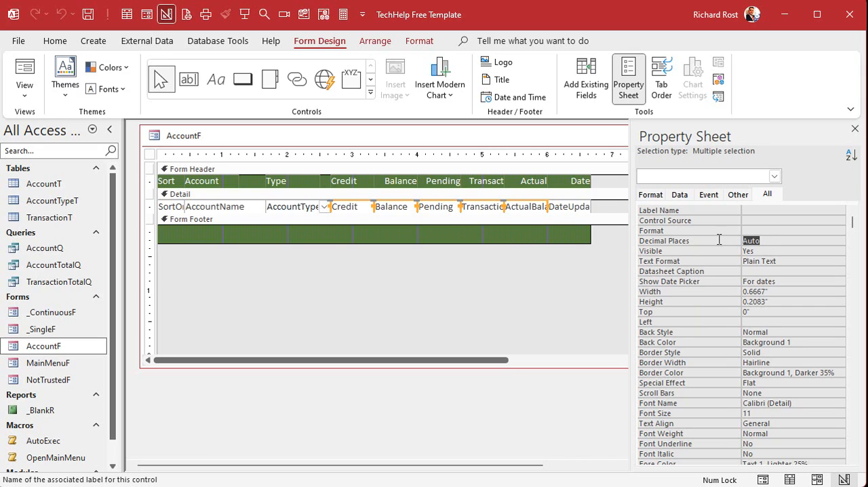
pyautogui.write('0')
pyautogui.press('Return')
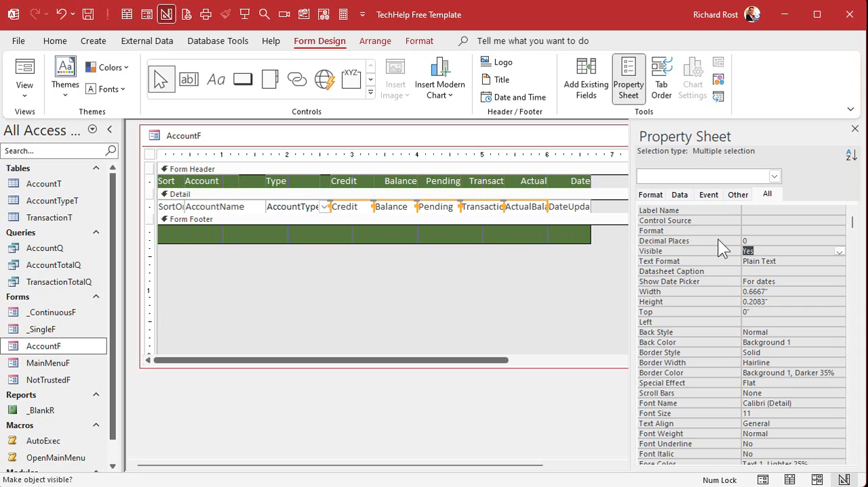
pyautogui.click(854, 129)
# Set the DateUpdated field's format to Short Date
pyautogui.doubleClick(575, 207)
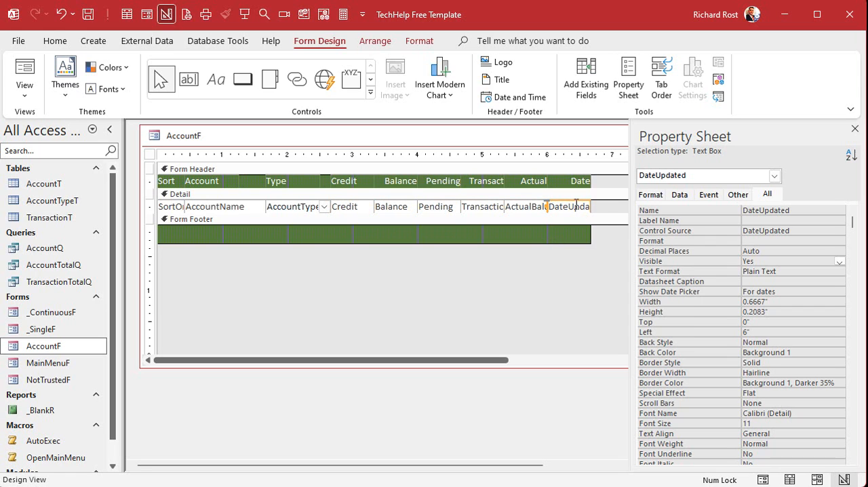
pyautogui.click(757, 241)
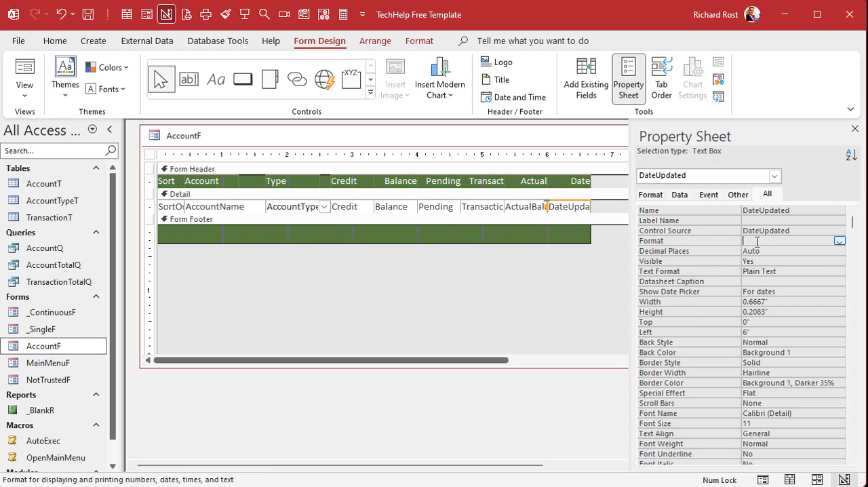
pyautogui.write('short Date')
pyautogui.press('Return')
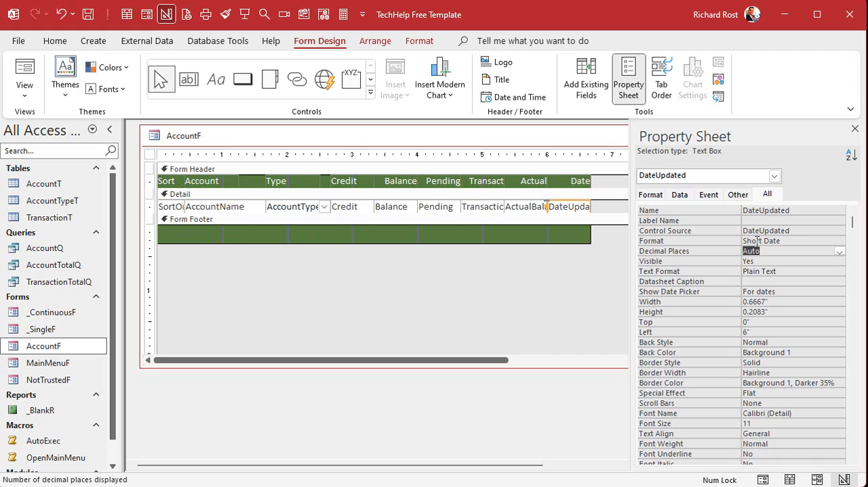
# Close AccountF and reopen it to check the zero-decimal currency and Short Date formats
pyautogui.click(854, 129)
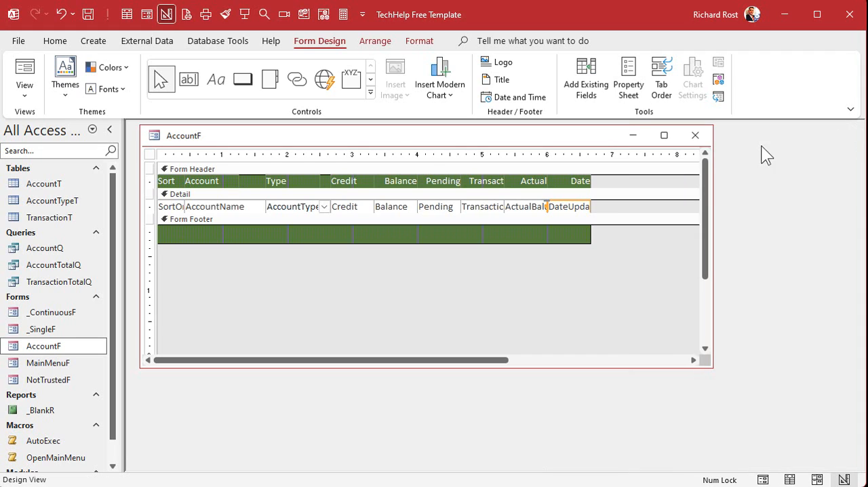
pyautogui.click(698, 135)
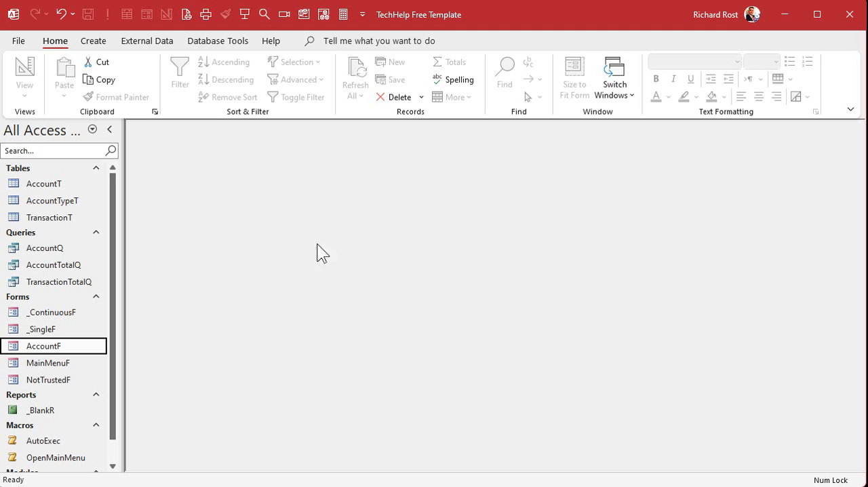
pyautogui.doubleClick(53, 351)
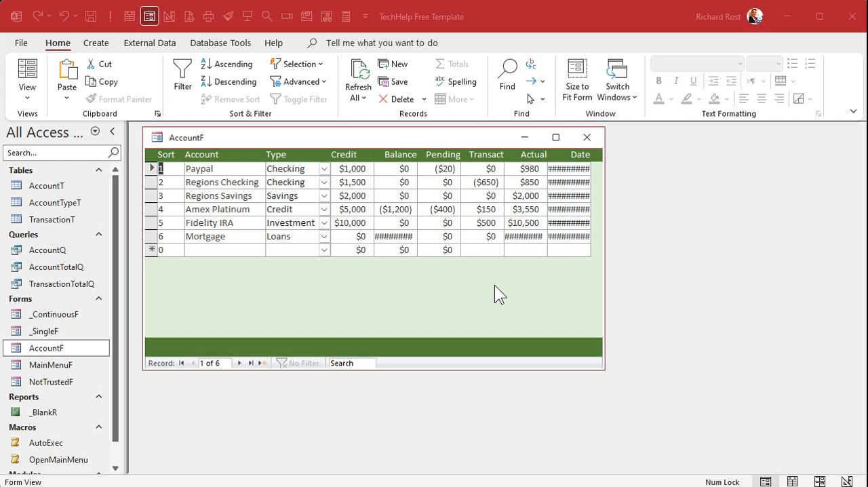
# Switch AccountF to Design View and widen its window past the Date column
pyautogui.rightClick(433, 136)
pyautogui.click(480, 247)
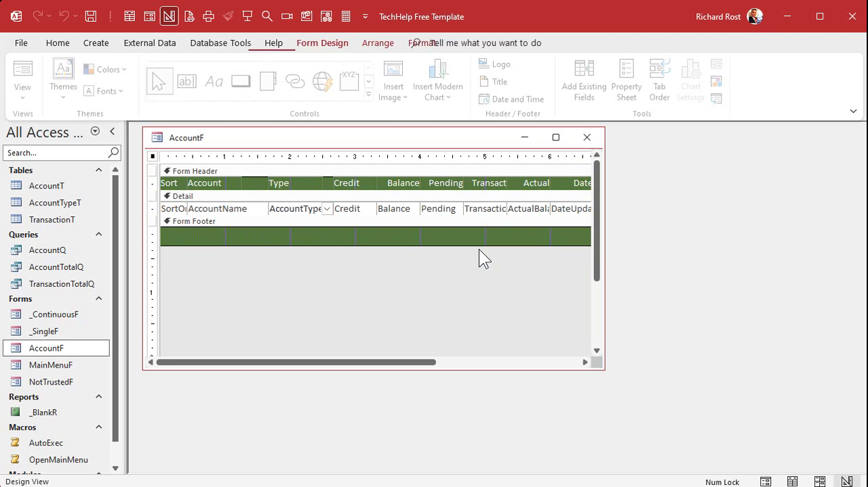
pyautogui.moveTo(603, 264); pyautogui.dragTo(679, 260)
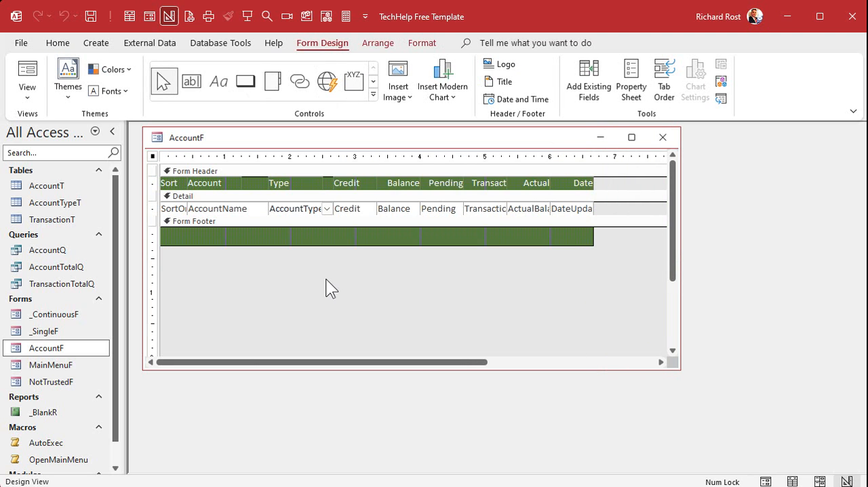
# Set the format of the Credit, Balance, Pending, transaction total and actual balance fields to #,##0
pyautogui.moveTo(342, 269); pyautogui.dragTo(536, 207)
pyautogui.rightClick(536, 207)
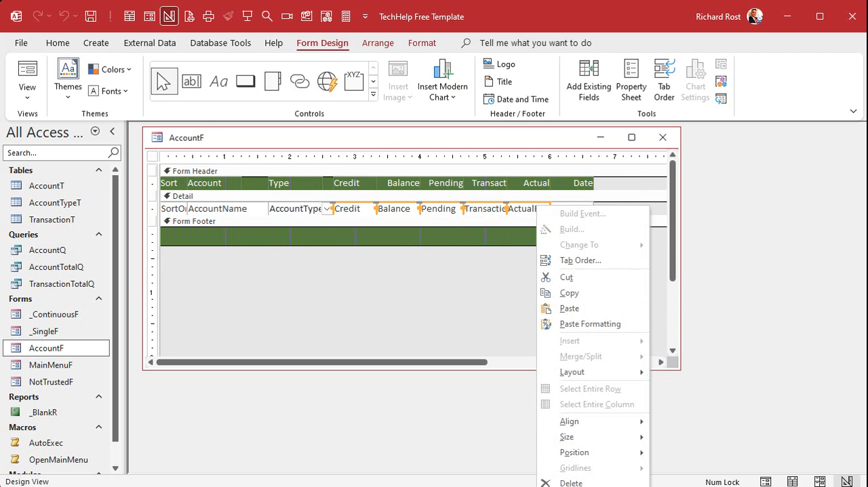
pyautogui.click(576, 486)
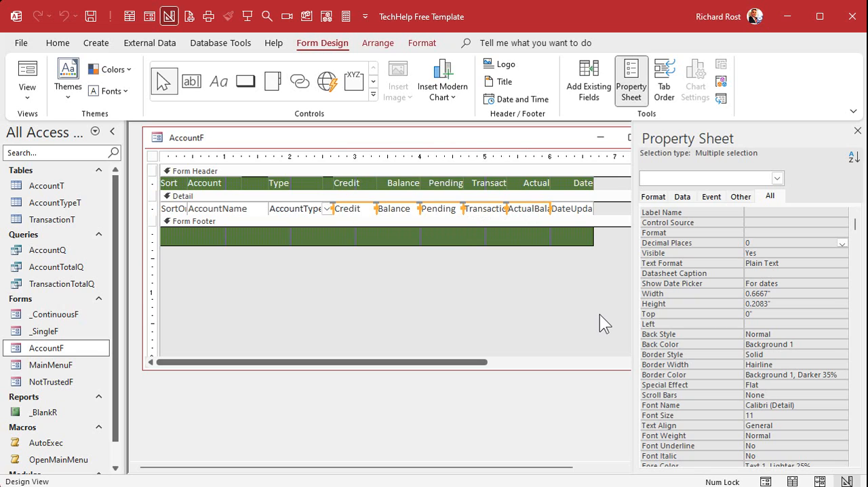
pyautogui.click(769, 233)
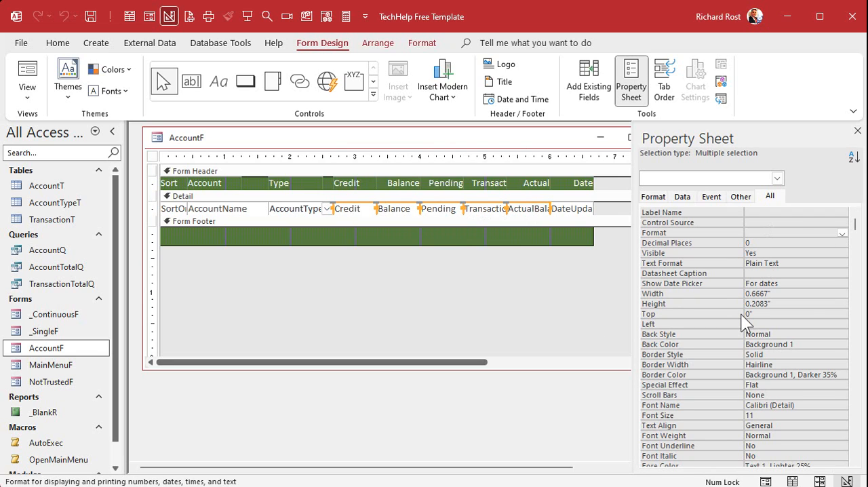
pyautogui.write('#,##0')
pyautogui.press('Return')
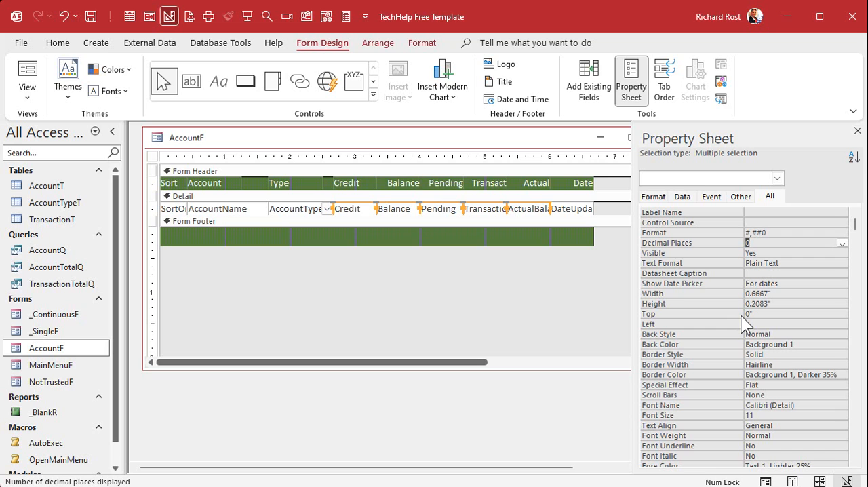
# Close the field properties and reopen AccountF to check the number format without currency symbols
pyautogui.click(857, 131)
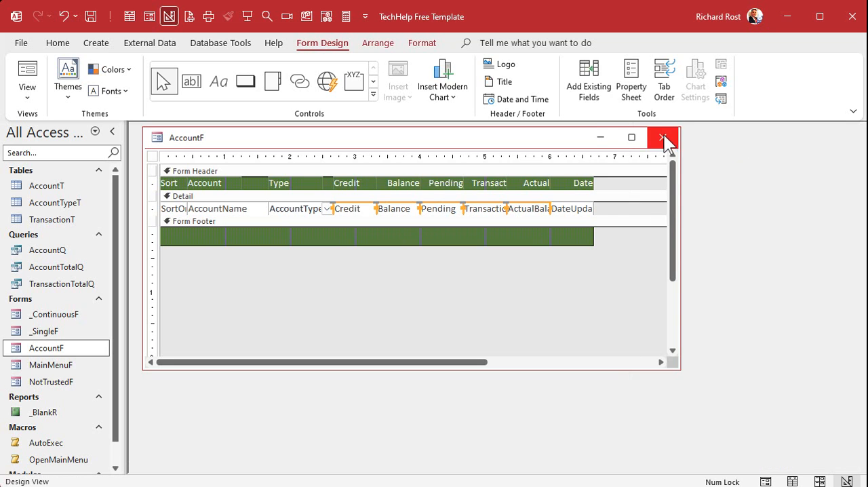
pyautogui.click(665, 135)
pyautogui.doubleClick(49, 349)
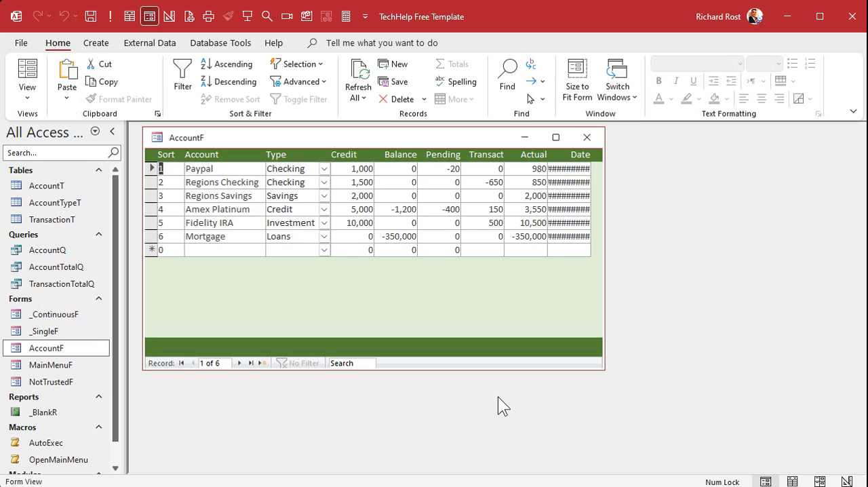
# Return AccountF to Design View and enlarge its window so all fields are accessible
pyautogui.rightClick(475, 135)
pyautogui.click(510, 245)
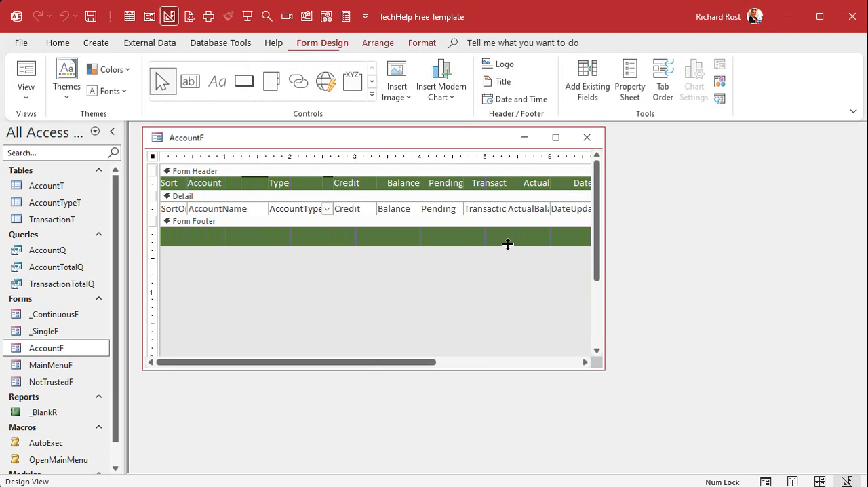
pyautogui.moveTo(604, 288); pyautogui.dragTo(675, 294)
# Extend the format of the five amount fields, Credit through actual balance, to #,##0;(#,##0)[Red] using the Zoom editor
pyautogui.moveTo(337, 264); pyautogui.dragTo(534, 207)
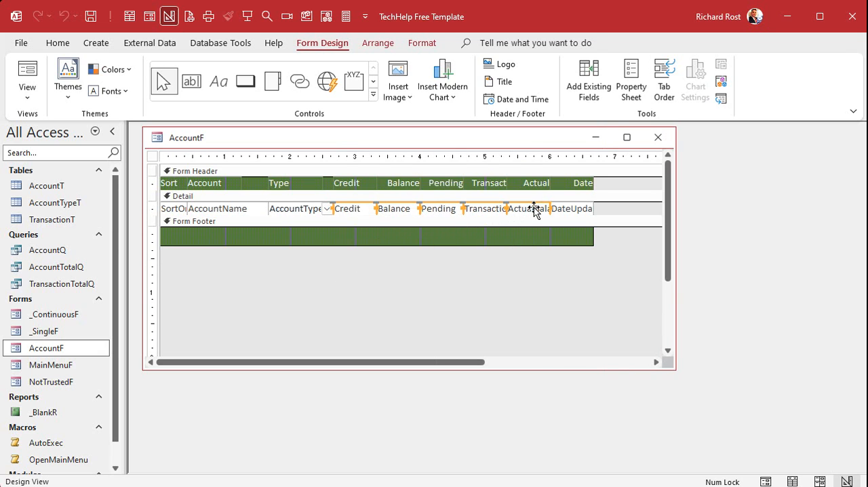
pyautogui.rightClick(535, 209)
pyautogui.click(568, 486)
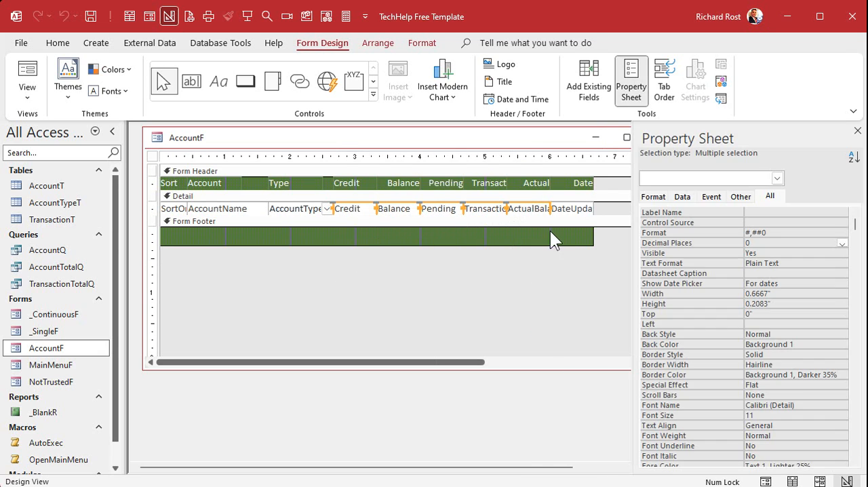
pyautogui.click(768, 232)
pyautogui.hotkey('shift', 'F2')
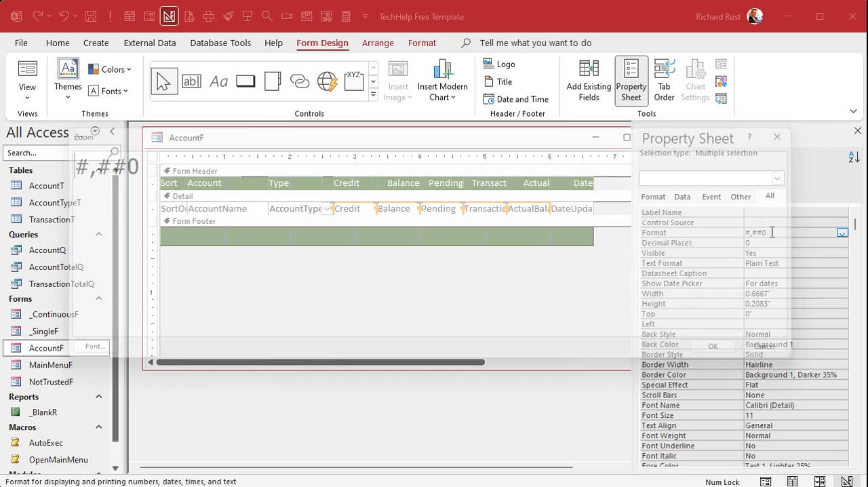
pyautogui.moveTo(102, 161); pyautogui.dragTo(133, 156)
pyautogui.click(59, 162)
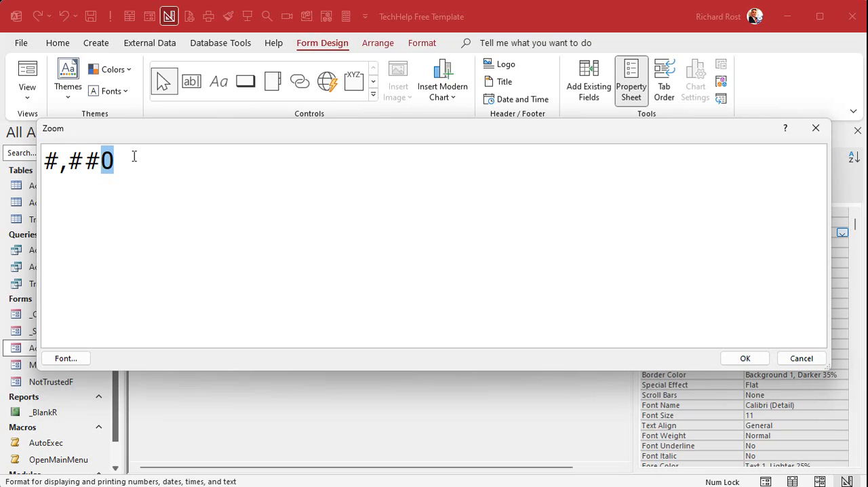
pyautogui.click(133, 156)
pyautogui.write(';(')
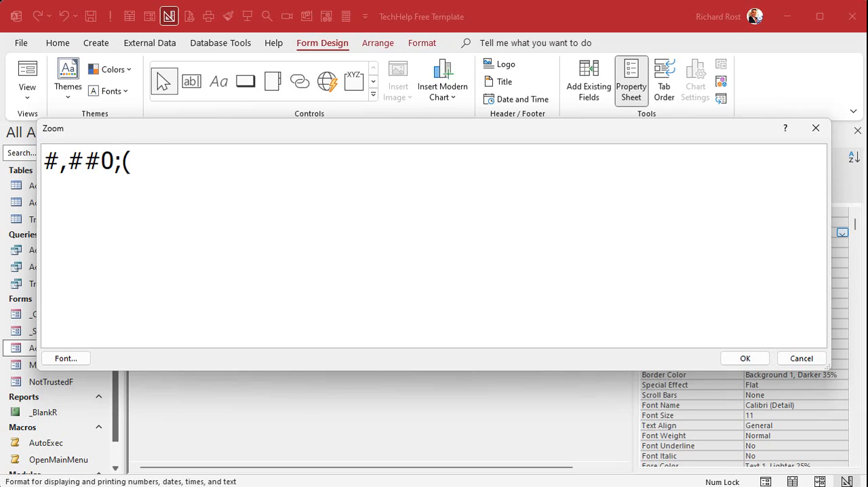
pyautogui.write('#,##0)')
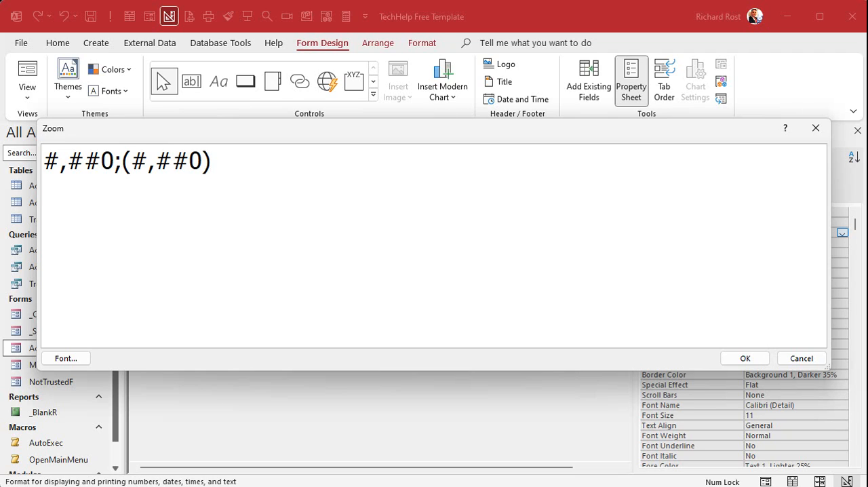
pyautogui.write('[Red]')
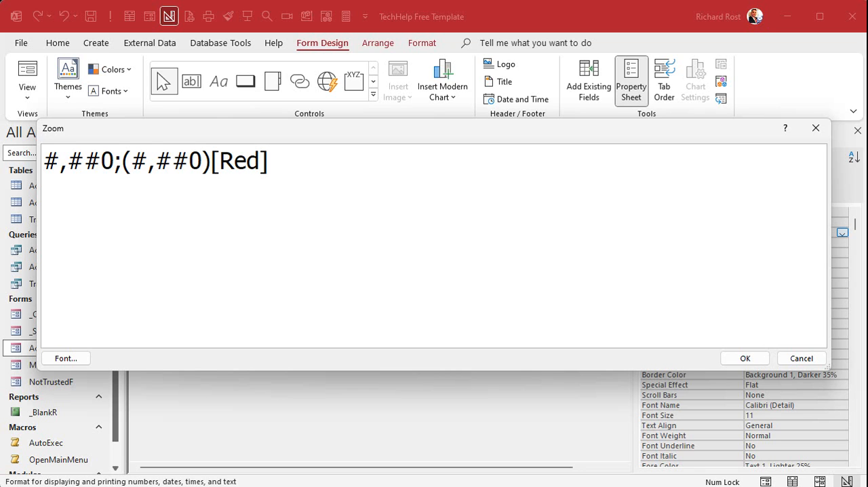
pyautogui.click(745, 358)
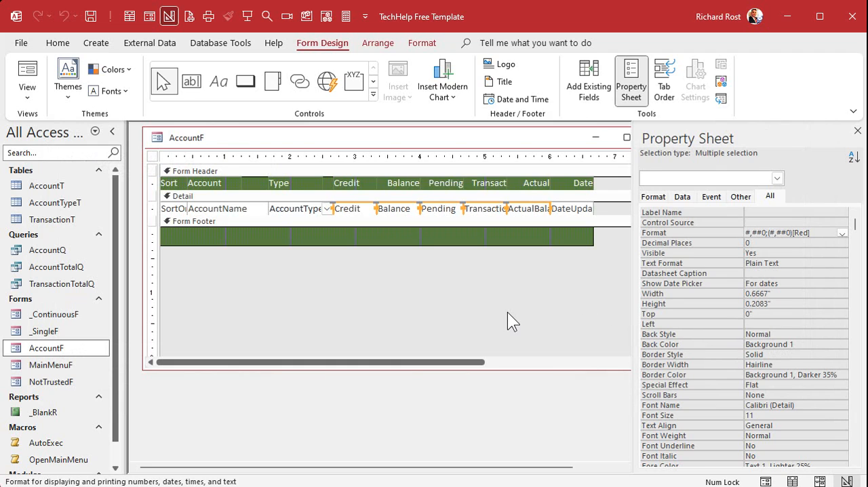
# Close and reopen AccountF to check the red parenthesised format for negative amounts
pyautogui.click(857, 131)
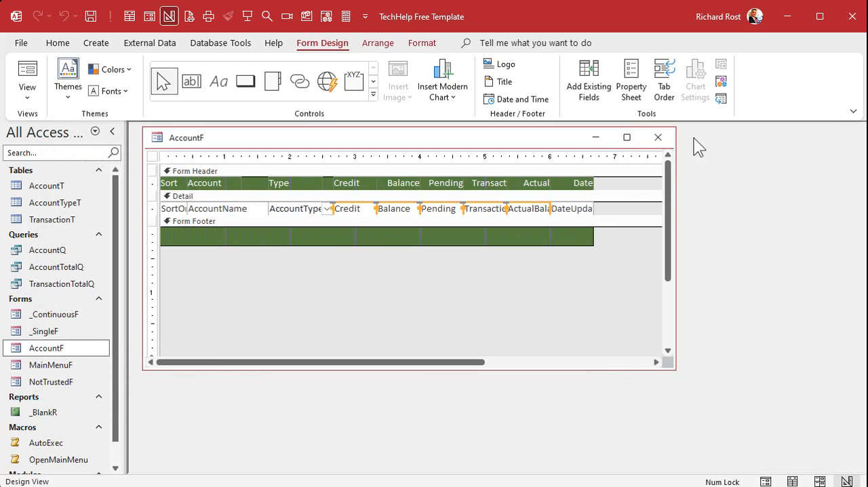
pyautogui.click(658, 137)
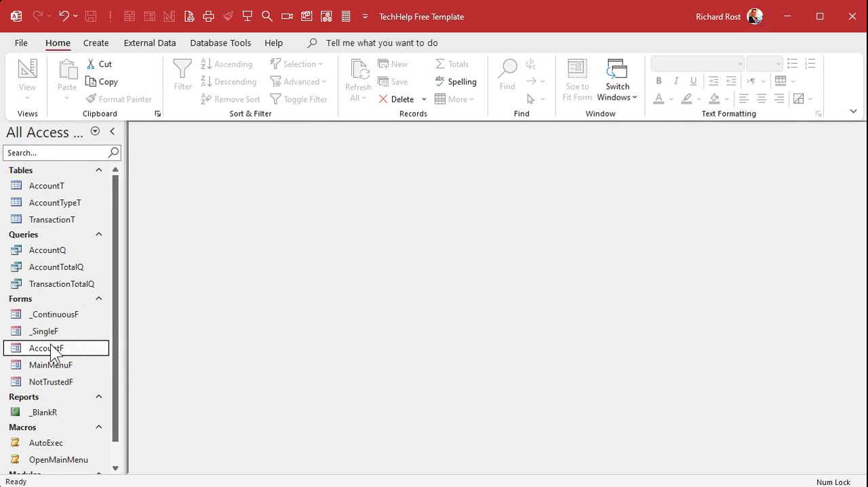
pyautogui.doubleClick(47, 348)
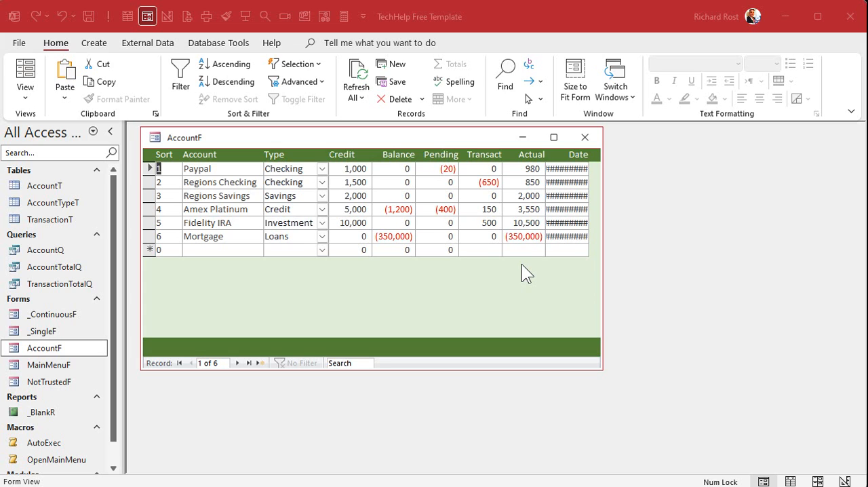
# In AccountF's Design View, widen the DateUpdated field and its Date header label slightly
pyautogui.rightClick(464, 140)
pyautogui.click(486, 250)
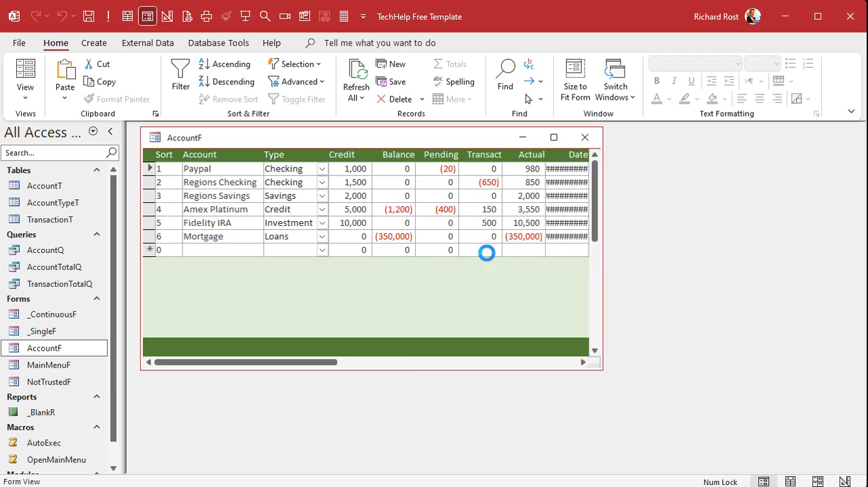
pyautogui.moveTo(602, 273); pyautogui.dragTo(683, 272)
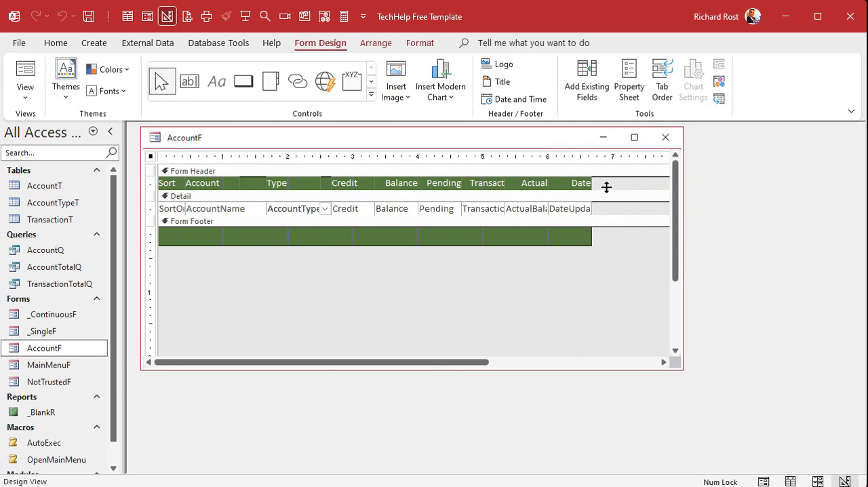
pyautogui.moveTo(599, 183)
pyautogui.mouseDown()
pyautogui.moveTo(582, 195)
pyautogui.moveTo(599, 183)
pyautogui.mouseUp()
pyautogui.click(319, 274)
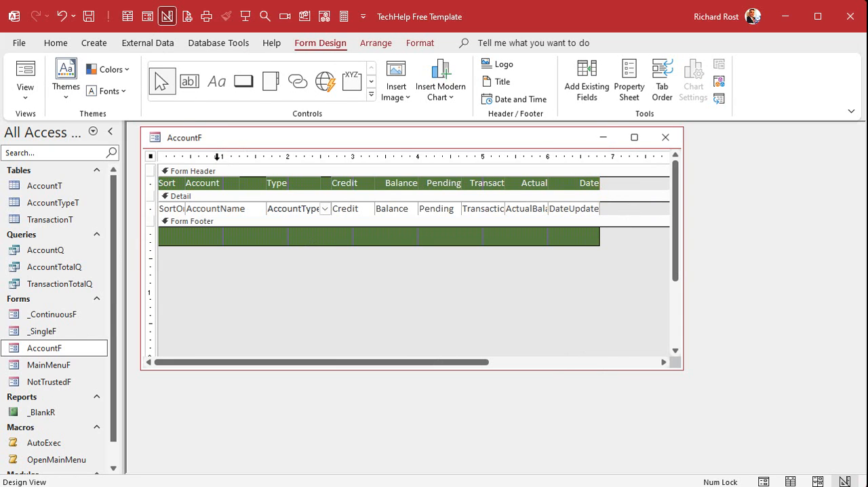
# Switch AccountF to Form View and check the Date, Credit and Account values across several records
pyautogui.rightClick(230, 137)
pyautogui.click(275, 207)
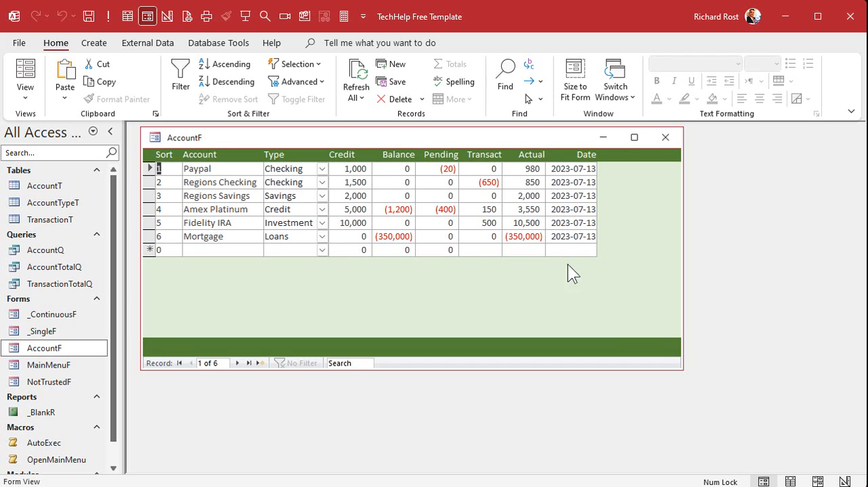
pyautogui.click(565, 196)
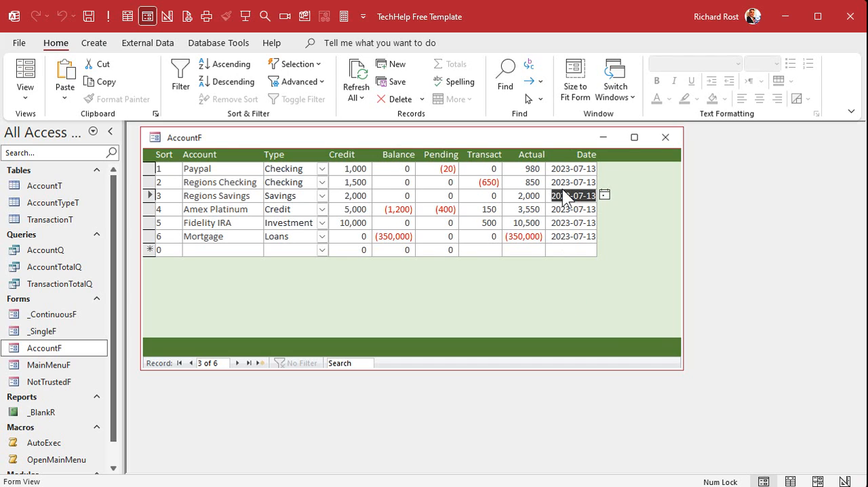
pyautogui.click(344, 195)
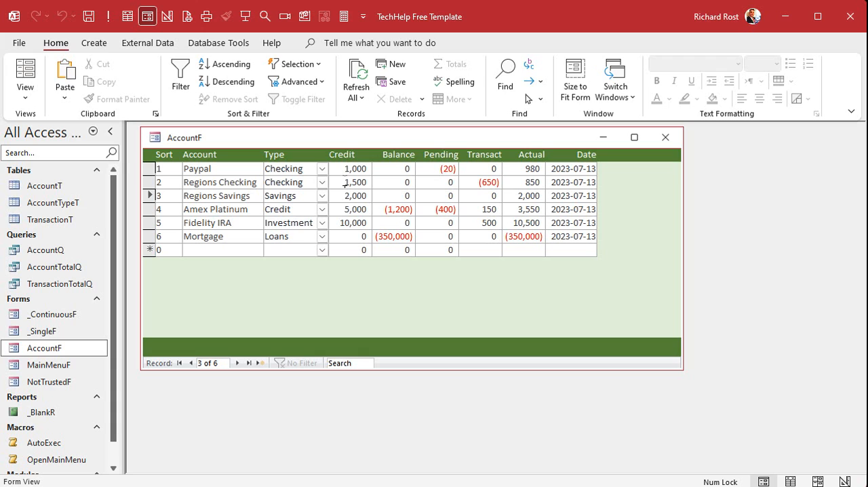
pyautogui.moveTo(345, 182); pyautogui.dragTo(350, 181)
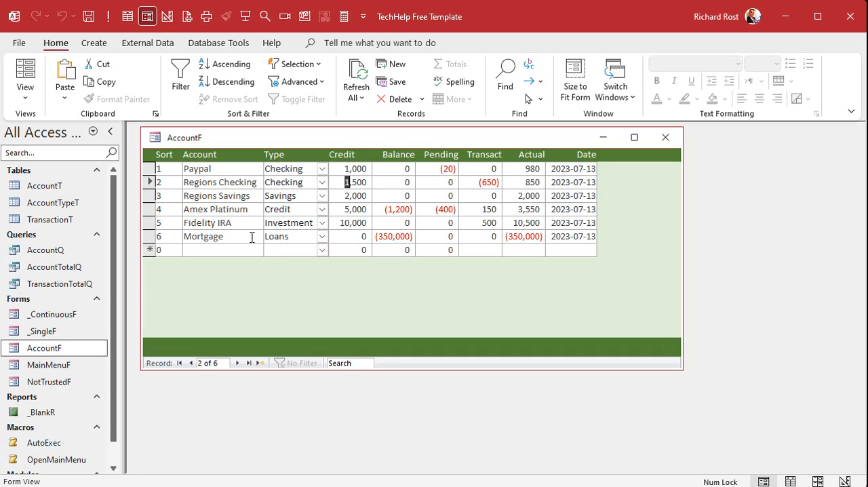
pyautogui.click(231, 169)
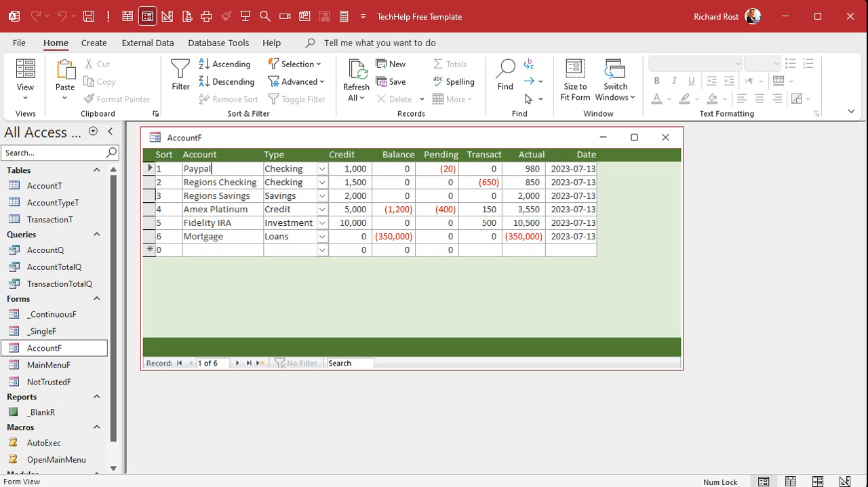
# Switch to the account balances.xlsx workbook in Excel, examine its colour-coded account table, and return to Access
pyautogui.hotkey('alt', 'Tab')
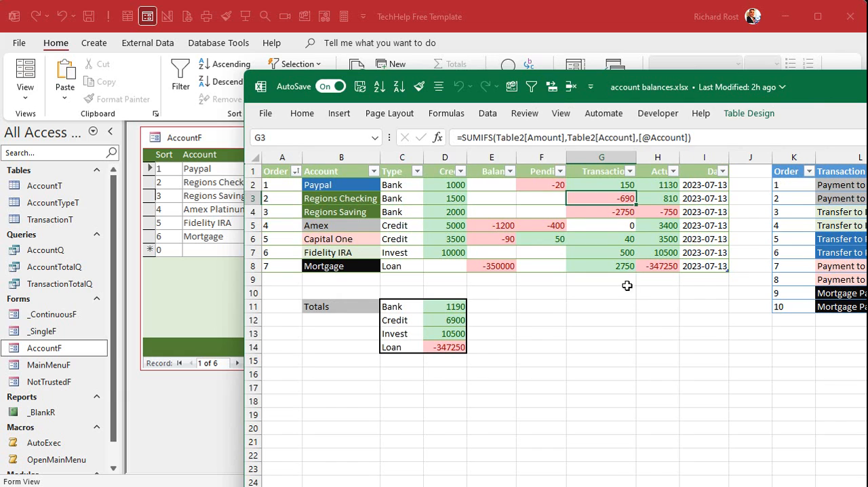
pyautogui.click(613, 295)
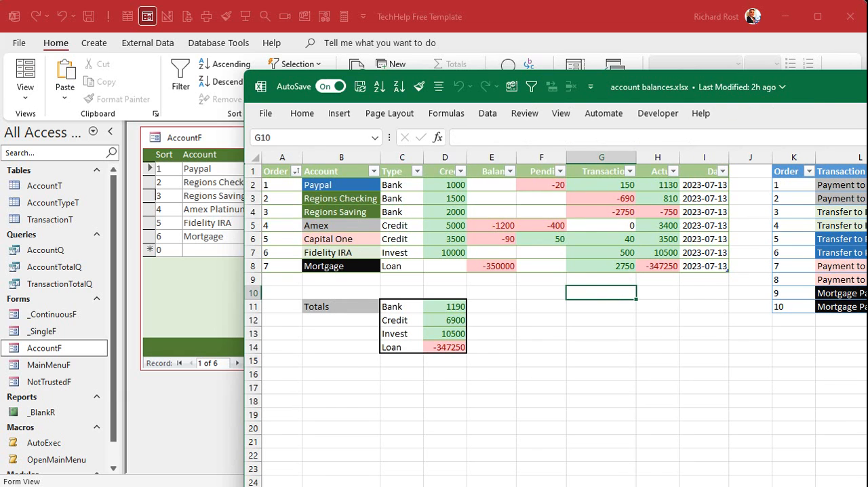
pyautogui.moveTo(840, 95); pyautogui.dragTo(867, 81)
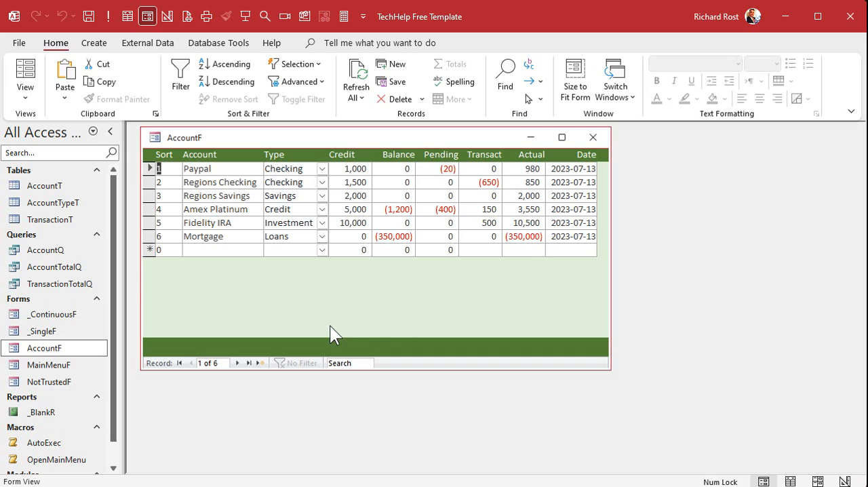
# Go through the account names in AccountF from Paypal to Mortgage
pyautogui.click(222, 169)
pyautogui.click(223, 183)
pyautogui.click(223, 192)
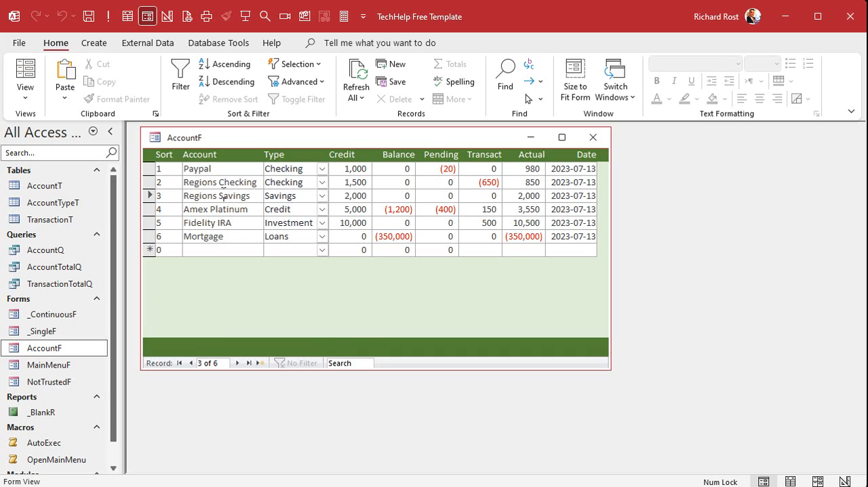
pyautogui.click(223, 209)
pyautogui.doubleClick(223, 209)
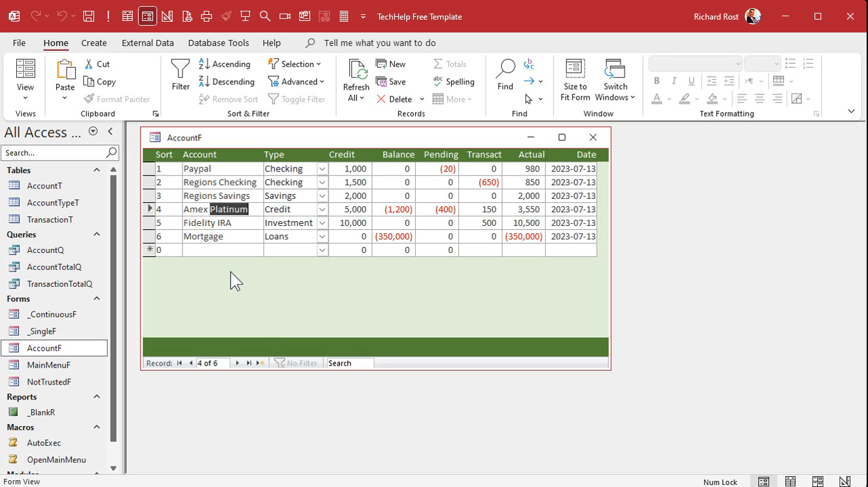
pyautogui.click(226, 169)
pyautogui.click(226, 182)
pyautogui.click(225, 196)
pyautogui.click(225, 209)
pyautogui.click(227, 223)
pyautogui.click(229, 239)
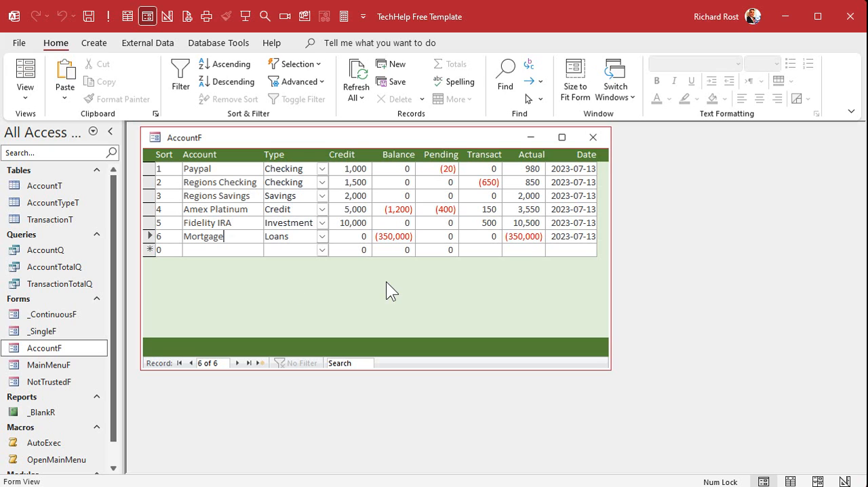
# Close AccountF and add a field named Notes below DateUpdated in the AccountT table's Design View
pyautogui.click(593, 137)
pyautogui.rightClick(39, 189)
pyautogui.click(69, 222)
pyautogui.scroll(-2, 203, 241)
pyautogui.click(184, 279)
pyautogui.write('Notes')
# Set the Notes field's data type to Long Text, and save and close AccountT
pyautogui.press('Tab')
pyautogui.write('m')
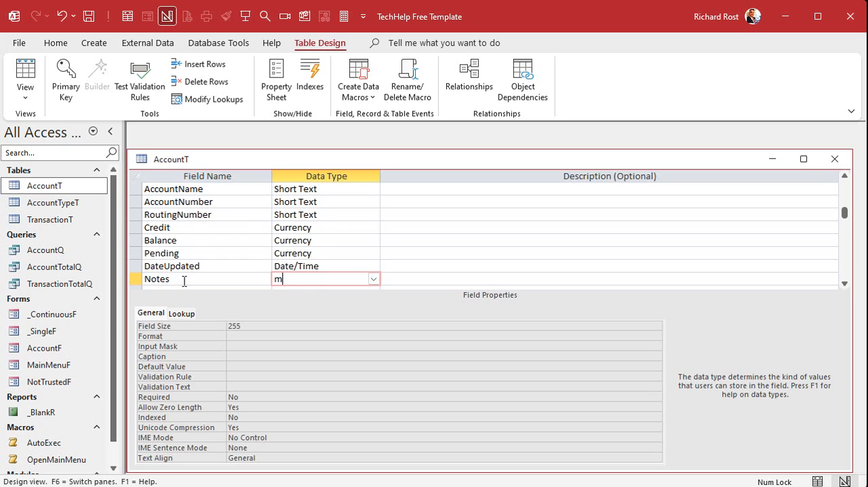
pyautogui.press('Tab')
pyautogui.press('Return')
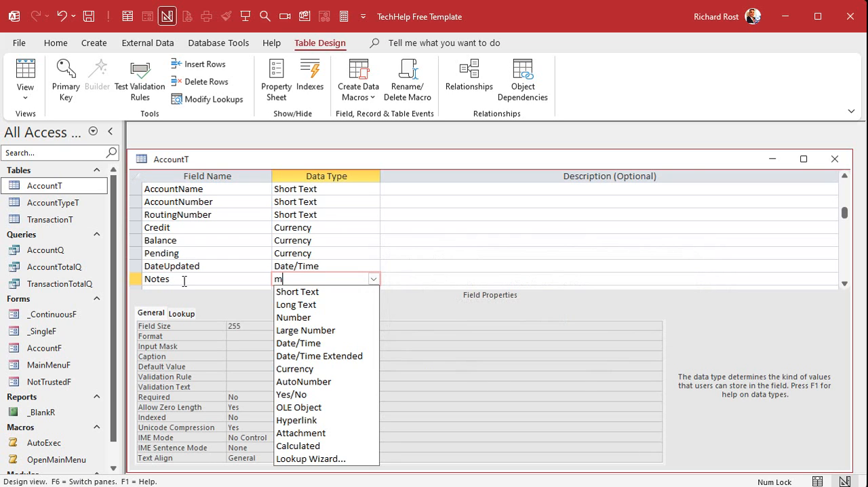
pyautogui.press('BackSpace')
pyautogui.write('long Text')
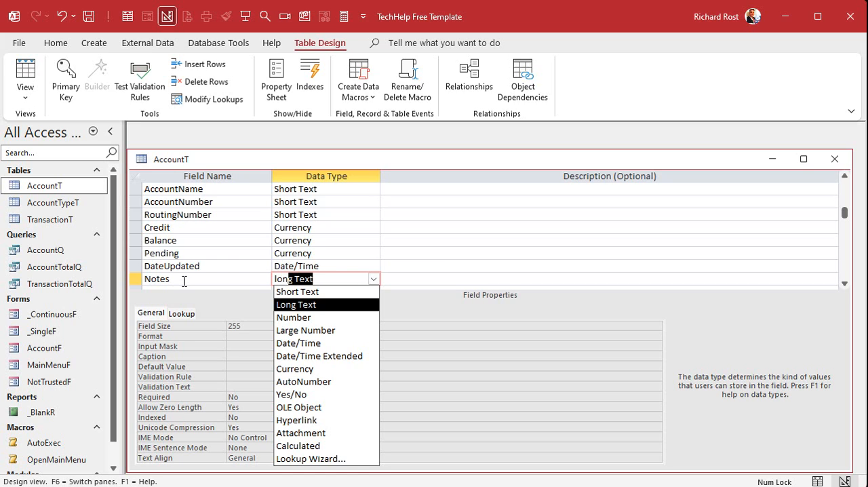
pyautogui.press('Tab')
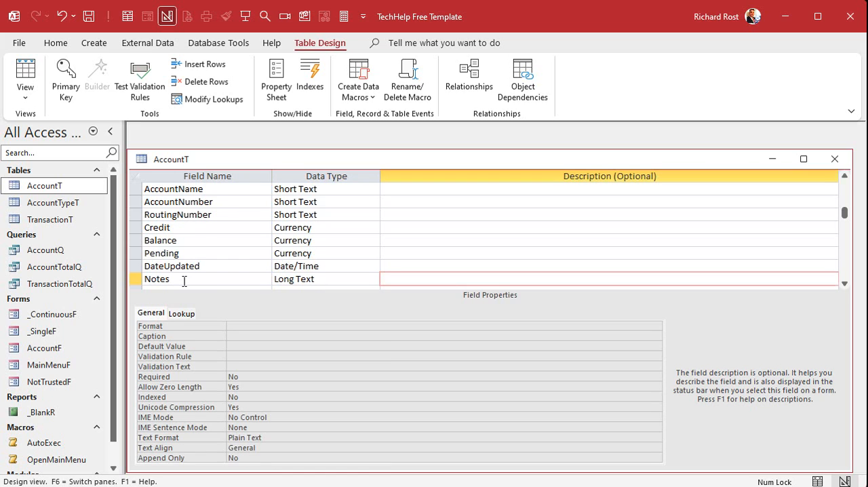
pyautogui.press('Tab')
pyautogui.click(184, 268)
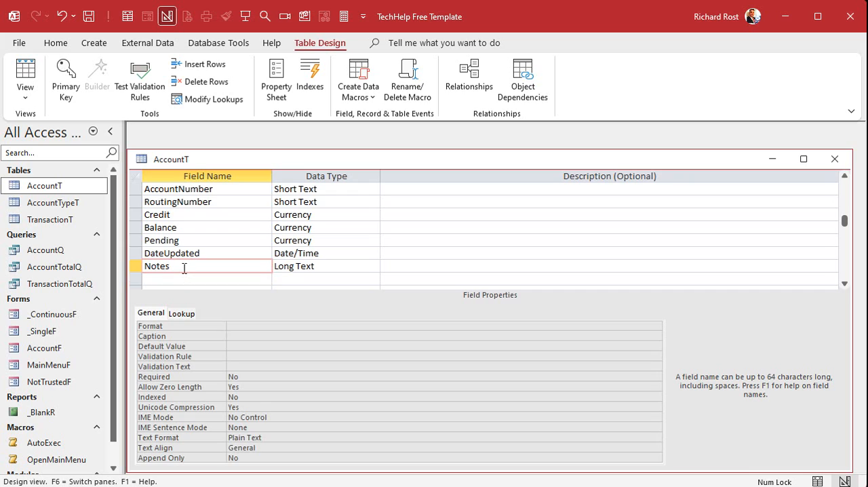
pyautogui.moveTo(184, 268); pyautogui.dragTo(144, 266)
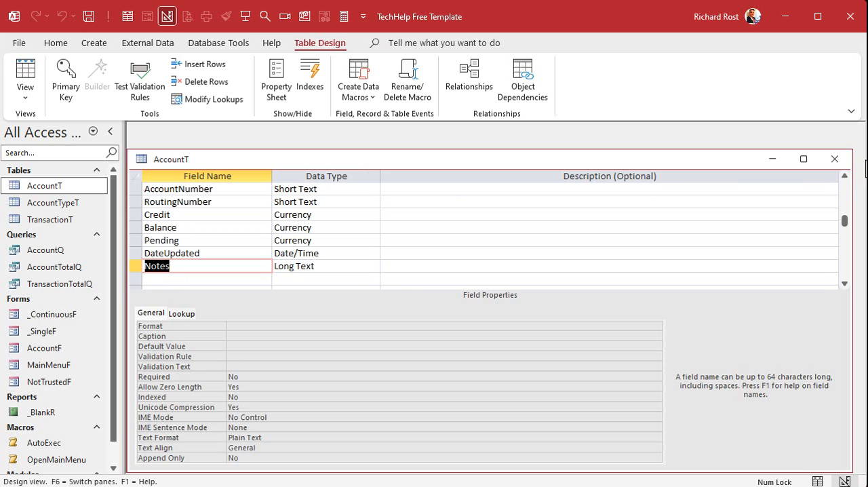
pyautogui.click(835, 163)
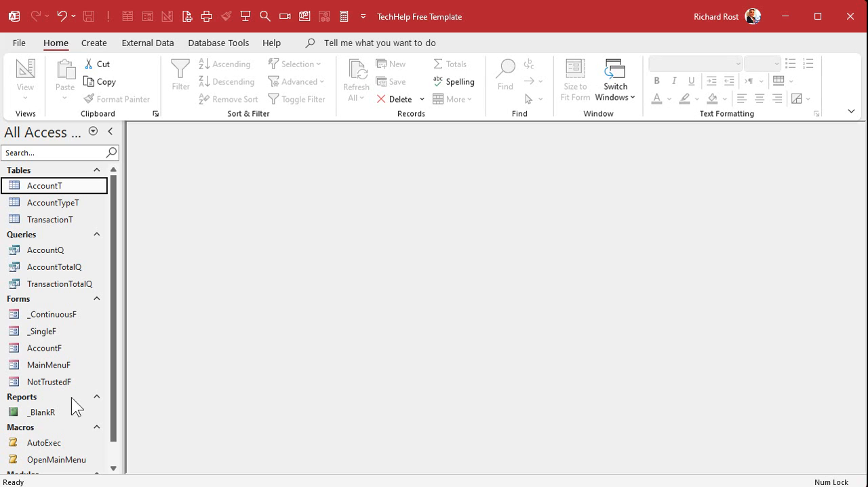
# Make a copy of the AccountF form named AccountDetailF
pyautogui.click(43, 349)
pyautogui.hotkey('ctrl', 'c')
pyautogui.hotkey('ctrl', 'v')
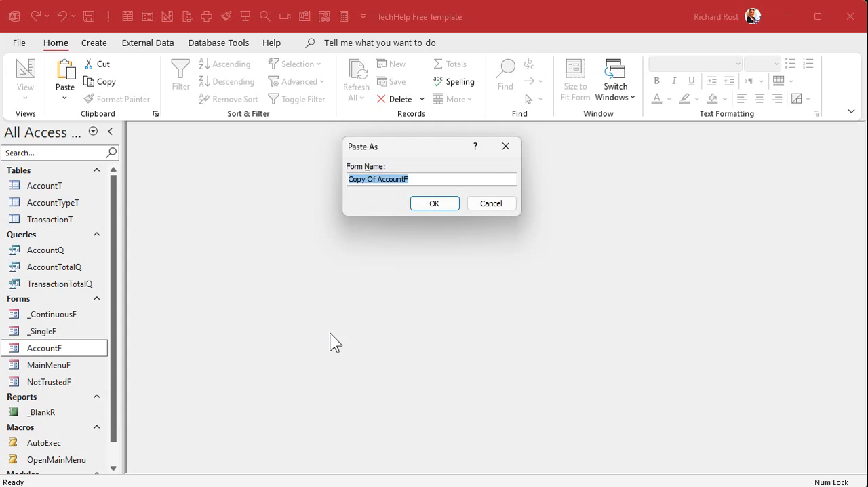
pyautogui.write('Account')
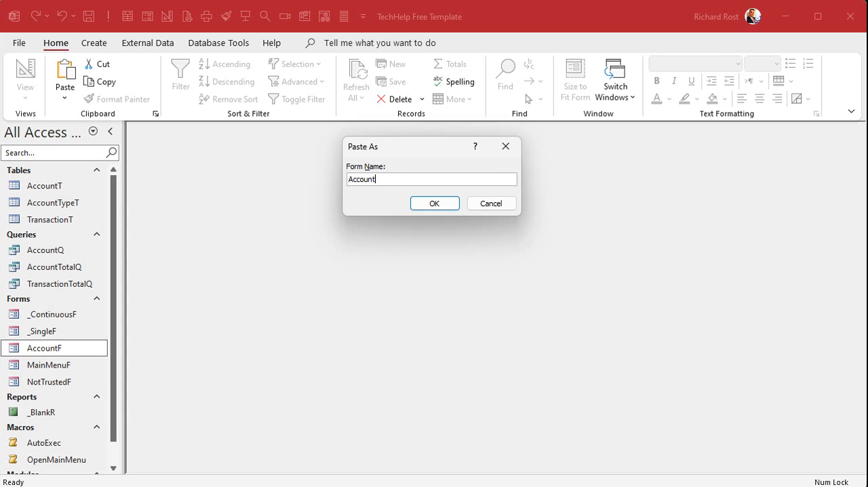
pyautogui.write('DetailF')
pyautogui.press('Return')
# In AccountDetailF's Design View, delete the Sort controls and all Credit through Date fields with their header labels
pyautogui.click(68, 350)
pyautogui.rightClick(68, 350)
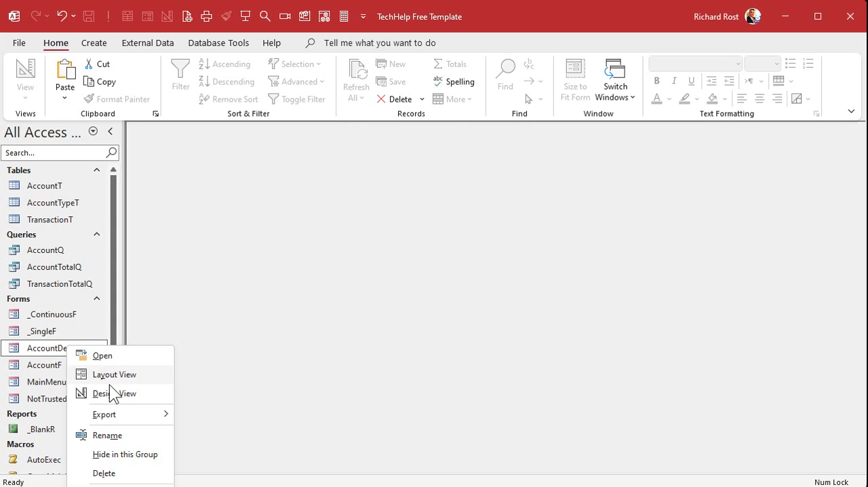
pyautogui.click(109, 384)
pyautogui.moveTo(353, 150); pyautogui.dragTo(614, 149)
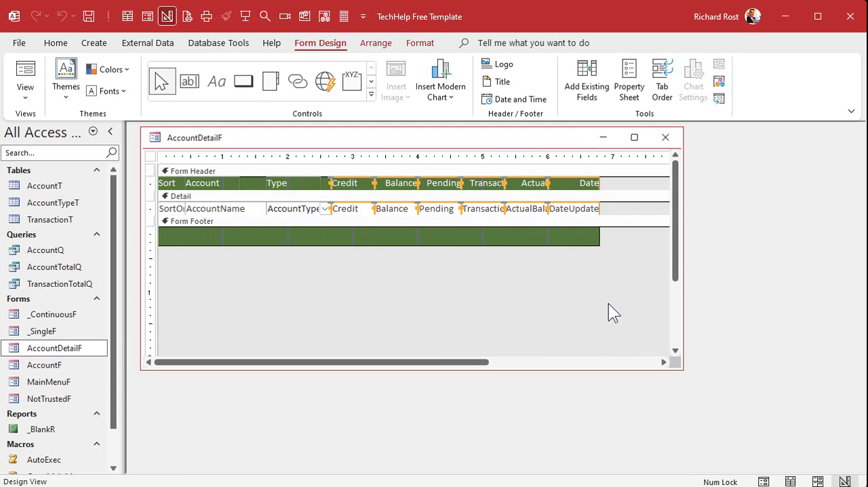
pyautogui.press('Delete')
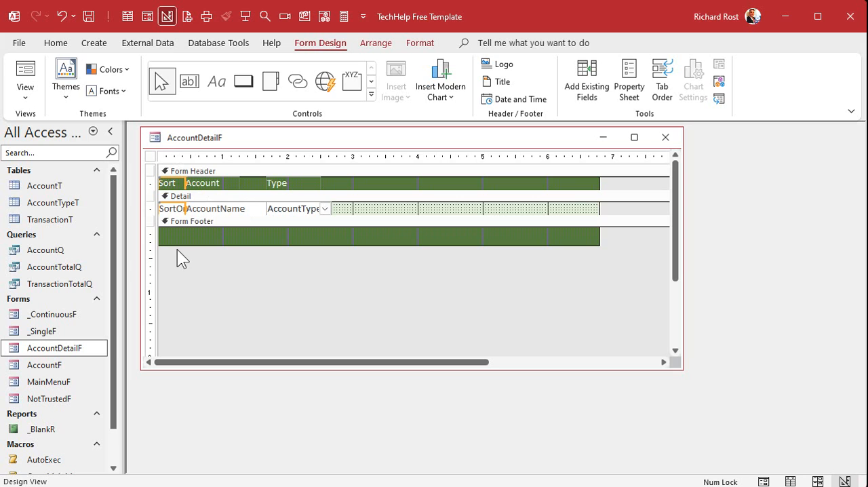
pyautogui.press('Delete')
# Lengthen the Detail section to about 1 inch and move the AccountName field down and right inside it
pyautogui.moveTo(378, 217); pyautogui.dragTo(377, 268)
pyautogui.click(354, 244)
pyautogui.click(222, 209)
pyautogui.moveTo(222, 209); pyautogui.dragTo(257, 229)
# Move the Account header label into the Detail section beside AccountName, color its text black, and shift both controls slightly right
pyautogui.click(204, 183)
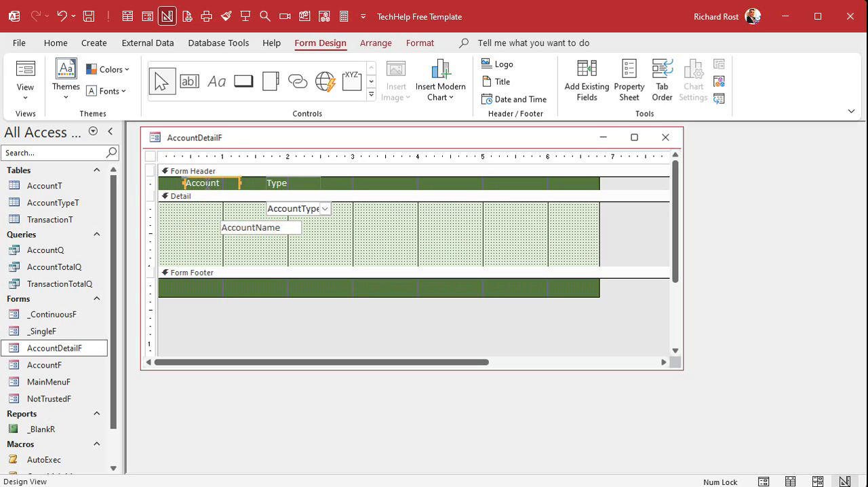
pyautogui.press('Delete')
pyautogui.click(248, 230)
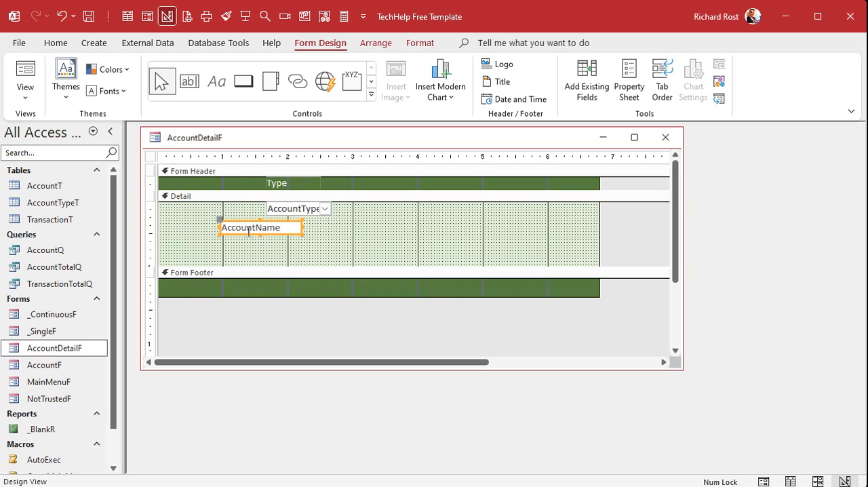
pyautogui.hotkey('ctrl', 'v')
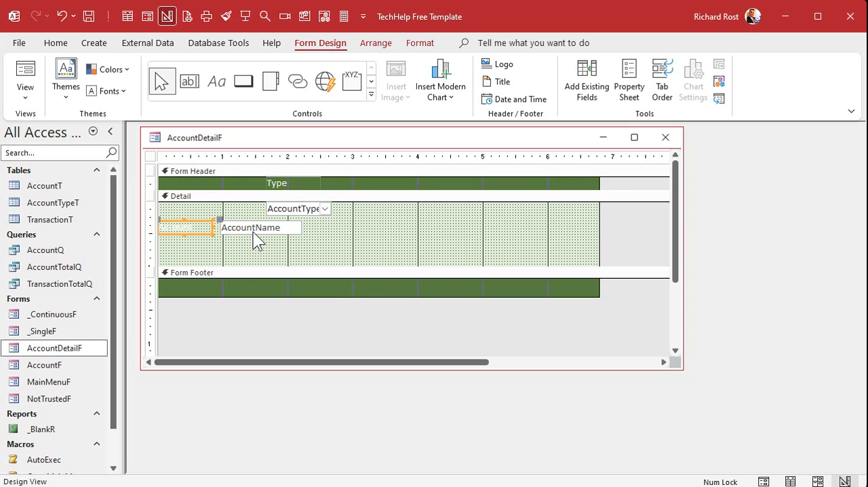
pyautogui.click(420, 43)
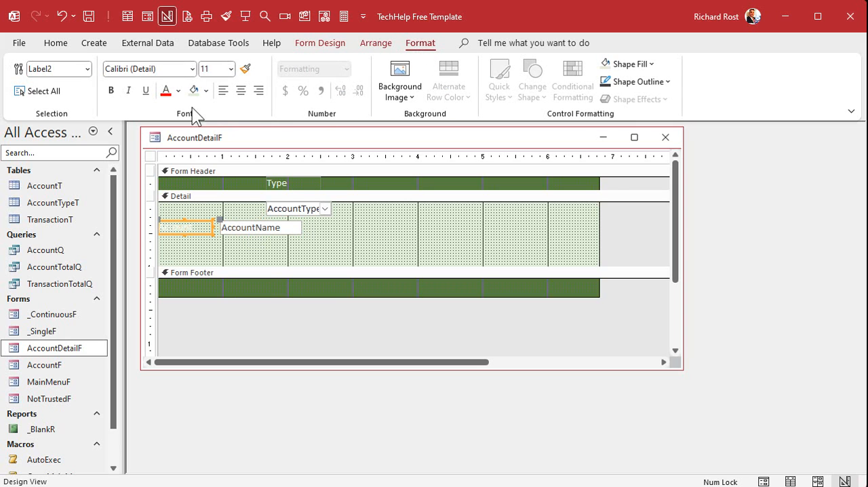
pyautogui.click(179, 91)
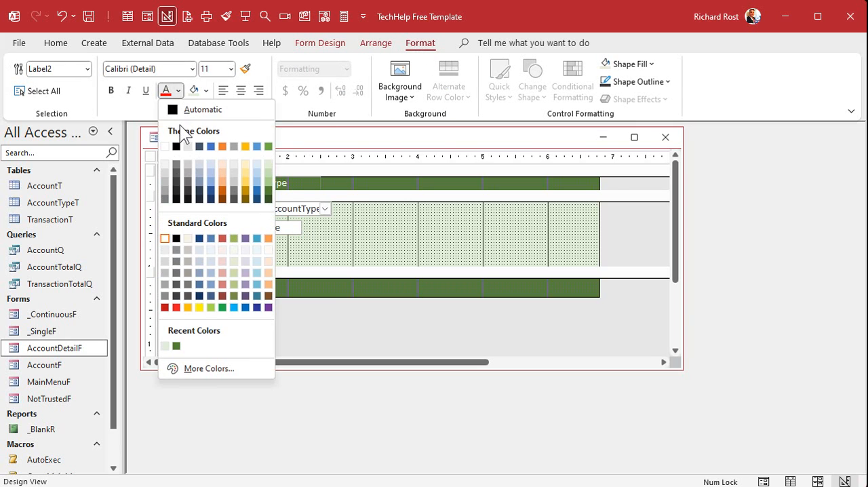
pyautogui.click(176, 238)
pyautogui.click(278, 239)
pyautogui.click(284, 228)
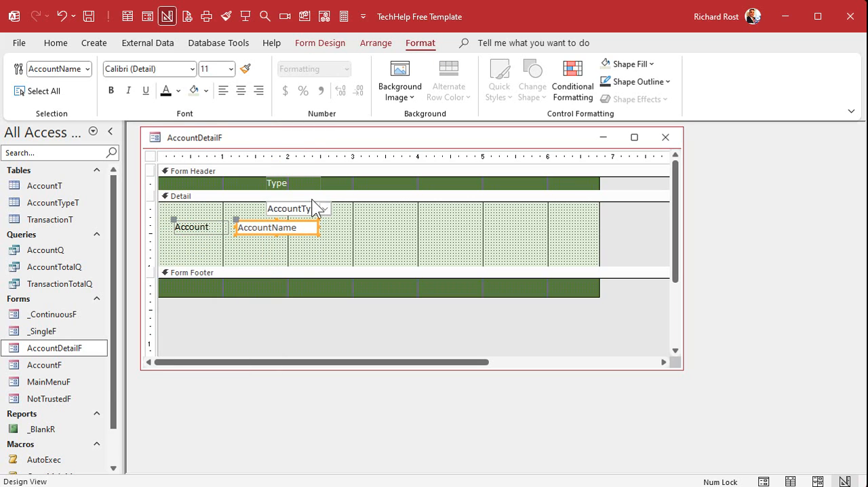
# Place the account type combo box beneath AccountName and move its Type label from the header into the Detail section
pyautogui.moveTo(296, 208); pyautogui.dragTo(268, 244)
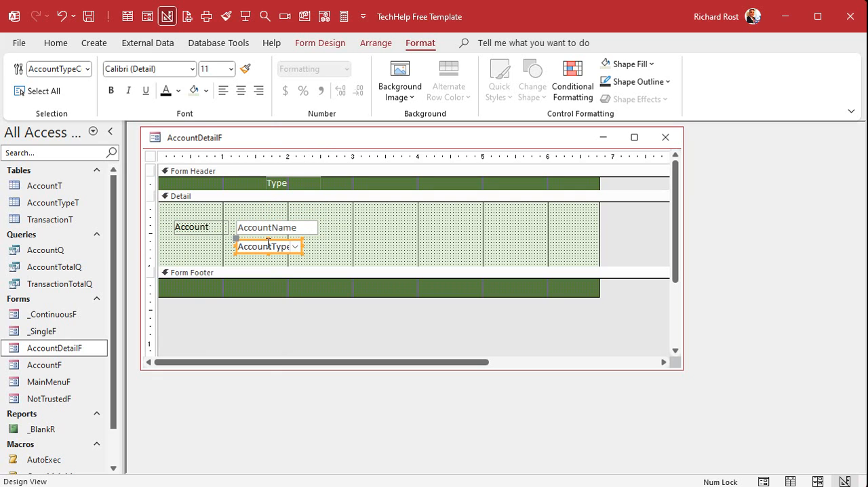
pyautogui.click(294, 182)
pyautogui.hotkey('ctrl', 'x')
pyautogui.click(285, 244)
pyautogui.hotkey('ctrl', 'v')
# Copy the Account label's formatting to the Type label and align Type directly beneath Account
pyautogui.click(216, 228)
pyautogui.click(245, 69)
pyautogui.click(199, 246)
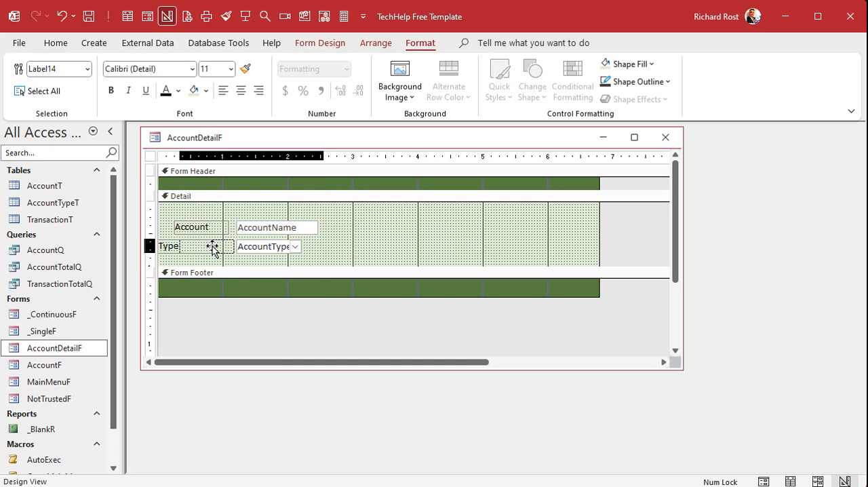
pyautogui.moveTo(209, 246); pyautogui.dragTo(237, 241)
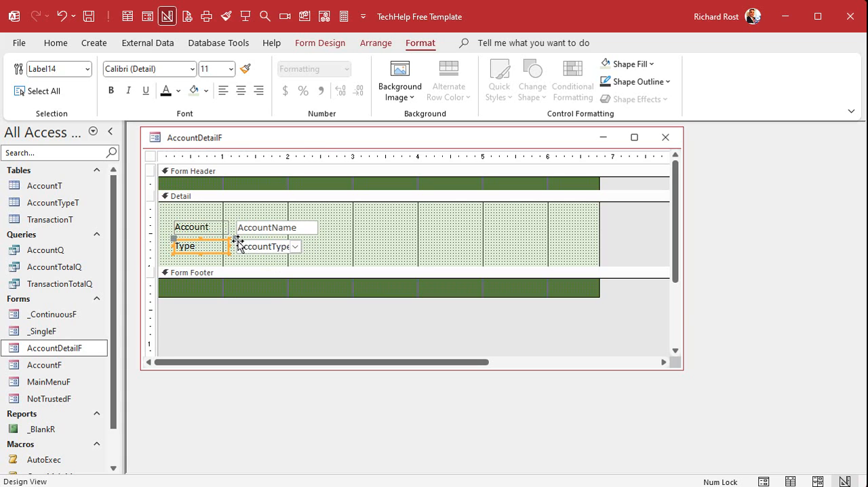
# Widen the account type combo box to match AccountName and shift all four controls toward the Detail section's upper-left corner
pyautogui.click(298, 249)
pyautogui.moveTo(299, 246); pyautogui.dragTo(201, 233)
pyautogui.click(372, 234)
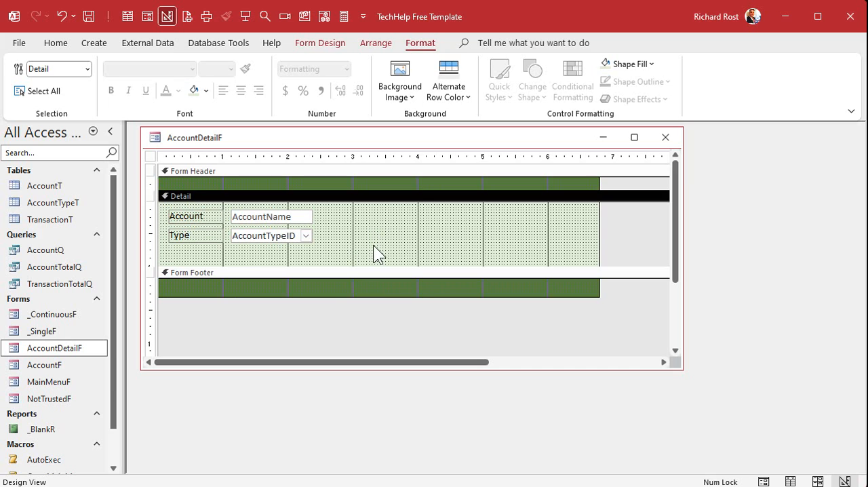
# Collapse the Form Header and Form Footer sections and lengthen the Detail section to about 1.375 inches
pyautogui.moveTo(414, 190); pyautogui.dragTo(414, 175)
pyautogui.moveTo(407, 284)
pyautogui.mouseDown()
pyautogui.moveTo(407, 261)
pyautogui.moveTo(408, 276)
pyautogui.mouseUp()
pyautogui.click(411, 233)
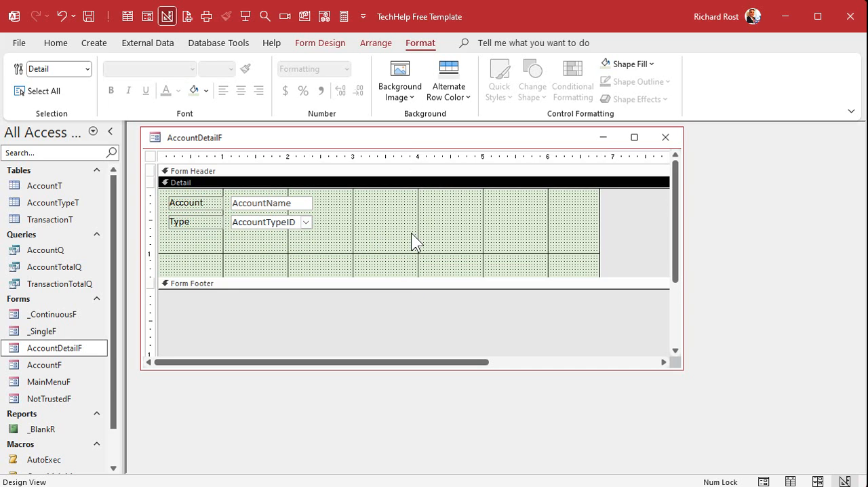
# Set AccountDetailF's Record Source to the AccountT table
pyautogui.doubleClick(149, 156)
pyautogui.click(783, 214)
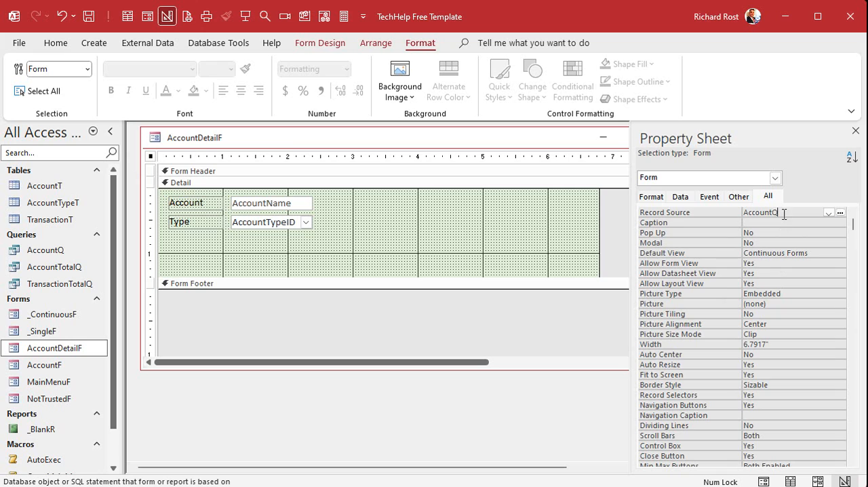
pyautogui.press('Return')
pyautogui.click(536, 181)
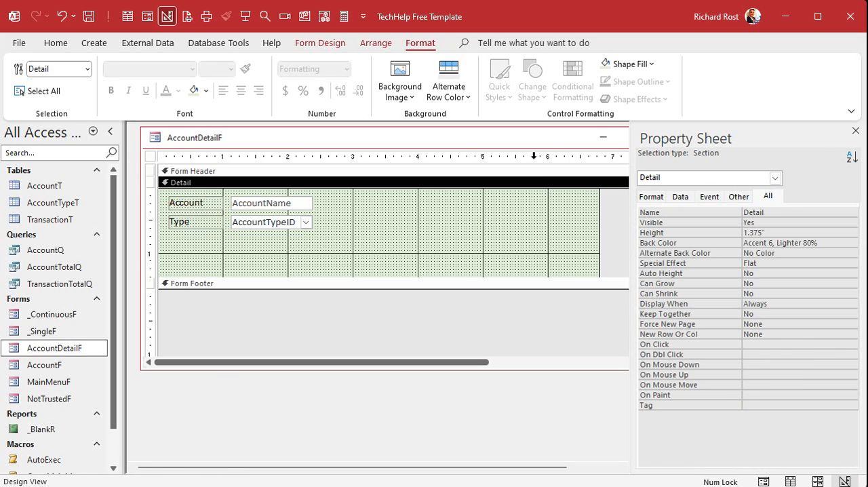
pyautogui.click(855, 130)
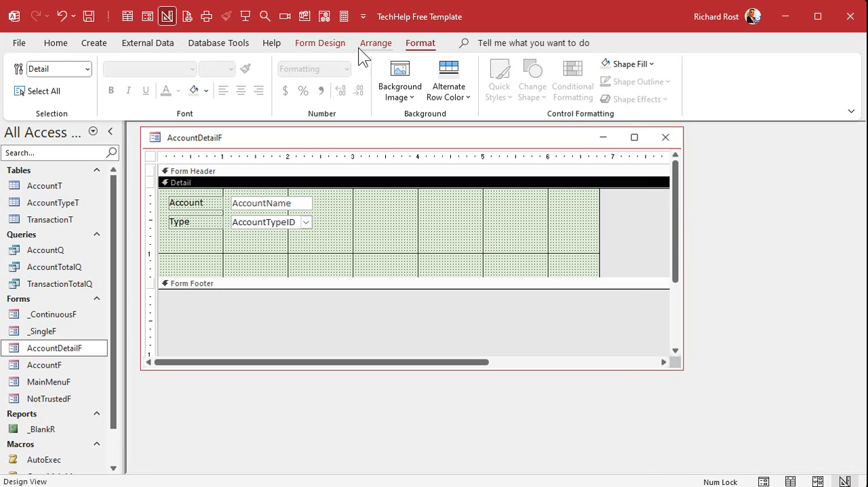
# Add the existing fields AccountNumber, RoutingNumber and Notes to the Detail section below the account type combo box
pyautogui.click(332, 46)
pyautogui.click(591, 92)
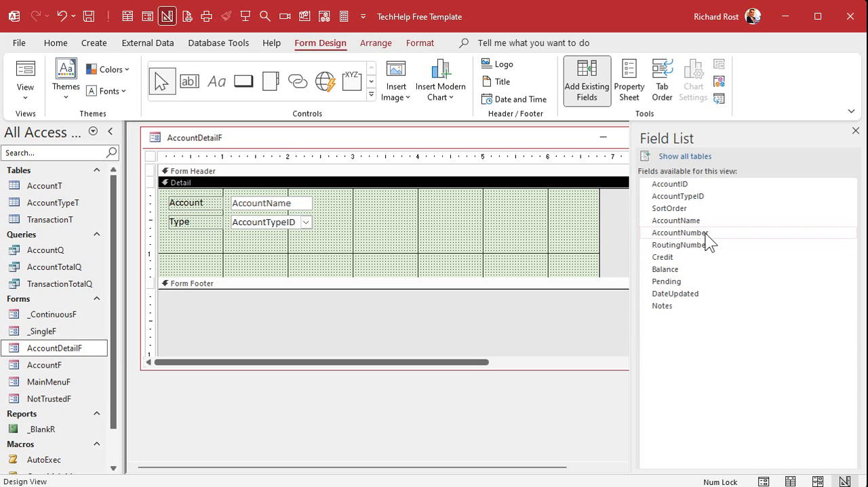
pyautogui.click(707, 233)
pyautogui.keyDown('ctrl'); pyautogui.click(708, 245); pyautogui.keyUp('ctrl')
pyautogui.keyDown('ctrl'); pyautogui.click(696, 306); pyautogui.keyUp('ctrl')
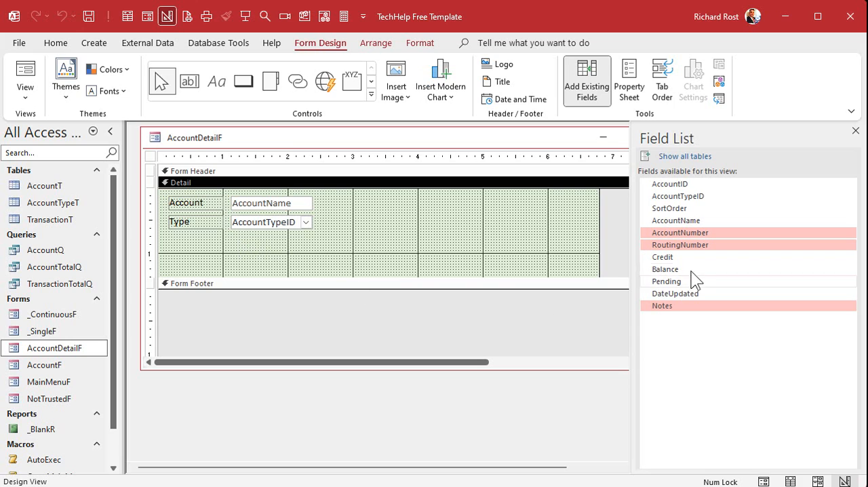
pyautogui.moveTo(691, 252); pyautogui.dragTo(246, 244)
# Remove the Notes label and place the Notes field right of AccountName, enlarged to about 3 by 0.7 inches
pyautogui.click(356, 245)
pyautogui.moveTo(354, 296); pyautogui.dragTo(425, 218)
pyautogui.click(324, 211)
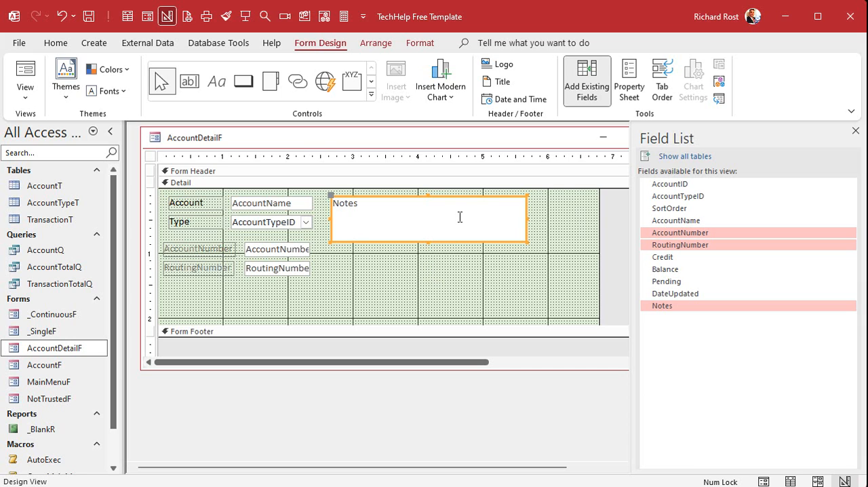
# Copy the AccountName field's formatting to the AccountNumber and RoutingNumber fields and their labels with Format Painter
pyautogui.click(445, 287)
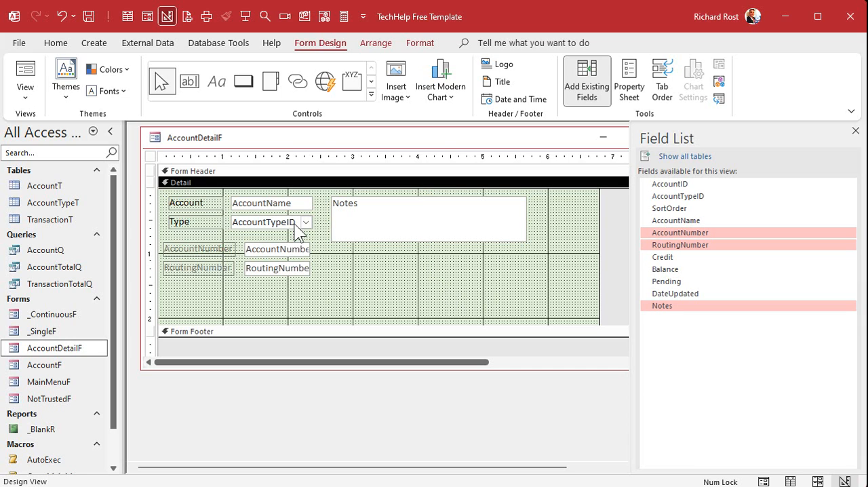
pyautogui.click(285, 202)
pyautogui.click(422, 43)
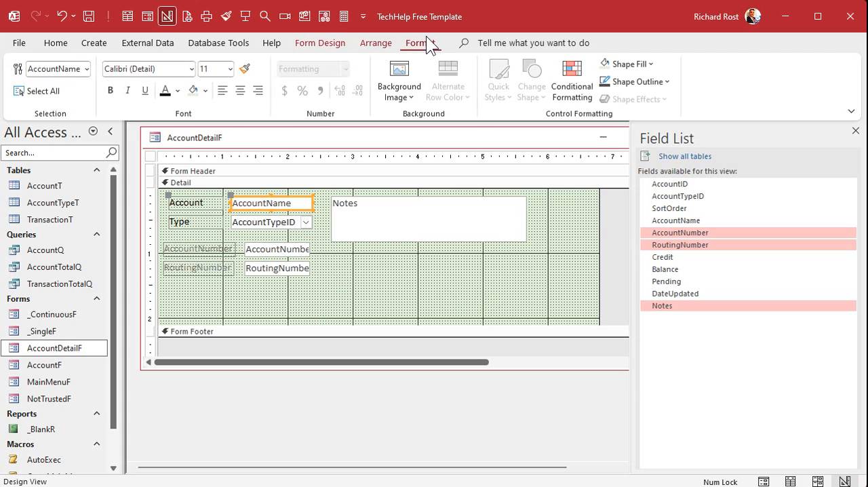
pyautogui.doubleClick(245, 69)
pyautogui.click(297, 250)
pyautogui.click(300, 268)
pyautogui.click(246, 69)
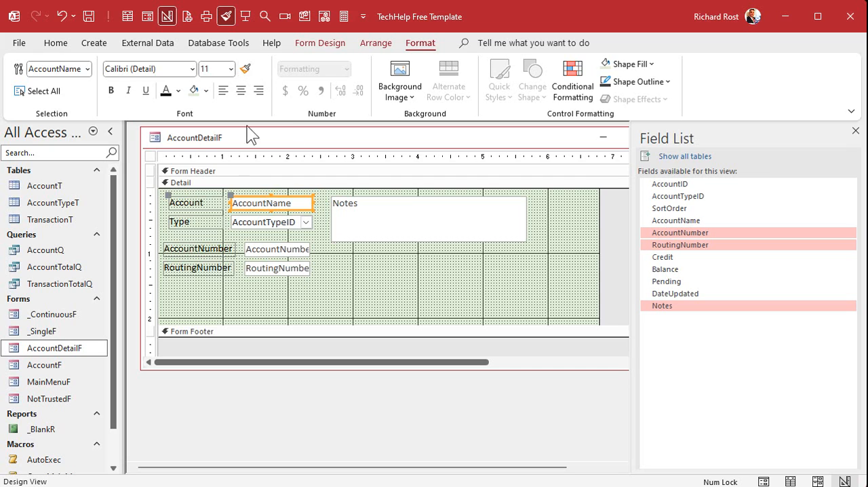
# Change the AccountNumber label's caption to Acct No and the RoutingNumber label's caption to Routing
pyautogui.click(174, 249)
pyautogui.doubleClick(179, 248)
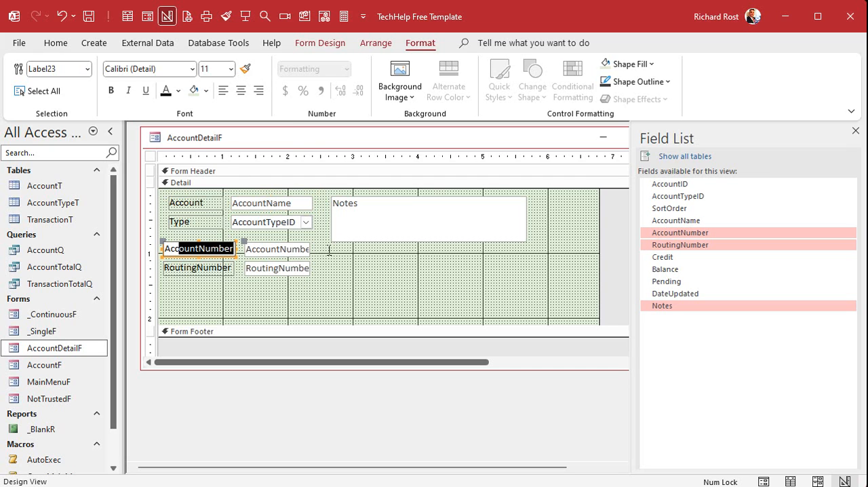
pyautogui.write('Acct No')
pyautogui.press('Return')
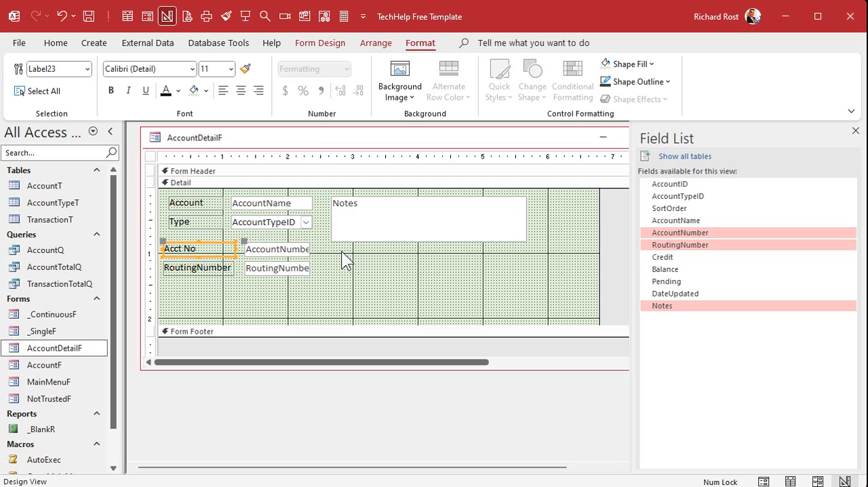
pyautogui.click(193, 268)
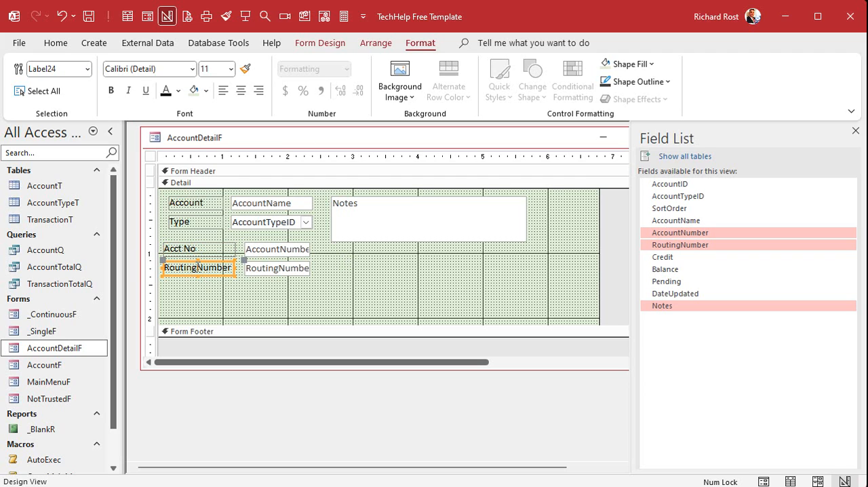
pyautogui.moveTo(197, 266); pyautogui.dragTo(368, 269)
pyautogui.press('Delete')
pyautogui.press('Return')
# Move the Acct No and Routing rows directly below Type and resize their labels and fields to align with the rows above
pyautogui.moveTo(223, 249); pyautogui.dragTo(217, 282)
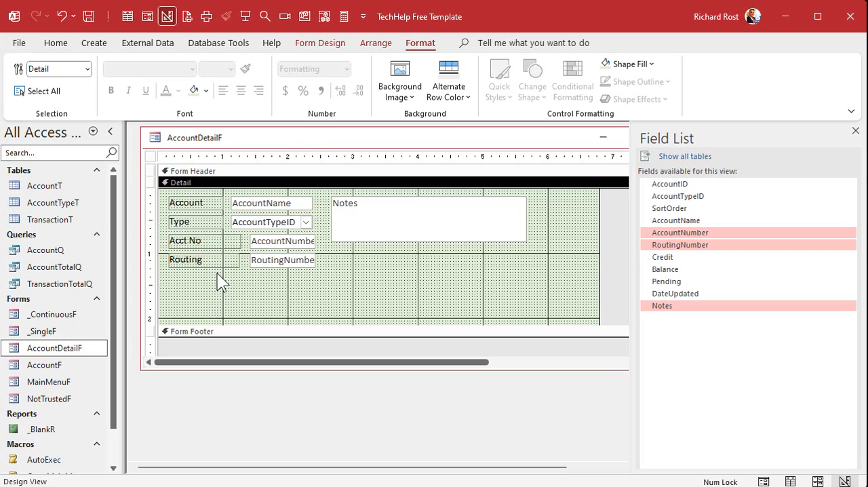
pyautogui.click(234, 241)
pyautogui.moveTo(240, 241)
pyautogui.mouseDown()
pyautogui.moveTo(221, 240)
pyautogui.moveTo(223, 259)
pyautogui.moveTo(242, 239)
pyautogui.moveTo(229, 235)
pyautogui.moveTo(238, 255)
pyautogui.moveTo(230, 255)
pyautogui.mouseUp()
pyautogui.click(214, 265)
pyautogui.click(257, 240)
pyautogui.click(268, 261)
pyautogui.moveTo(278, 279); pyautogui.dragTo(309, 241)
# Extend the Notes box down to the bottom of the Routing row and trim the Detail section to about 5.875 by 1.35 inches
pyautogui.click(401, 239)
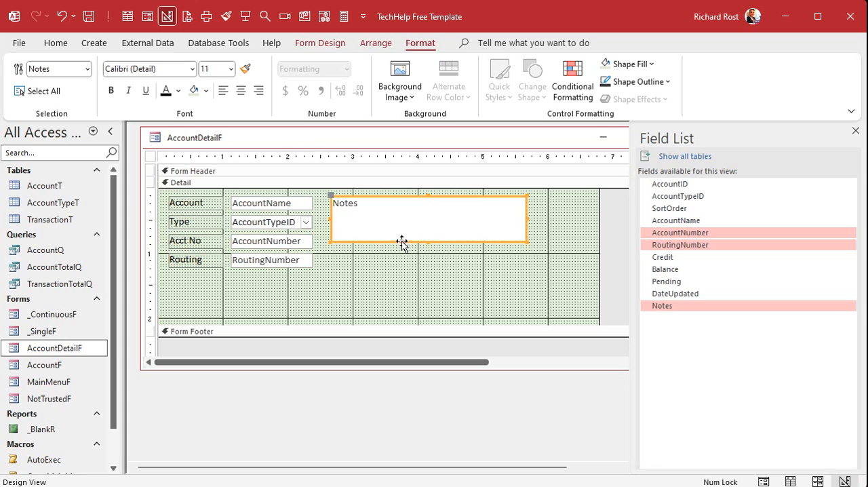
pyautogui.moveTo(428, 241); pyautogui.dragTo(419, 269)
pyautogui.click(403, 320)
pyautogui.moveTo(402, 323); pyautogui.dragTo(403, 281)
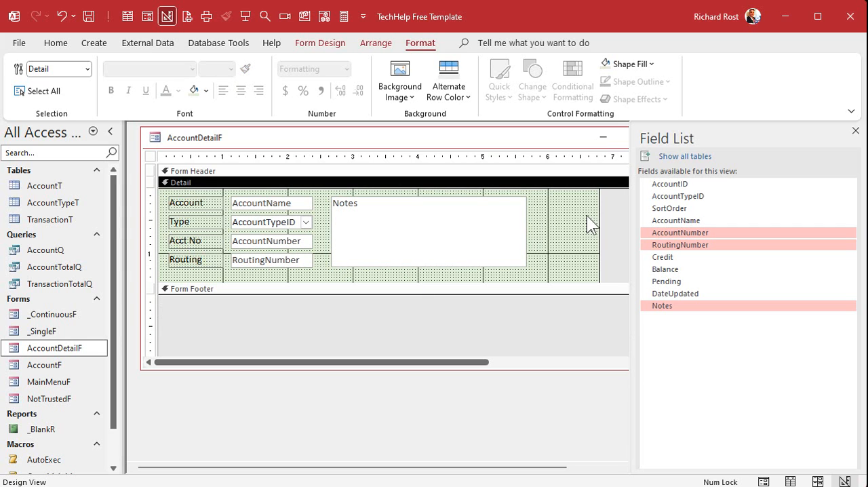
pyautogui.moveTo(599, 213); pyautogui.dragTo(540, 217)
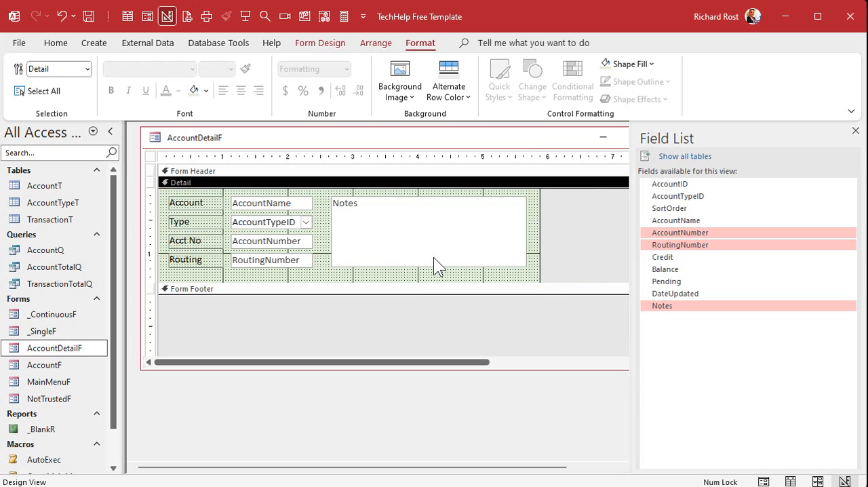
pyautogui.moveTo(405, 280); pyautogui.dragTo(404, 276)
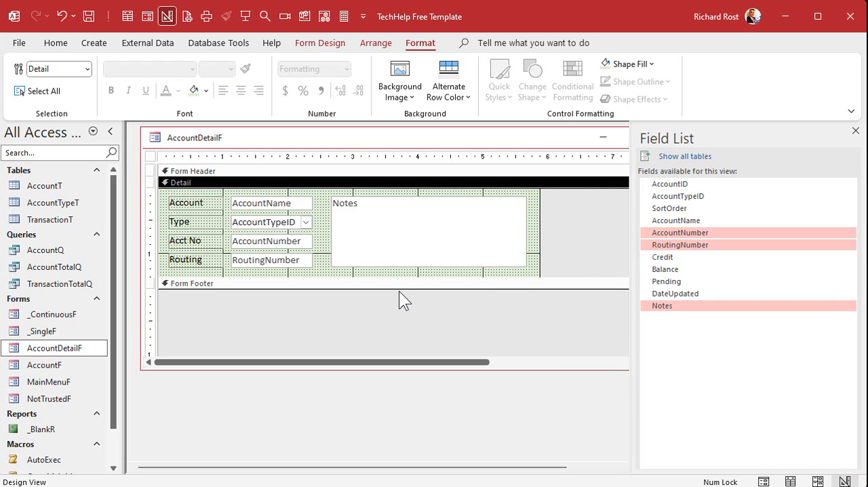
pyautogui.click(855, 131)
# Fill the Notes box with a custom pale yellow, #FCFBC9
pyautogui.moveTo(320, 197); pyautogui.dragTo(255, 283)
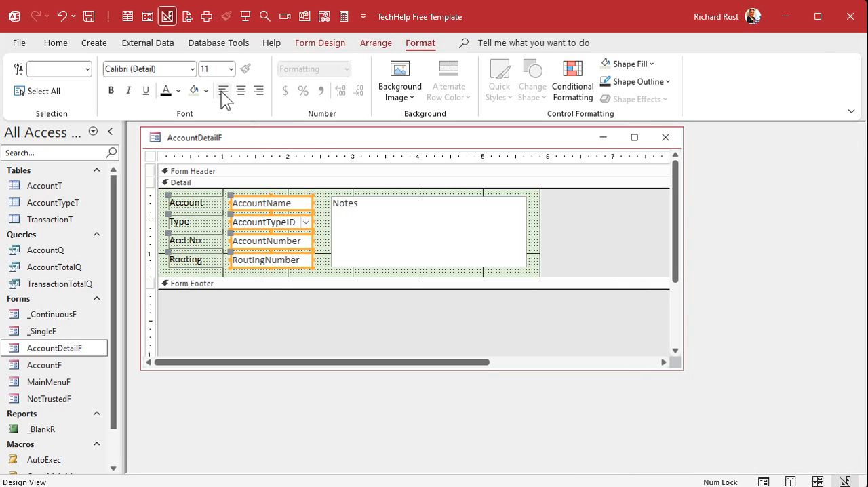
pyautogui.click(395, 229)
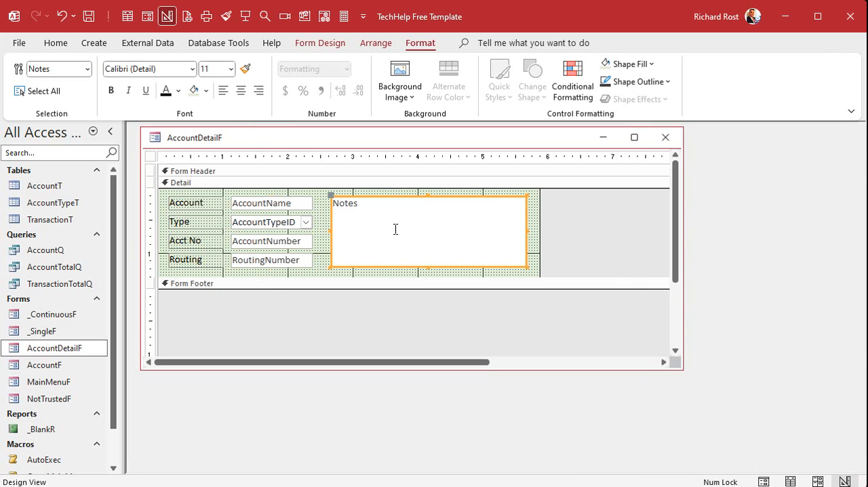
pyautogui.click(207, 91)
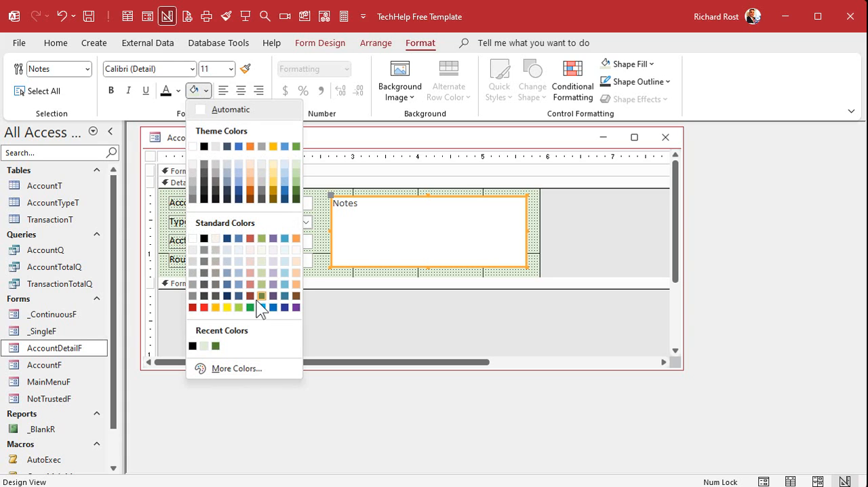
pyautogui.click(227, 307)
pyautogui.click(207, 91)
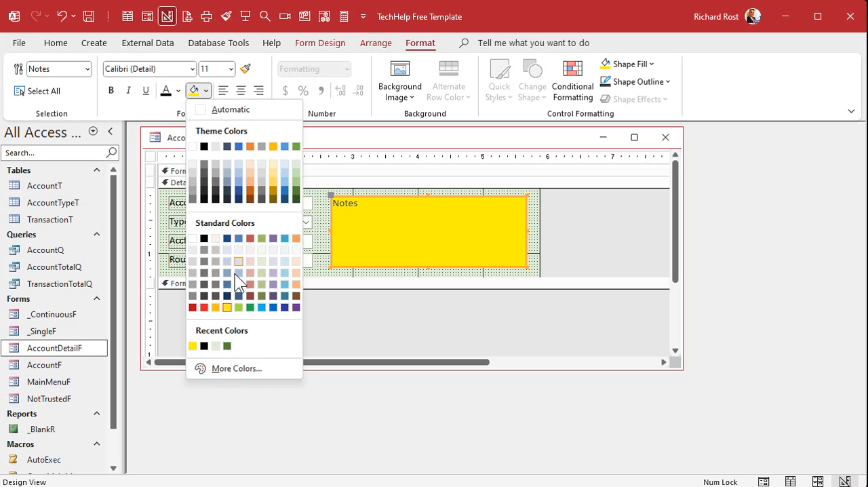
pyautogui.click(237, 368)
pyautogui.click(352, 185)
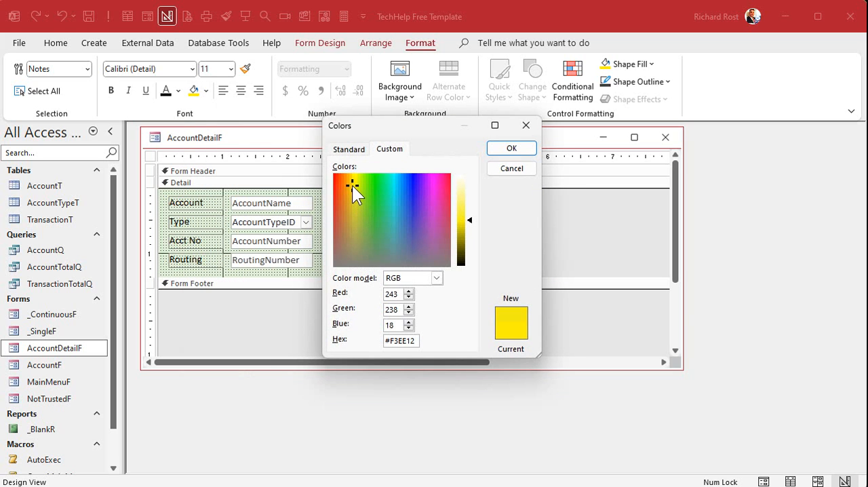
pyautogui.moveTo(467, 213); pyautogui.dragTo(461, 185)
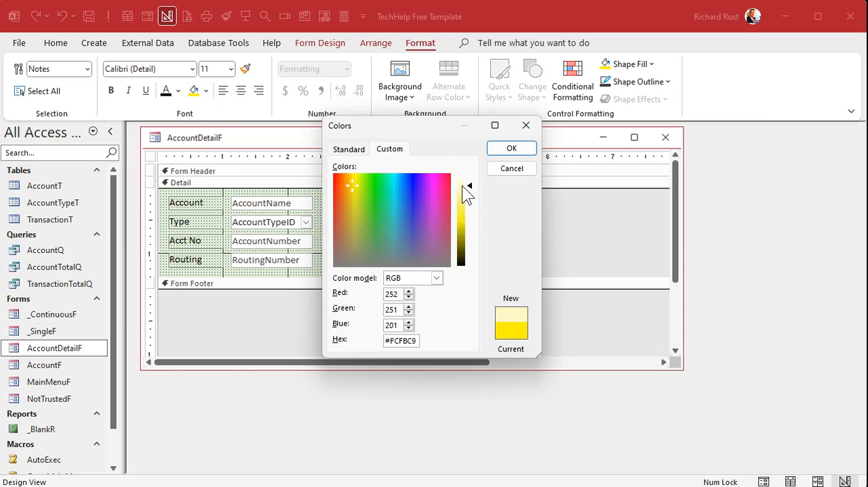
pyautogui.click(500, 152)
pyautogui.click(559, 229)
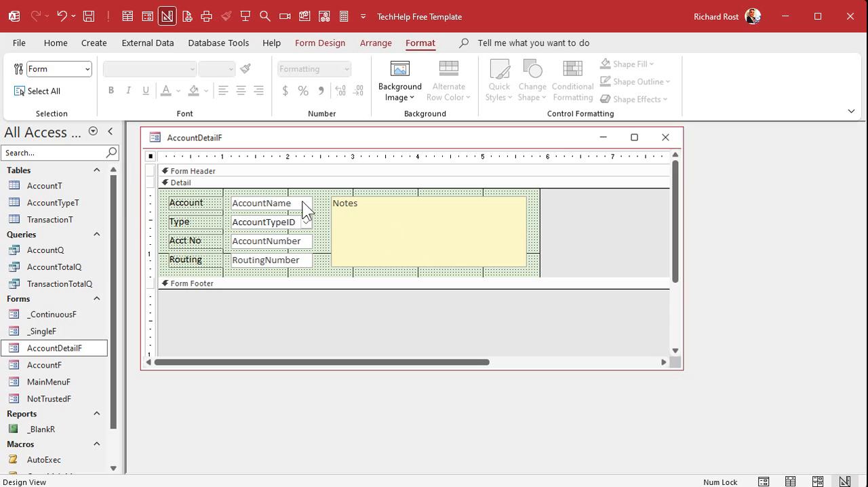
# Change the Detail section's background to a slightly darker light olive green from the standard colors
pyautogui.click(297, 183)
pyautogui.click(205, 90)
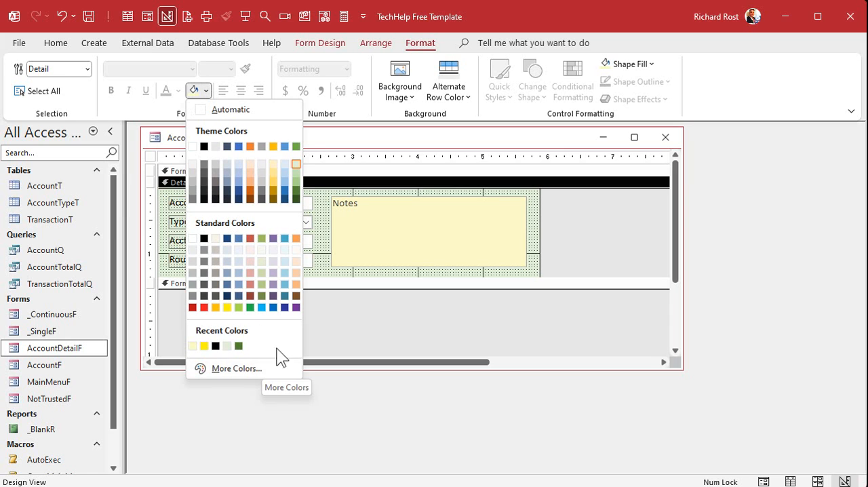
pyautogui.click(266, 274)
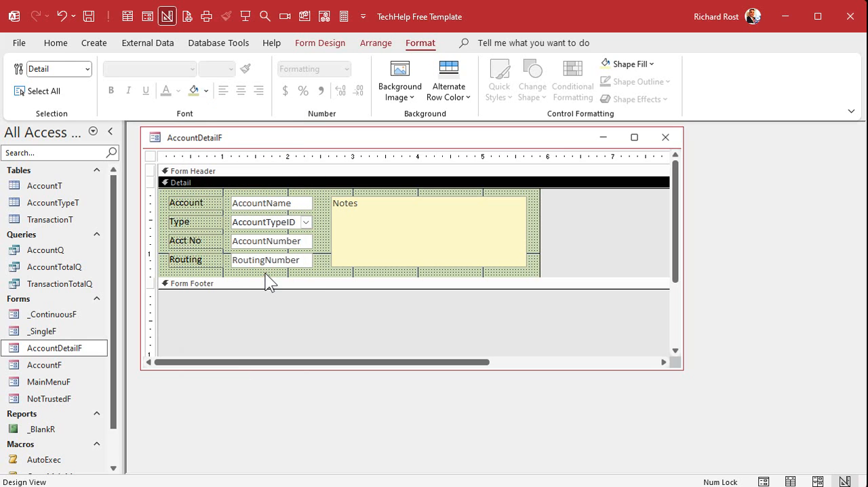
pyautogui.click(286, 337)
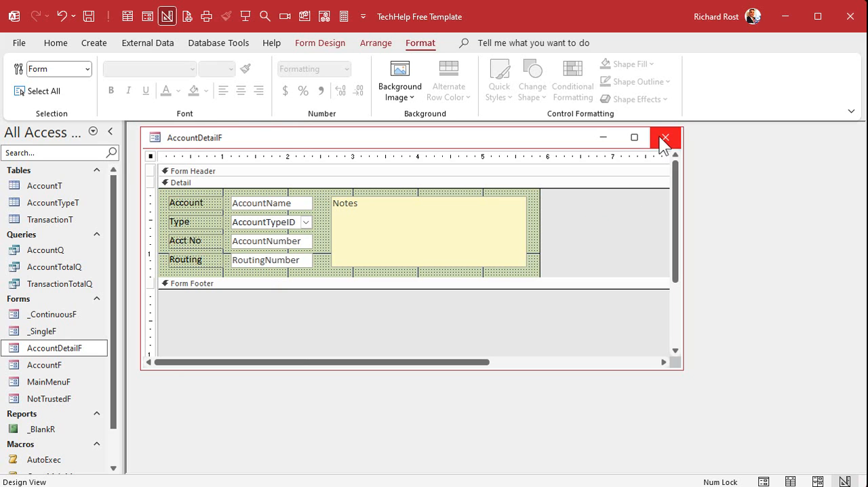
# Set AccountDetailF's Modal to Yes, Scroll Bars to Neither, and Navigation Buttons and Record Selectors to No, and close the form
pyautogui.doubleClick(151, 156)
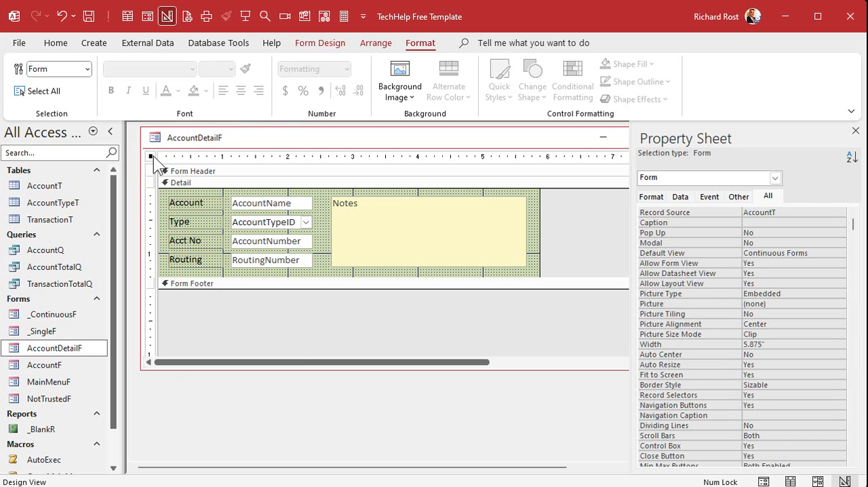
pyautogui.click(769, 242)
pyautogui.doubleClick(769, 242)
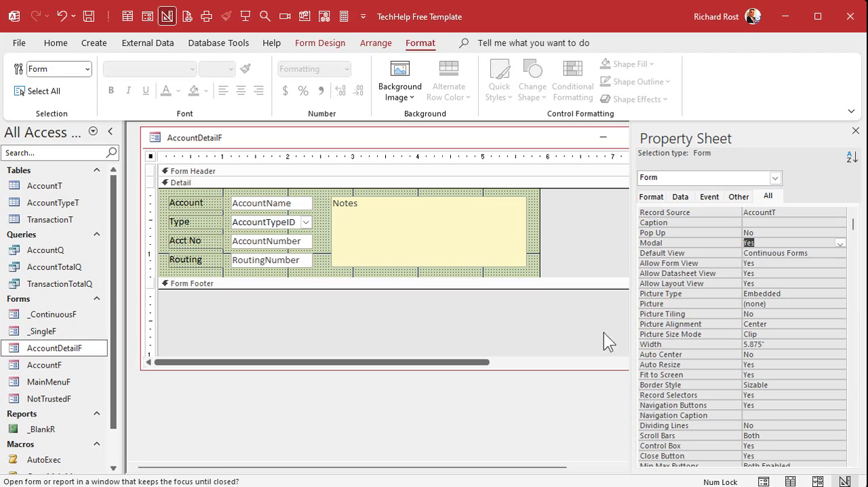
pyautogui.doubleClick(798, 436)
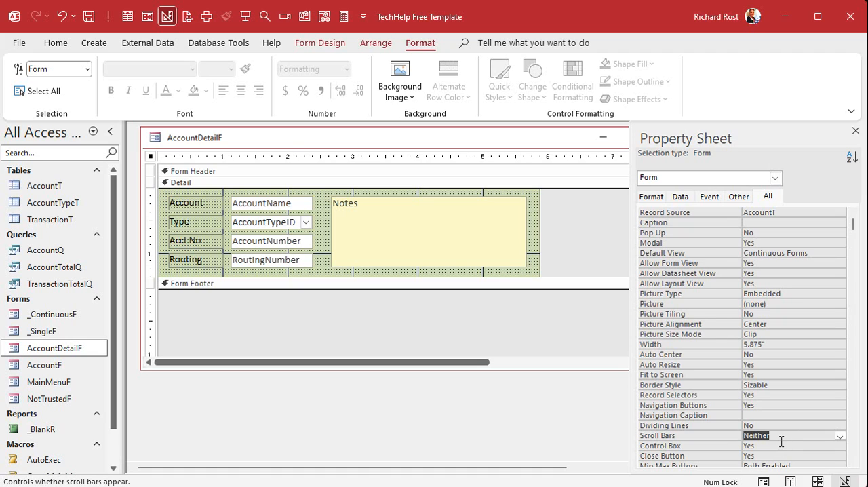
pyautogui.doubleClick(766, 405)
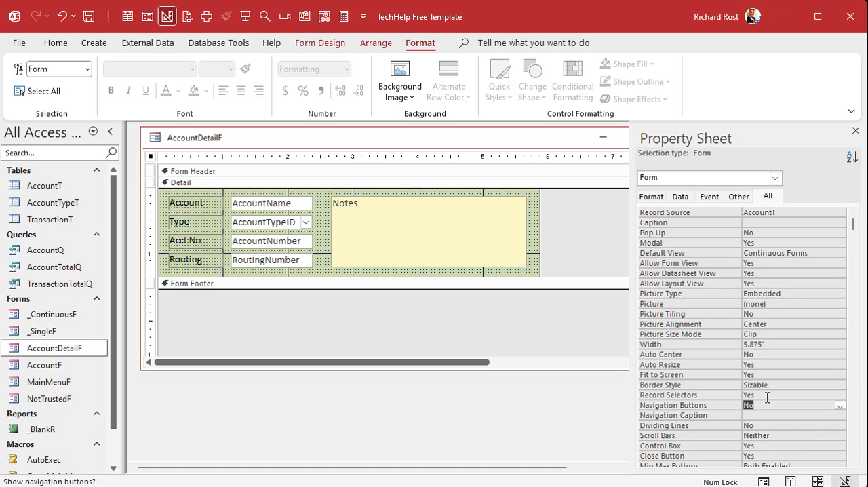
pyautogui.doubleClick(767, 395)
pyautogui.click(772, 384)
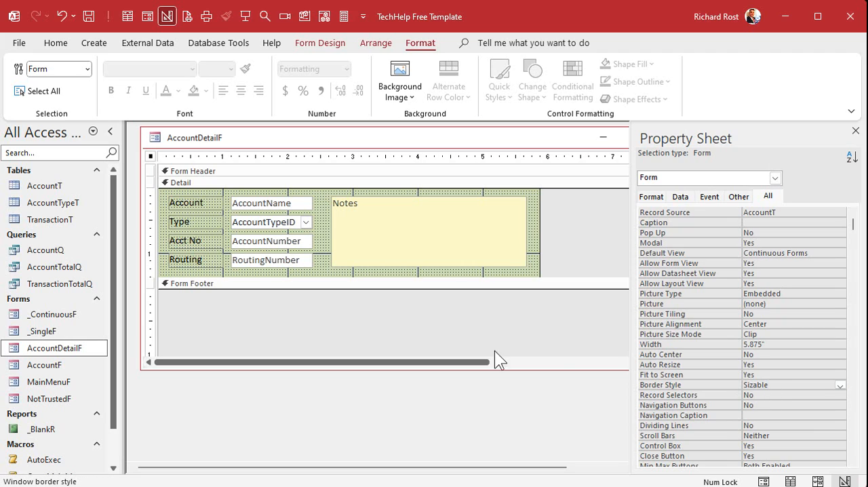
pyautogui.click(855, 131)
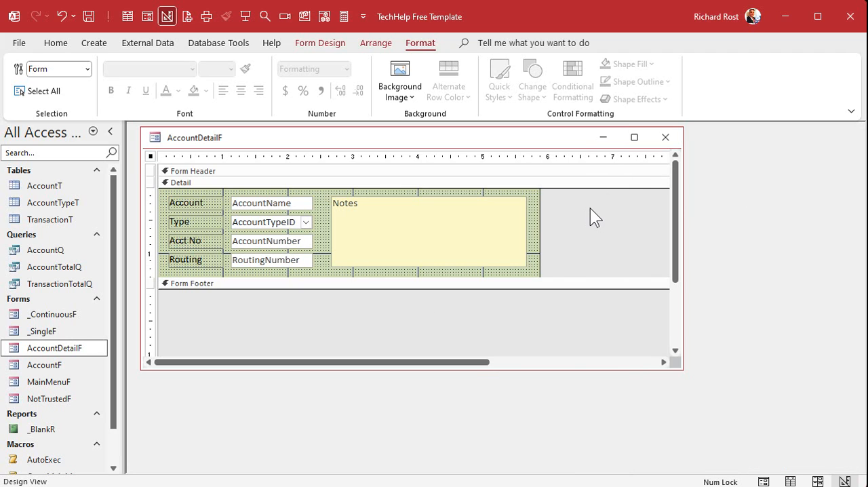
pyautogui.click(664, 139)
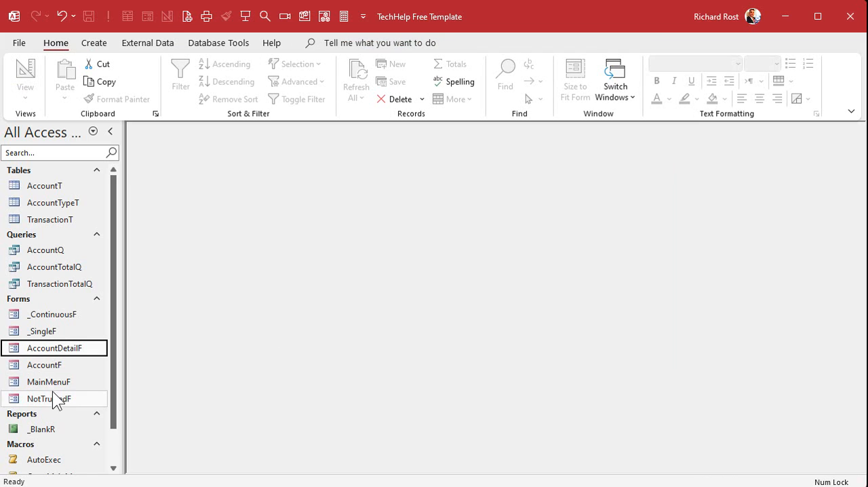
# Open AccountF in Design View and set its Allow Additions and Allow Deletions properties to No
pyautogui.doubleClick(51, 366)
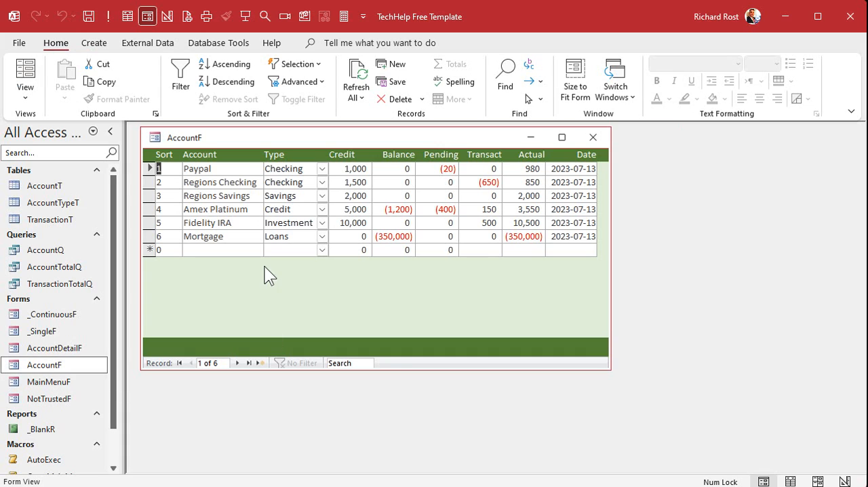
pyautogui.rightClick(355, 136)
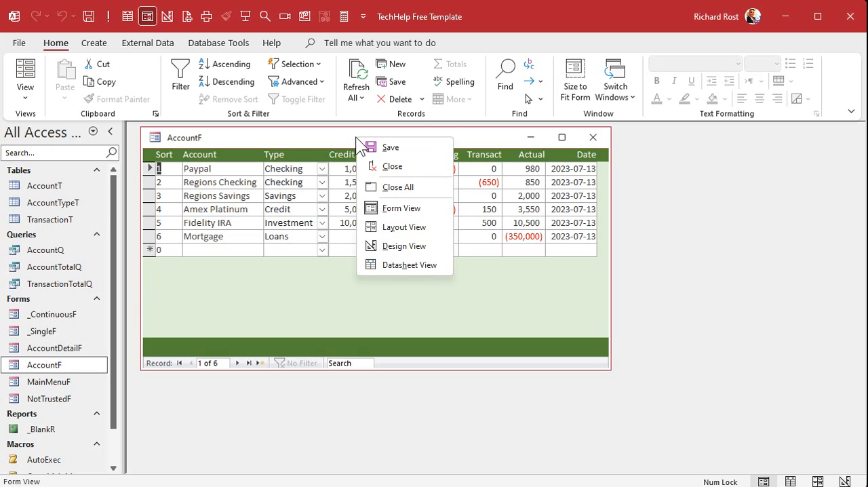
pyautogui.click(426, 245)
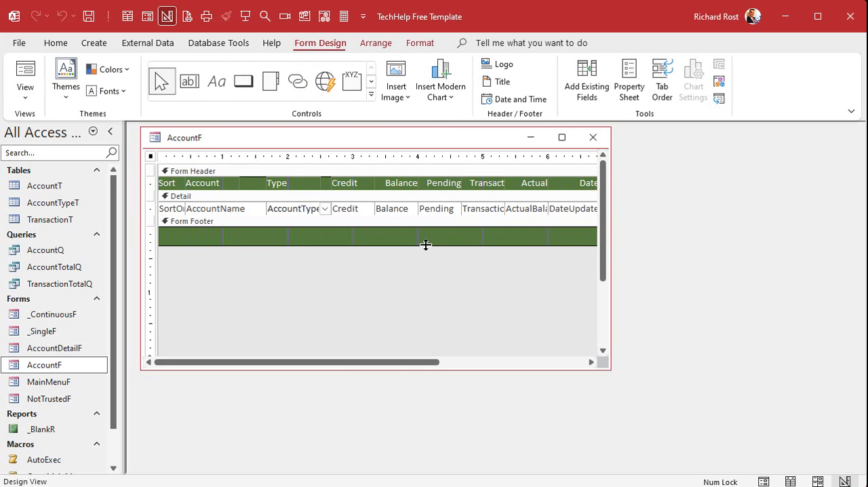
pyautogui.doubleClick(151, 157)
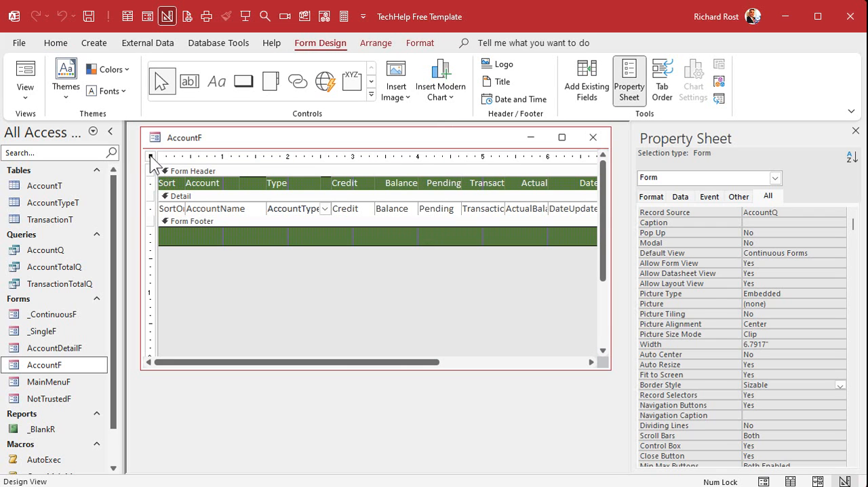
pyautogui.click(680, 196)
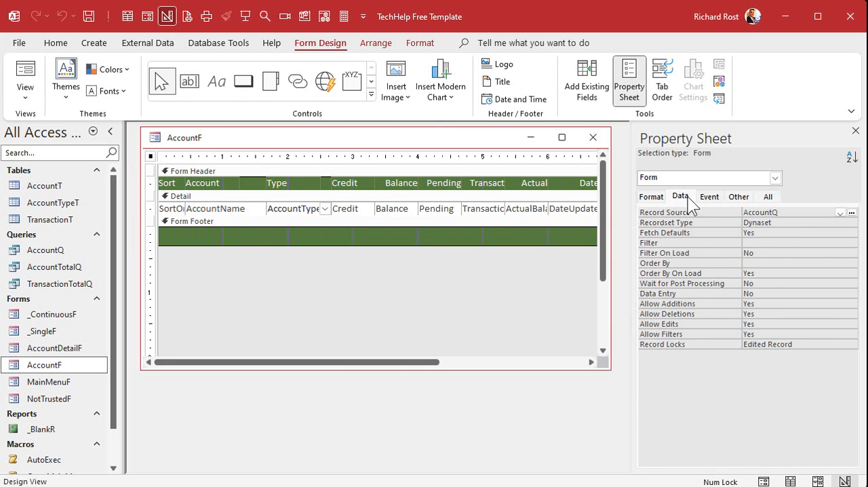
pyautogui.doubleClick(771, 309)
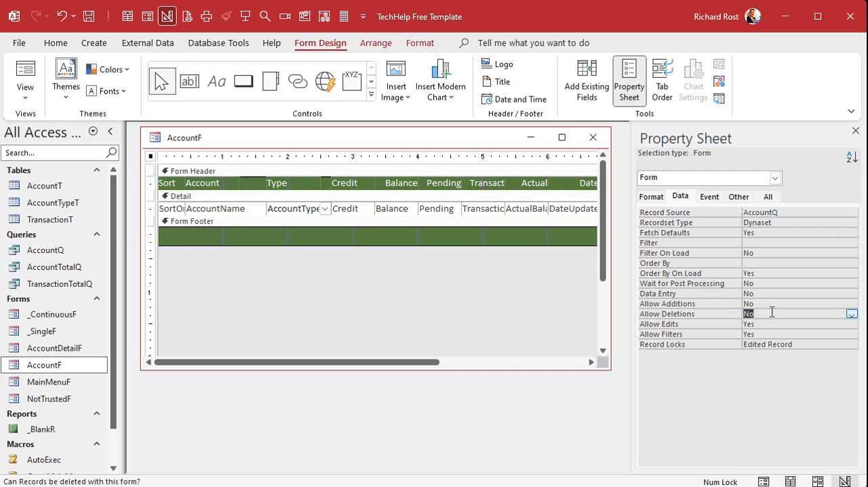
pyautogui.click(855, 130)
pyautogui.click(431, 236)
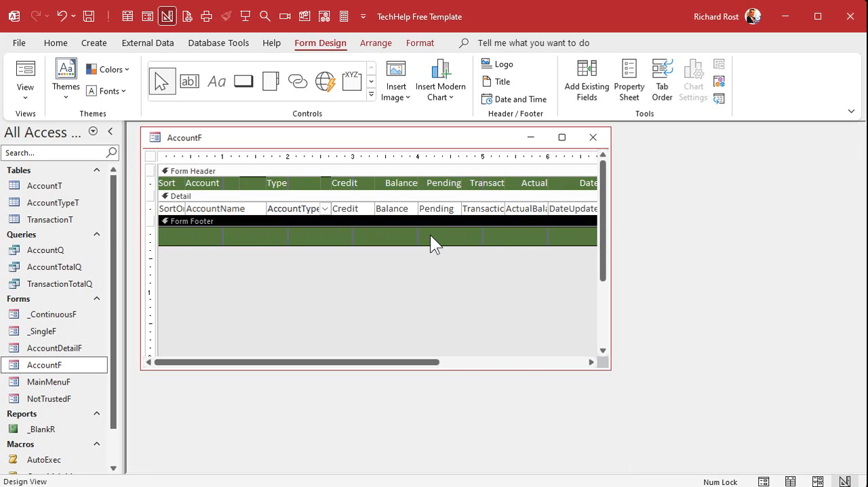
# Reopen AccountF in Form View and try to delete the Regions Savings record
pyautogui.click(594, 135)
pyautogui.doubleClick(48, 366)
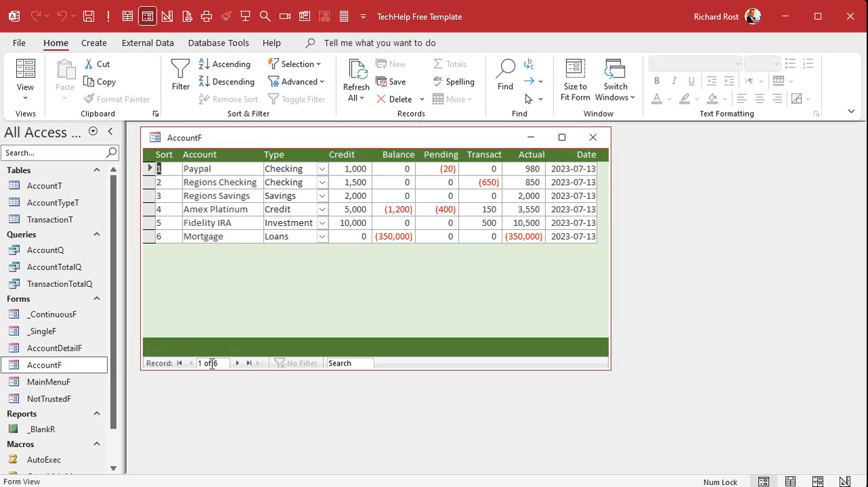
pyautogui.click(153, 195)
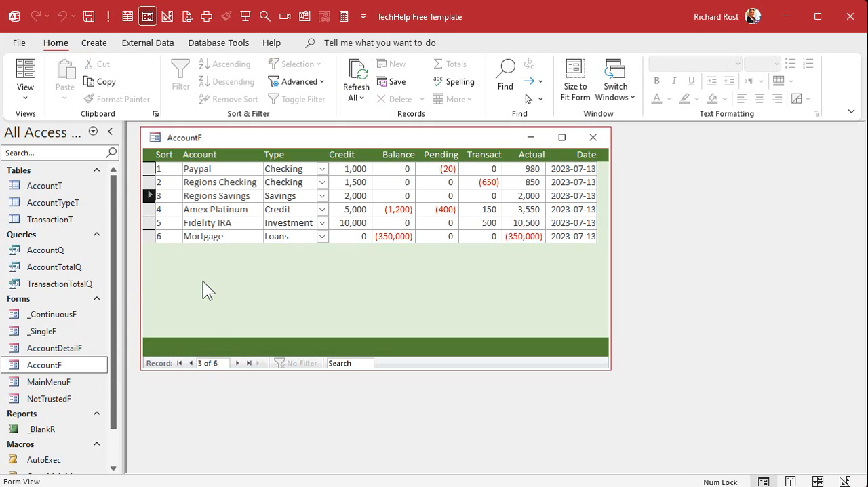
pyautogui.press('Delete')
# Set the Regions Savings credit to 1,800, save the record and refresh the AccountF form
pyautogui.click(344, 195)
pyautogui.write('1800')
pyautogui.press('Tab')
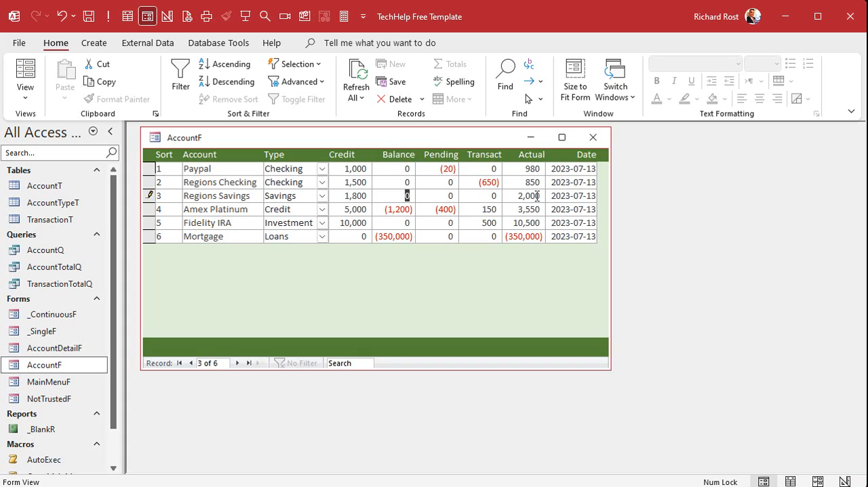
pyautogui.click(349, 209)
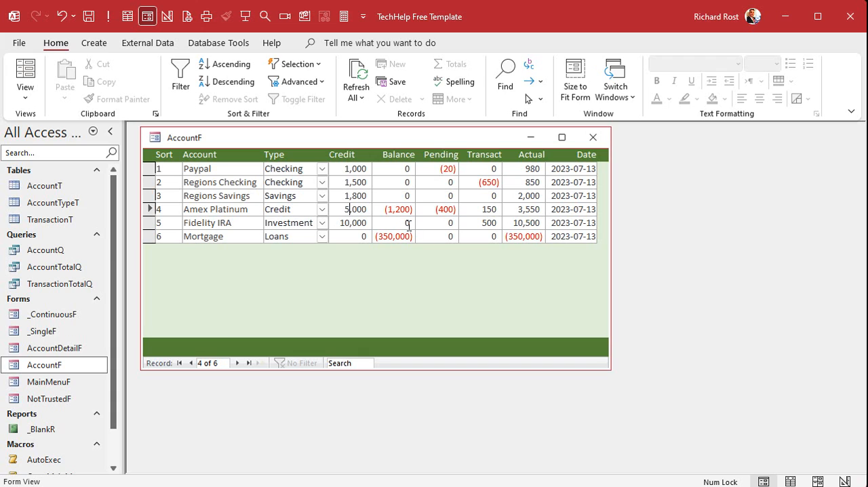
pyautogui.press('F5')
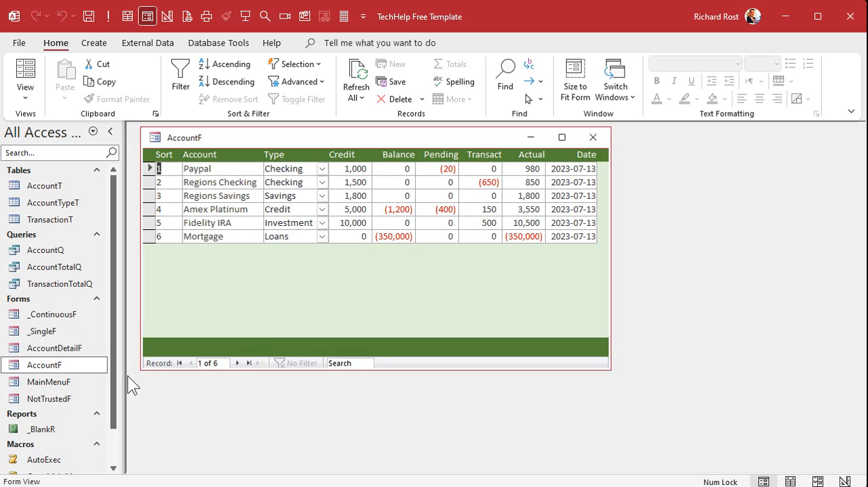
# Open AccountDetailF in Design View, set its Default View to Single Form, and close the form
pyautogui.doubleClick(58, 348)
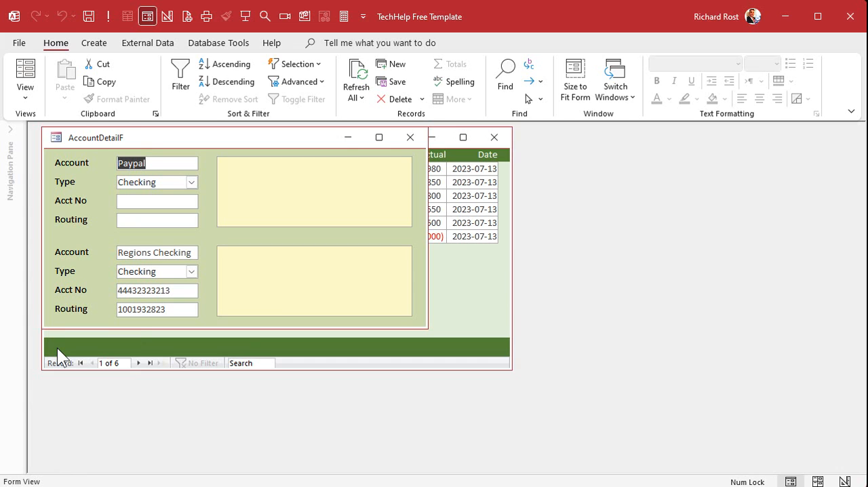
pyautogui.rightClick(294, 136)
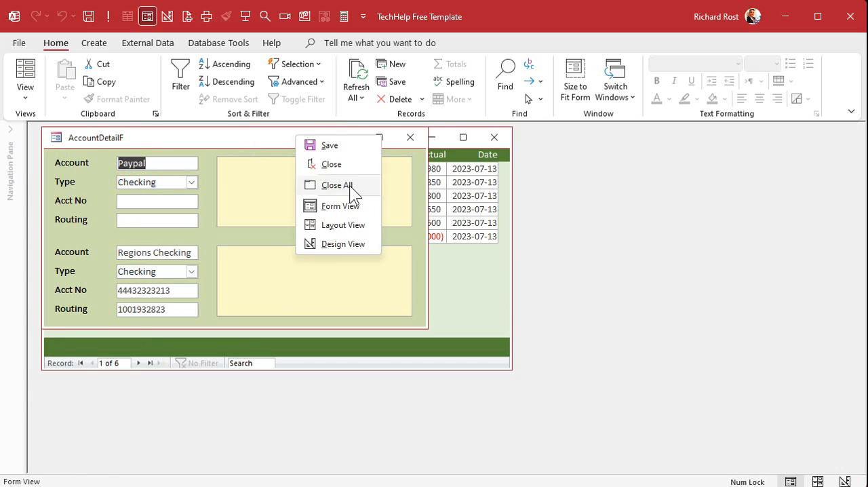
pyautogui.click(340, 225)
pyautogui.rightClick(357, 137)
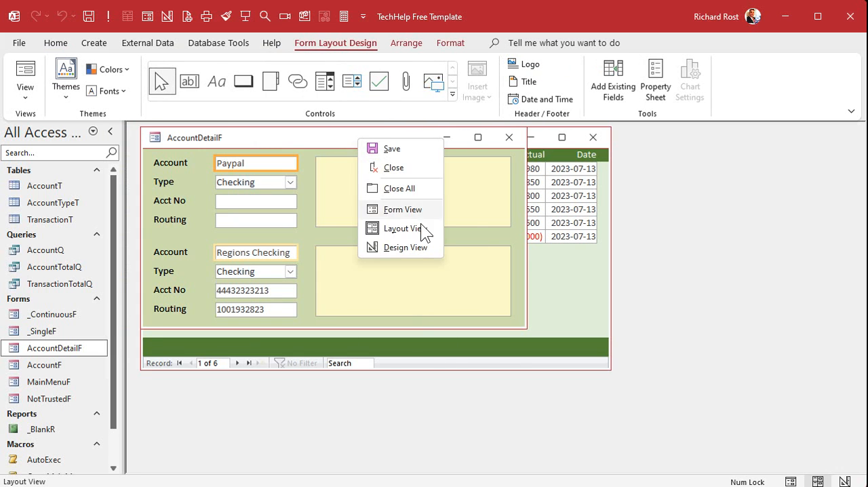
pyautogui.click(405, 247)
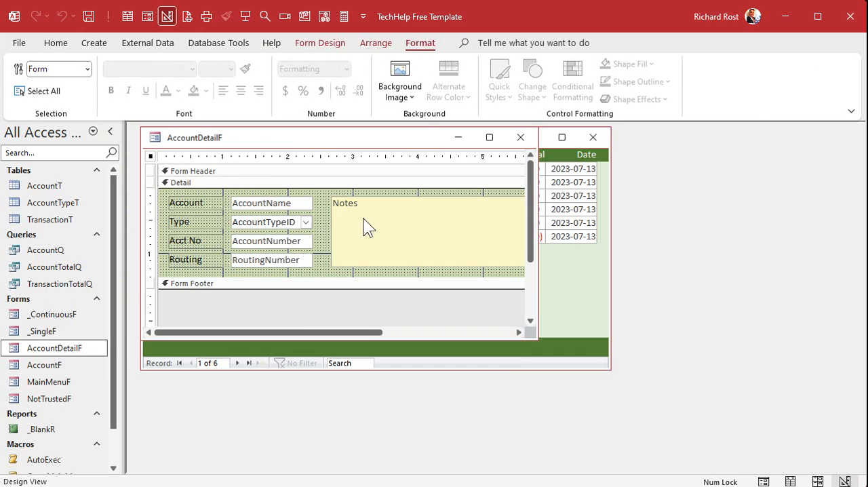
pyautogui.doubleClick(150, 156)
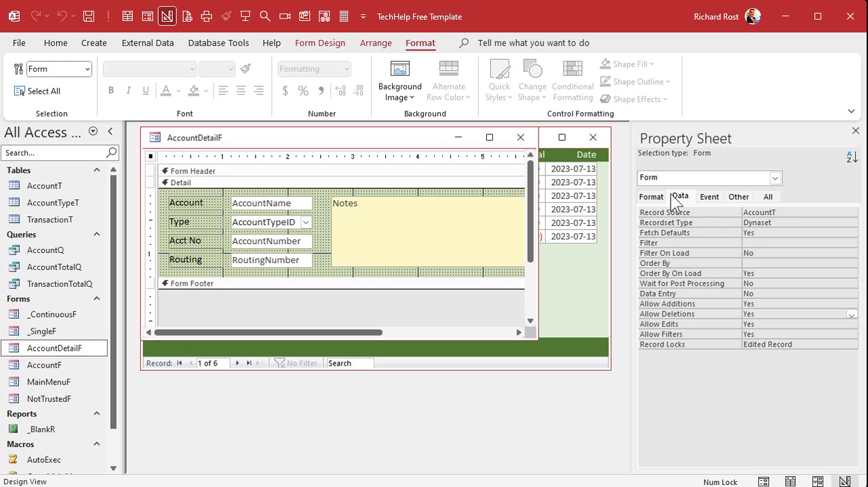
pyautogui.doubleClick(821, 224)
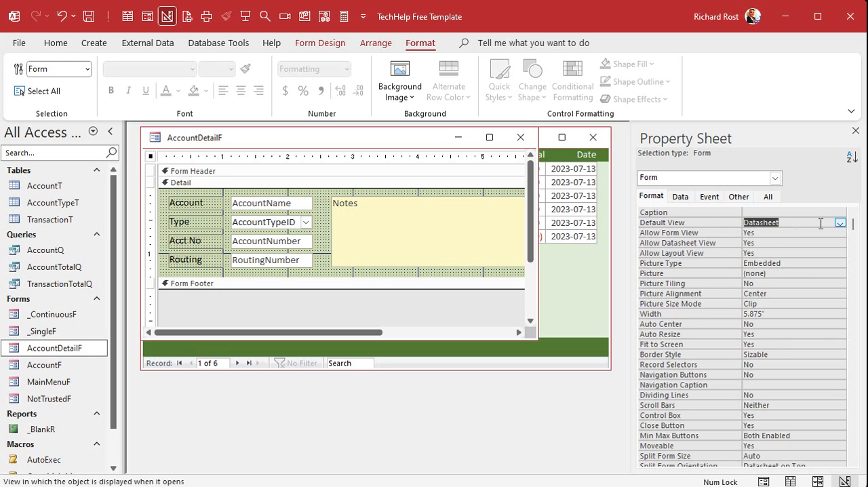
pyautogui.click(838, 222)
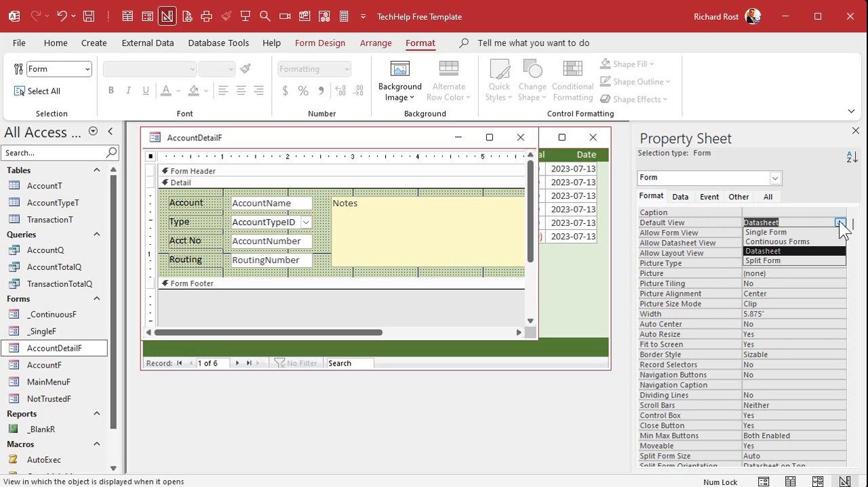
pyautogui.click(780, 233)
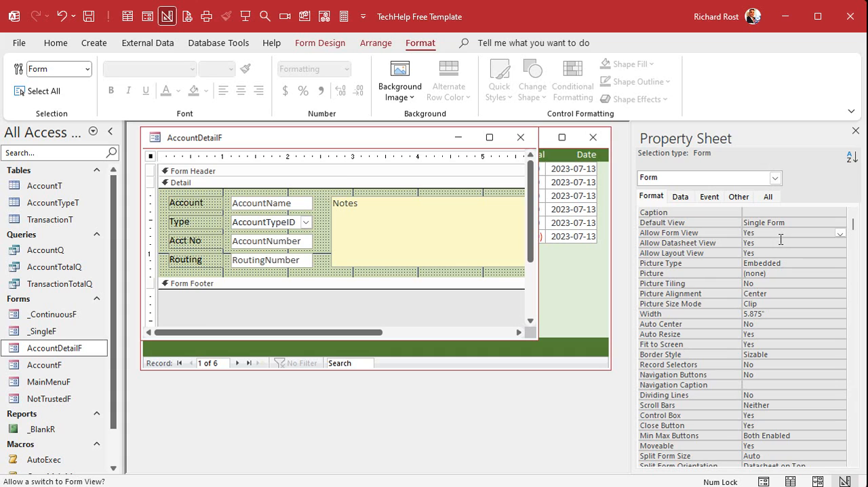
pyautogui.click(520, 138)
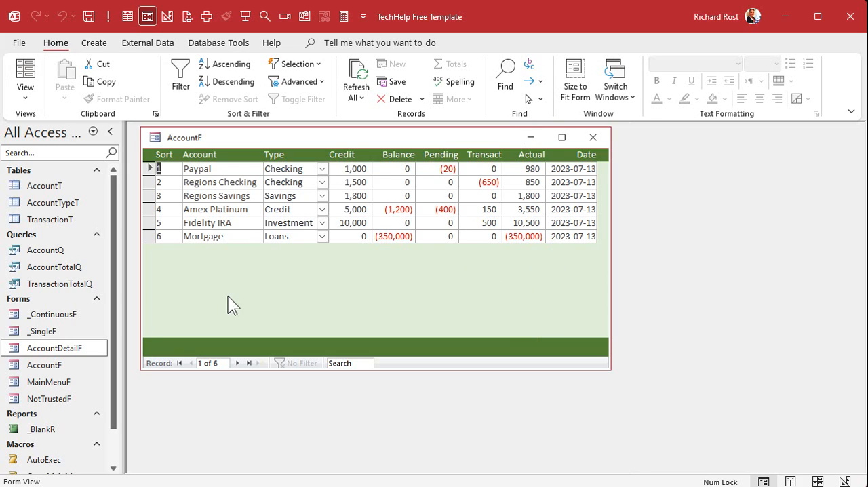
# Check AccountDetailF as a single form, close it, and visit the Regions Checking and Fidelity IRA records in AccountF
pyautogui.doubleClick(57, 348)
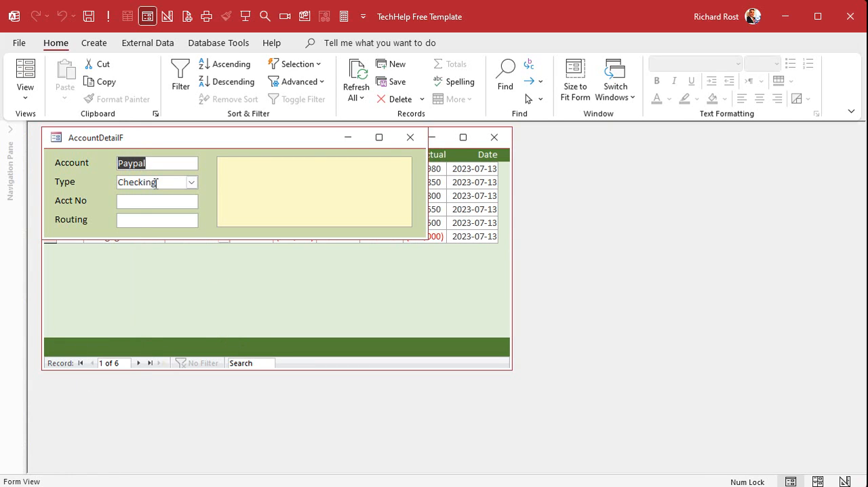
pyautogui.click(409, 137)
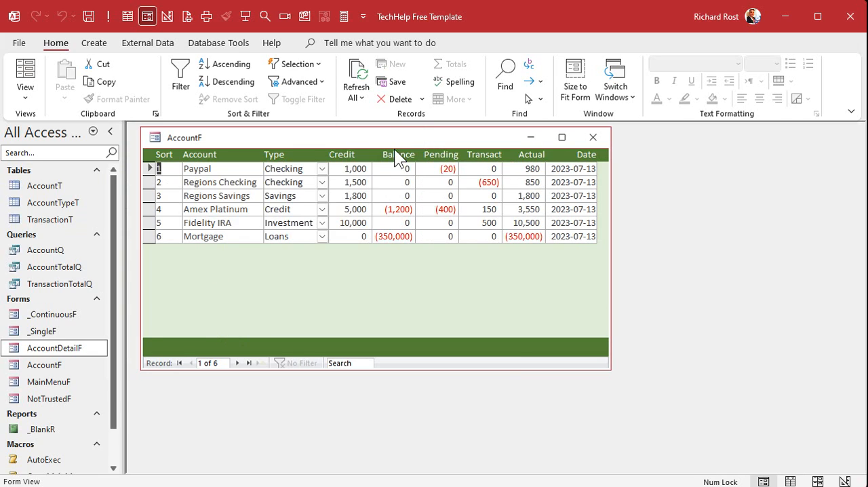
pyautogui.click(214, 181)
pyautogui.click(226, 222)
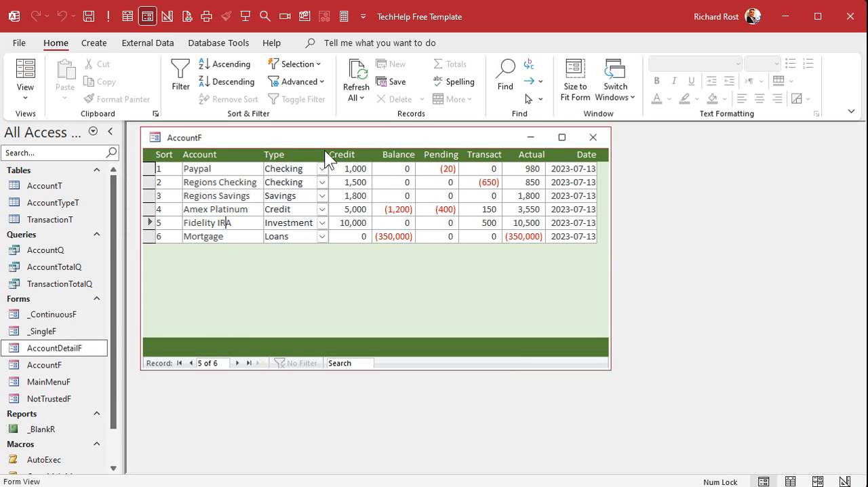
# In AccountF's Design View, create an On Dbl Click event procedure for the AccountName box and enlarge the code window
pyautogui.rightClick(366, 138)
pyautogui.click(412, 246)
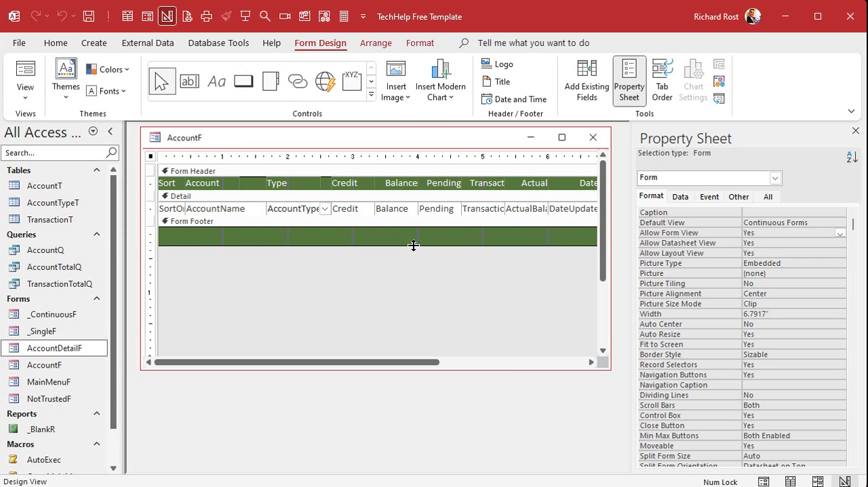
pyautogui.click(227, 210)
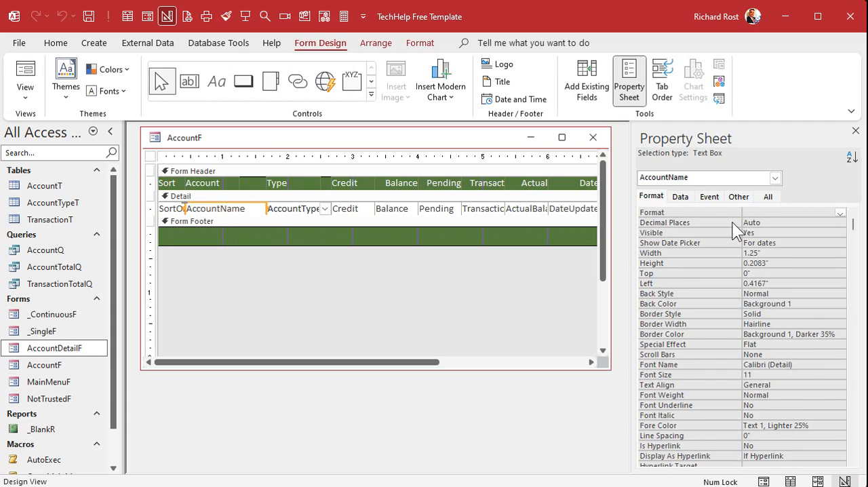
pyautogui.click(709, 199)
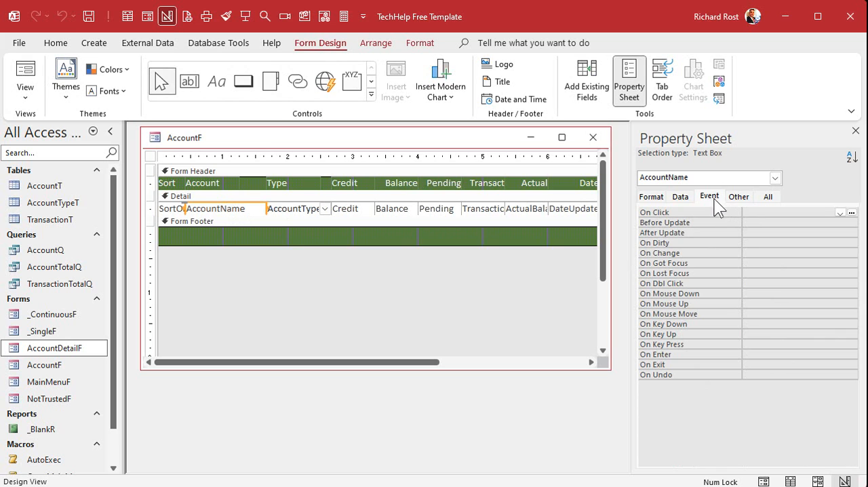
pyautogui.click(780, 283)
pyautogui.click(851, 284)
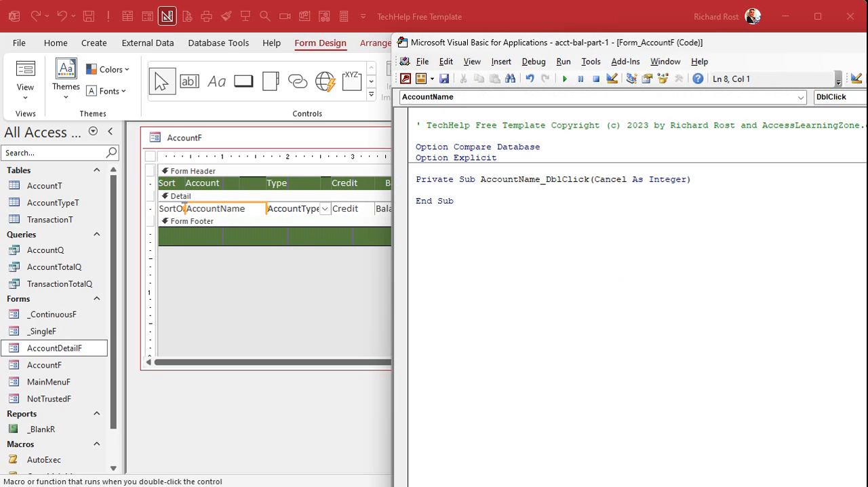
pyautogui.moveTo(867, 42); pyautogui.dragTo(684, 42)
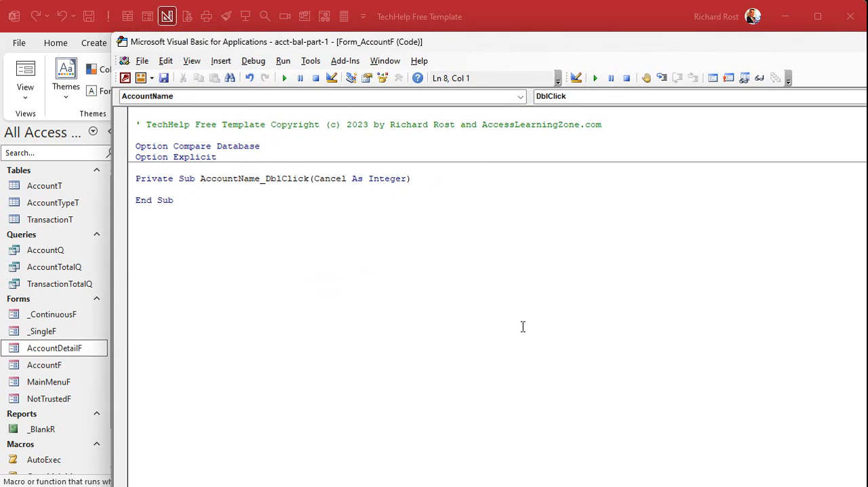
# Add a Me.Refresh statement inside the AccountName_DblClick procedure
pyautogui.press('Return')
pyautogui.press('Tab')
pyautogui.write('Me.Refresh')
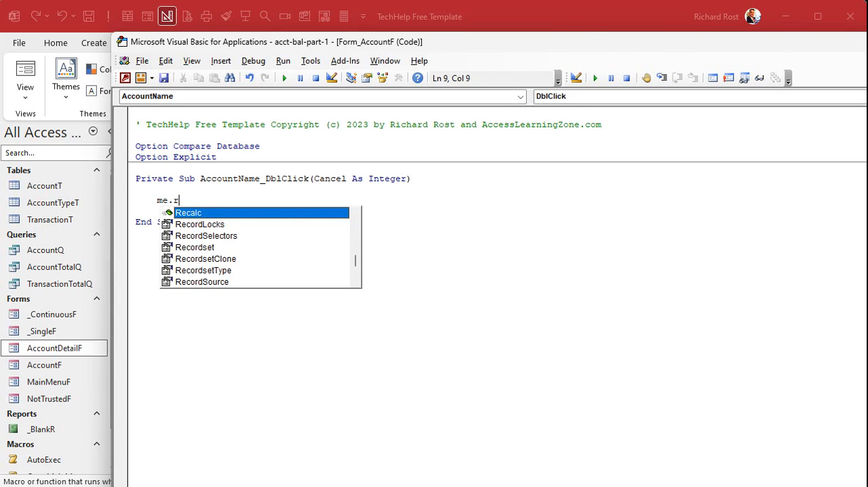
pyautogui.press('Return')
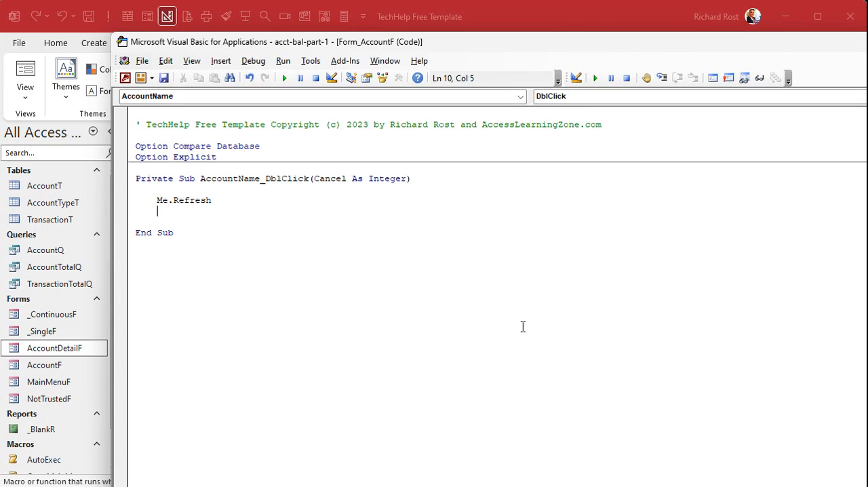
# Below Me.Refresh, add the line DoCmd.OpenForm "AccountDetailF", , , "AccountID=" & AccountID
pyautogui.write('docmd.openform "')
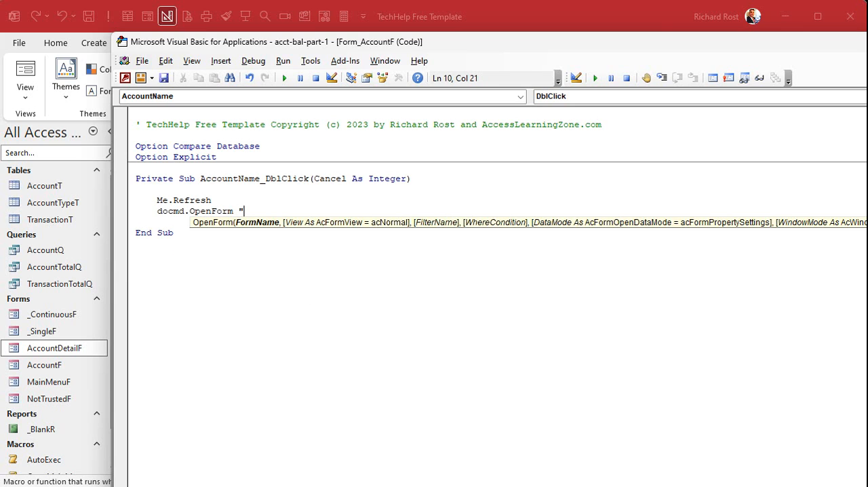
pyautogui.write('AccountDetailF",')
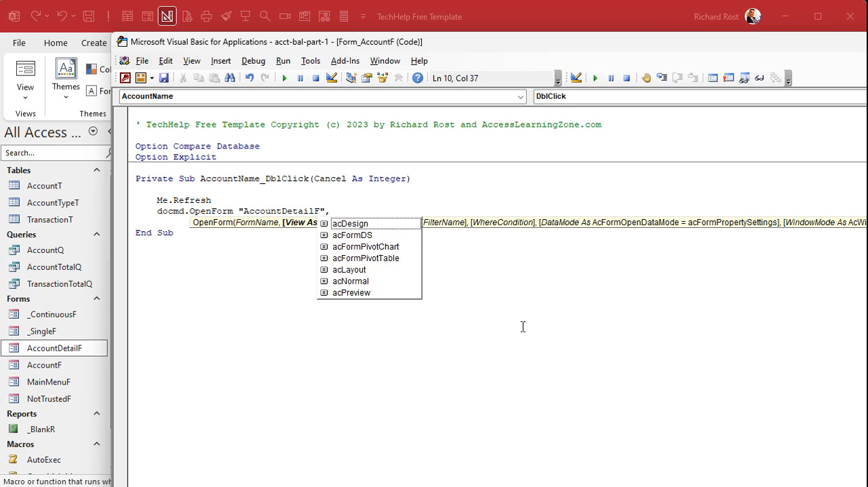
pyautogui.write(',,"Acc')
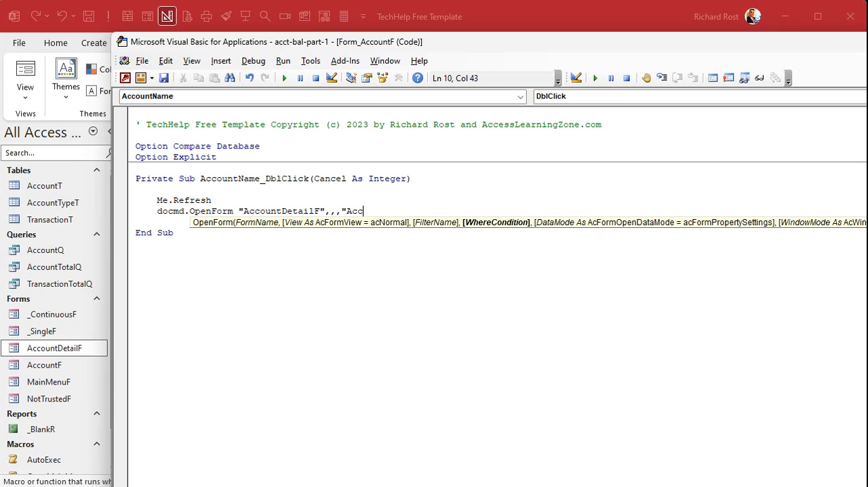
pyautogui.write('ountID=" & AccountID')
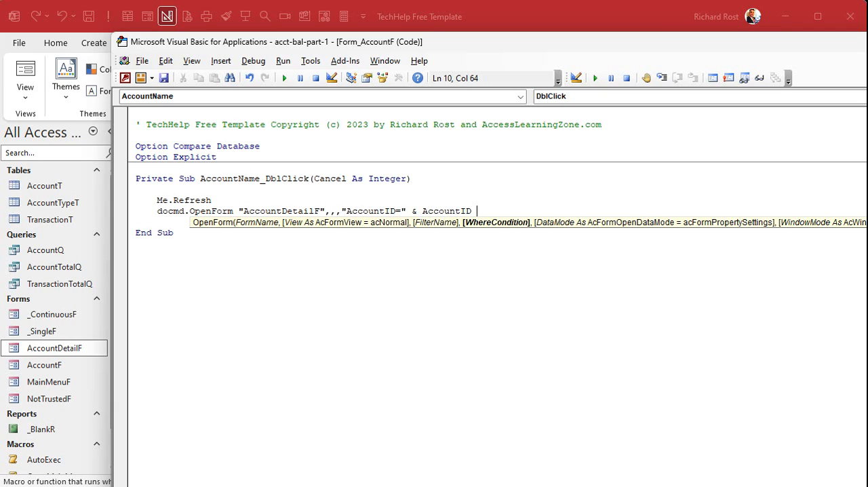
pyautogui.press('Down')
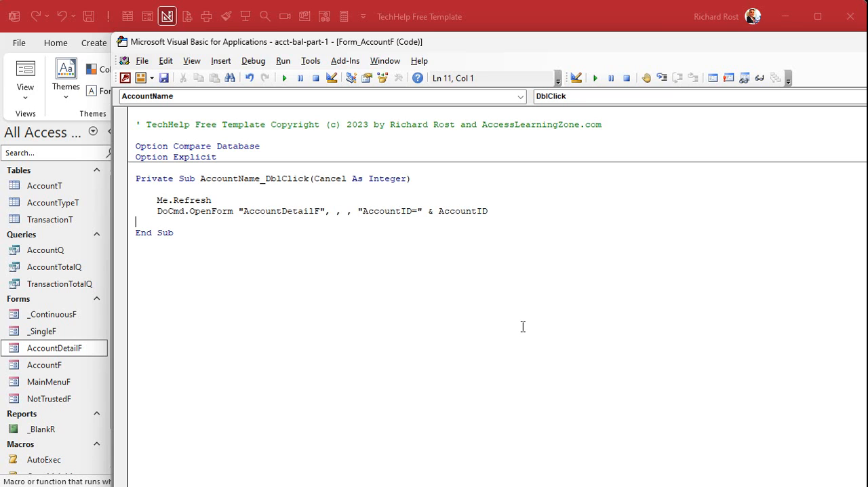
# Reopen AccountF in Form View, open Amex Platinum's details from its account name, and move the detail form lower over the list
pyautogui.click(608, 10)
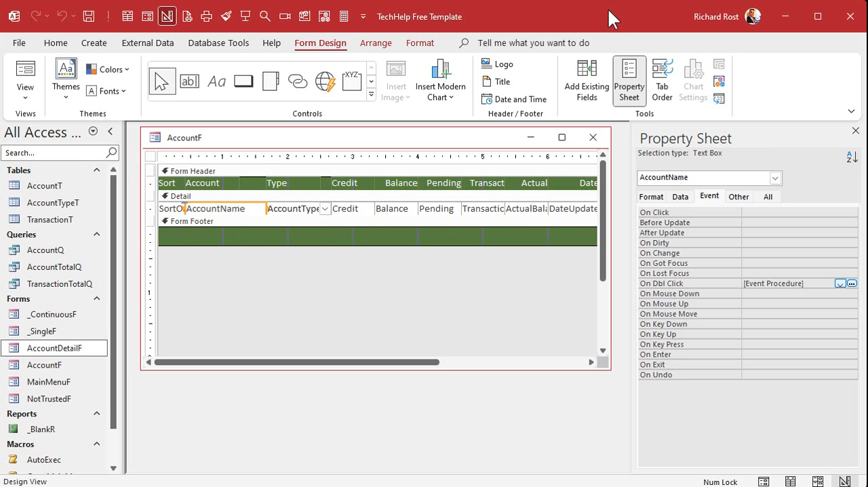
pyautogui.click(591, 138)
pyautogui.doubleClick(48, 365)
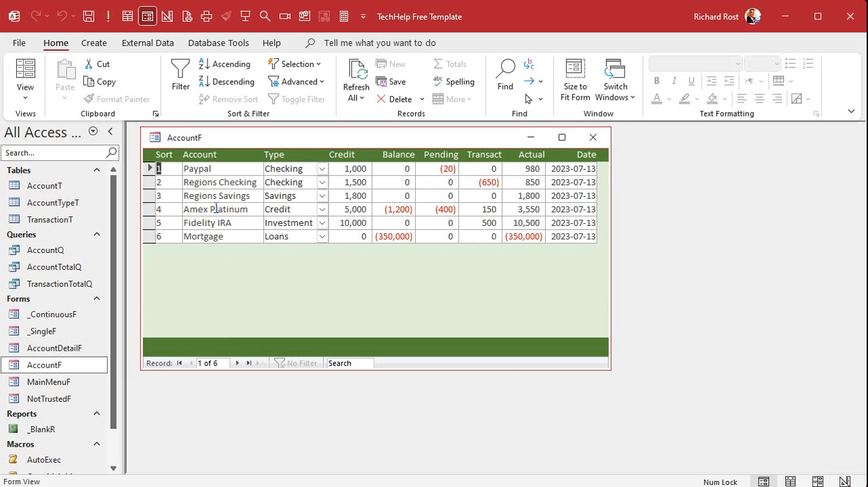
pyautogui.doubleClick(216, 209)
pyautogui.moveTo(257, 140); pyautogui.dragTo(295, 197)
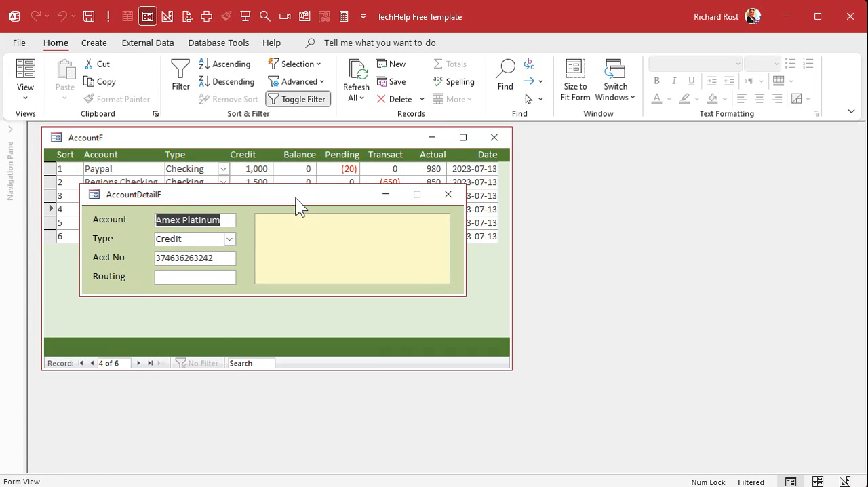
# Close the detail form and reopen Amex Platinum's details with the Navigation Pane collapsed
pyautogui.click(447, 194)
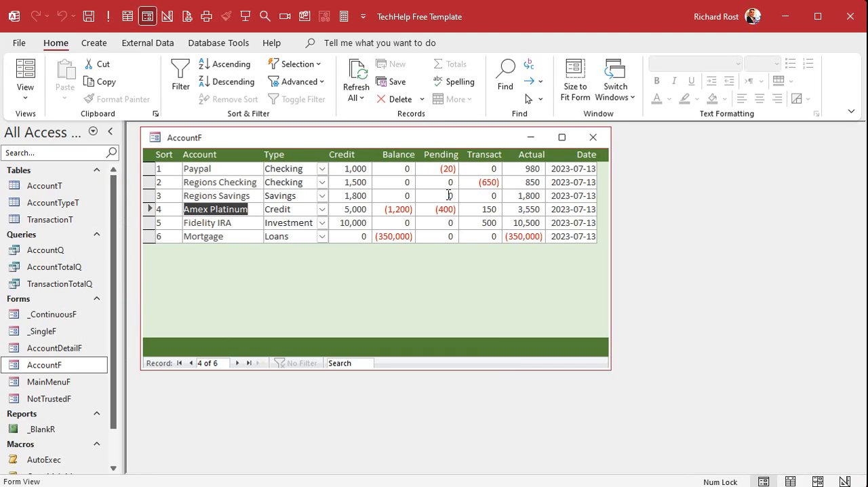
pyautogui.click(108, 135)
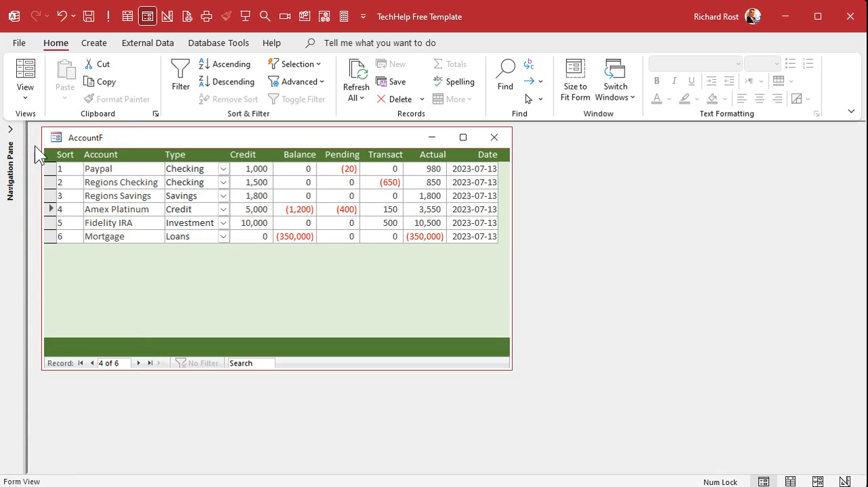
pyautogui.doubleClick(135, 210)
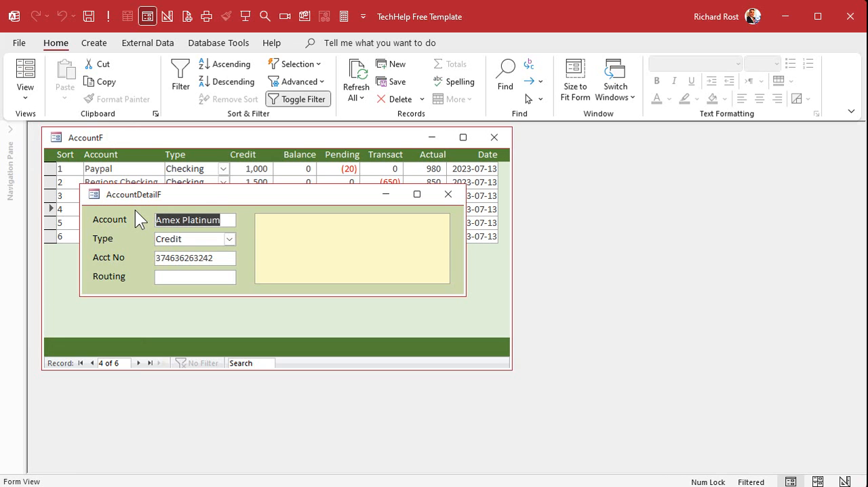
# Open the Paypal and Fidelity IRA details in turn from their account names, closing the detail form after each
pyautogui.click(448, 194)
pyautogui.doubleClick(131, 167)
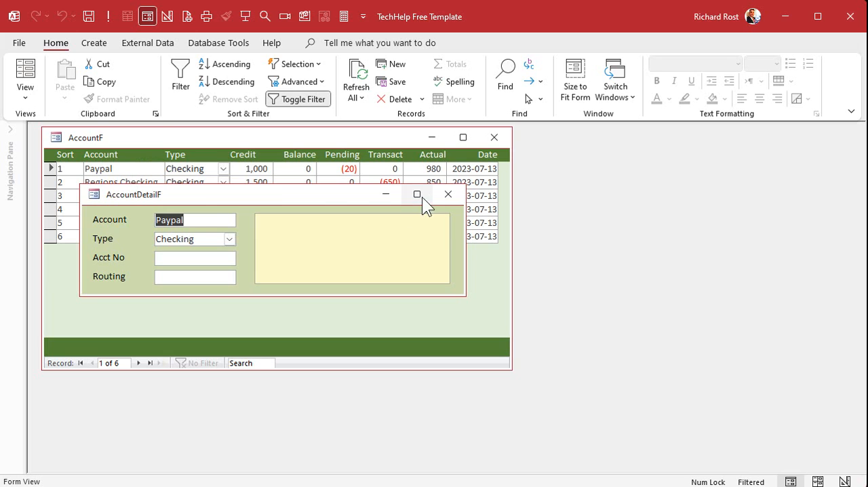
pyautogui.click(447, 194)
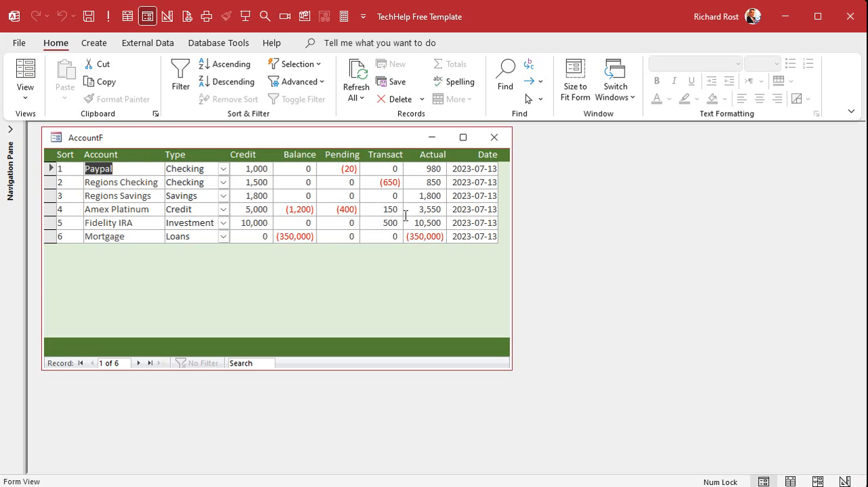
pyautogui.click(10, 132)
pyautogui.click(109, 131)
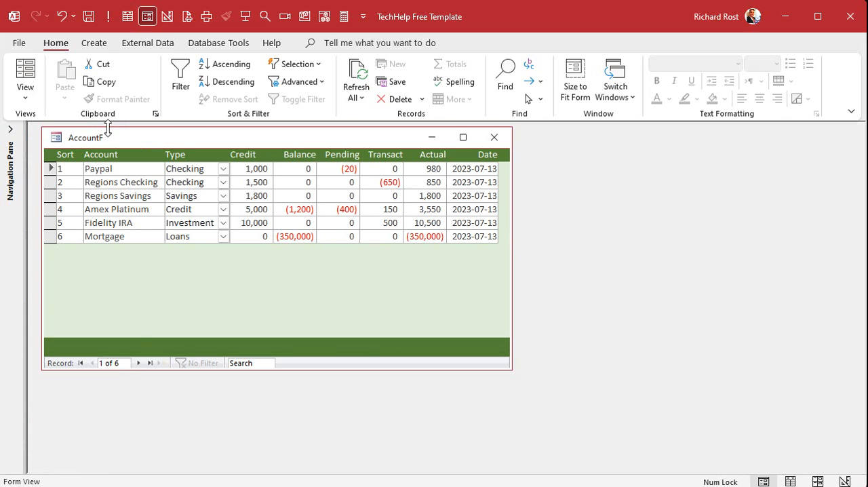
pyautogui.doubleClick(133, 221)
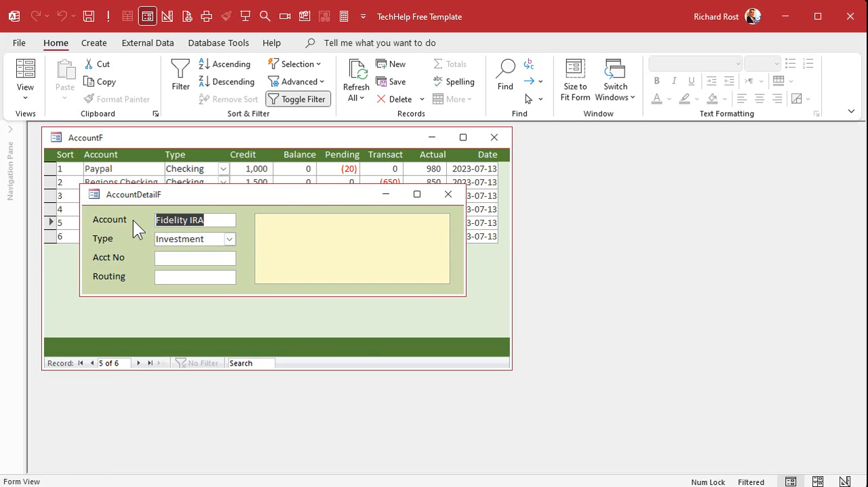
pyautogui.click(447, 194)
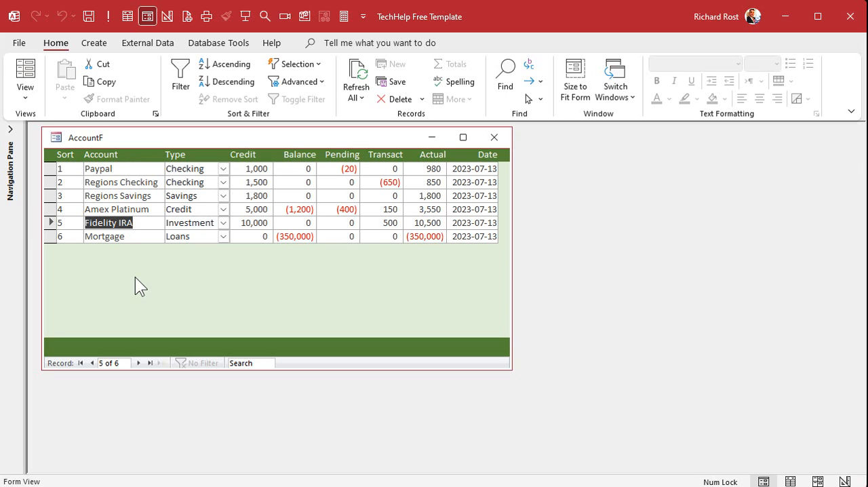
# Switch to the account balances.xlsx workbook to check its account colours, move it aside, and return to AccountF in Access
pyautogui.hotkey('alt', 'Tab')
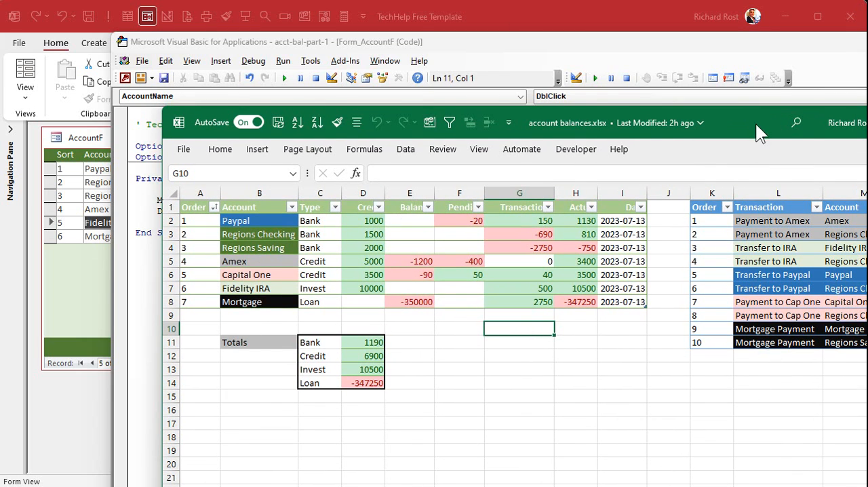
pyautogui.moveTo(755, 125); pyautogui.dragTo(867, 105)
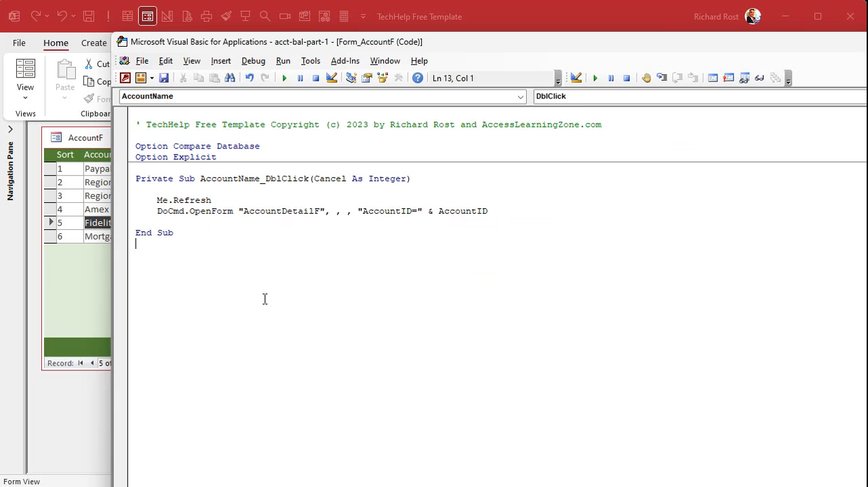
pyautogui.click(69, 278)
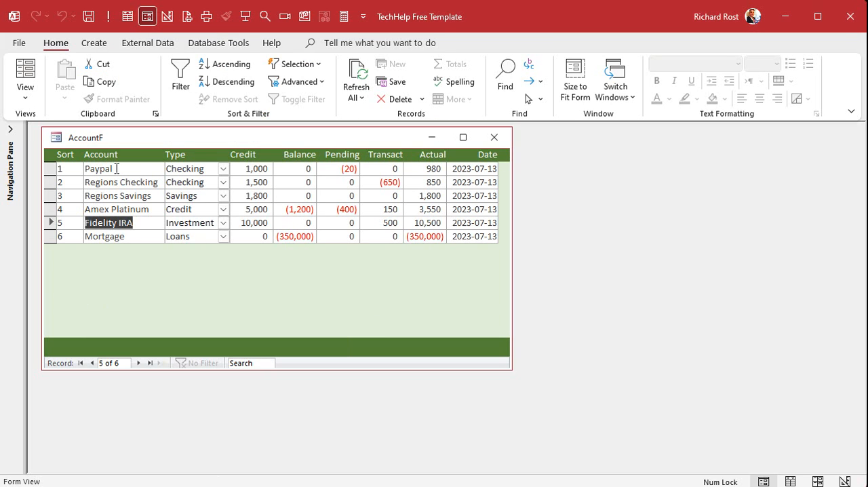
# Open AccountF in Design View and start a new conditional formatting rule for the AccountName text box
pyautogui.rightClick(163, 133)
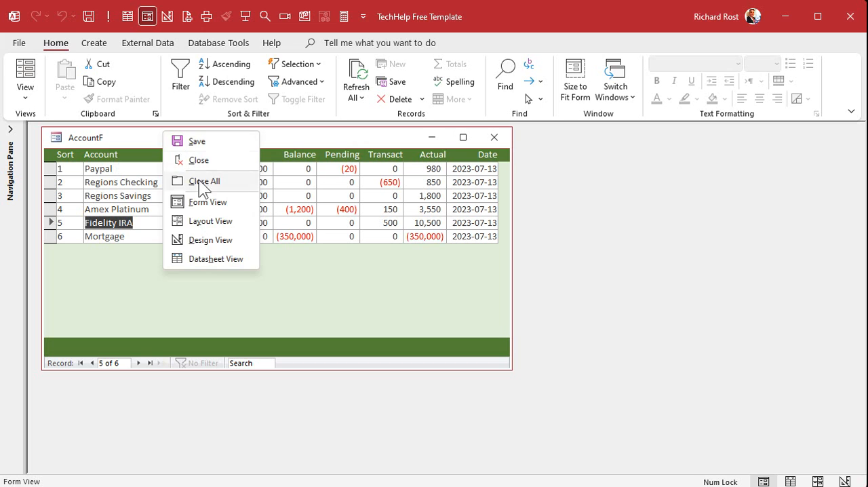
pyautogui.click(203, 239)
pyautogui.click(144, 206)
pyautogui.click(144, 203)
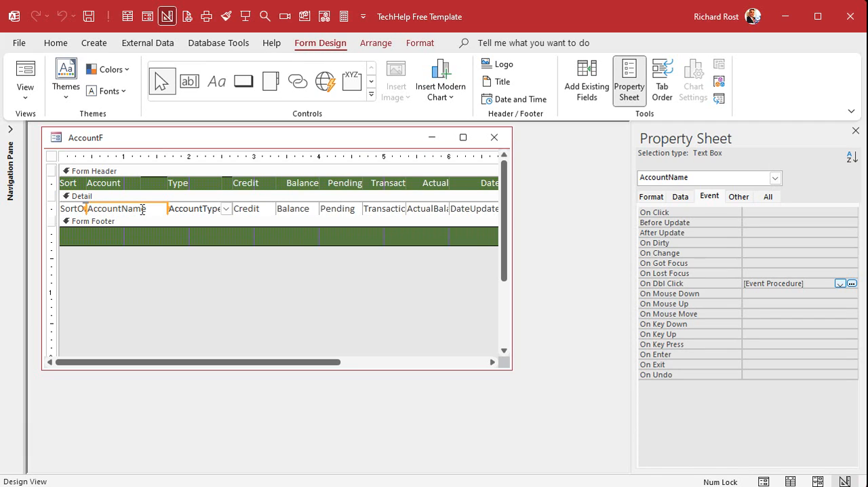
pyautogui.click(413, 42)
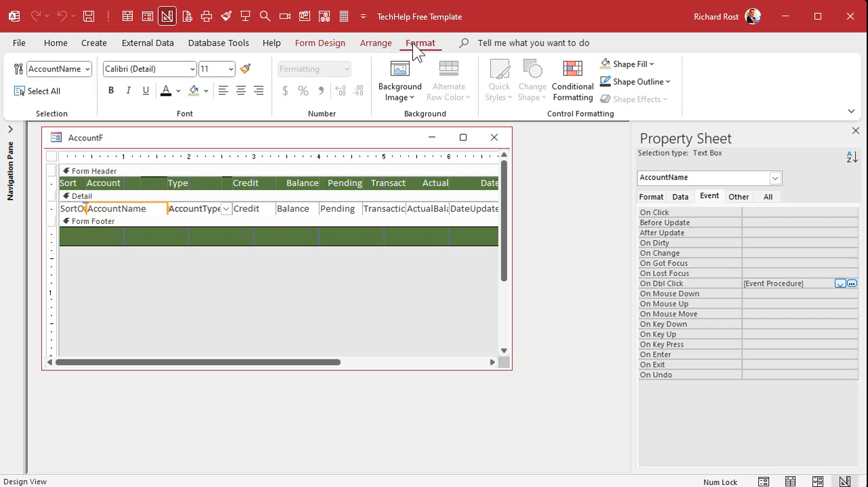
pyautogui.click(573, 86)
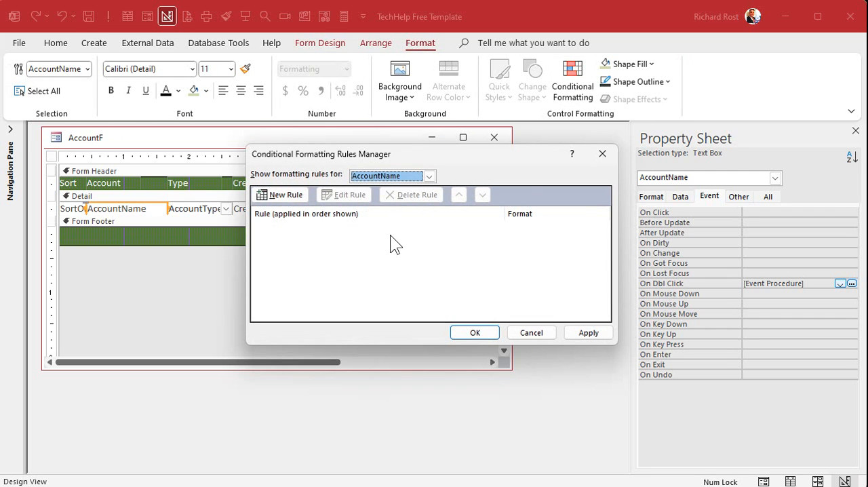
pyautogui.click(289, 197)
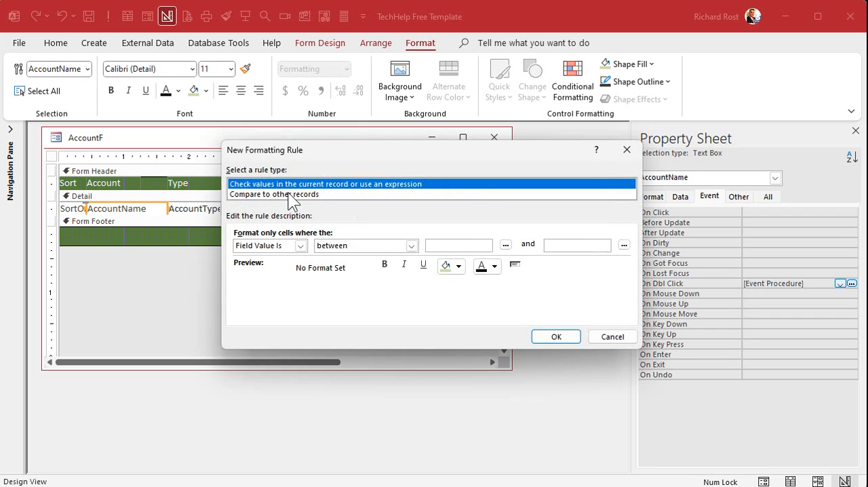
# Set the rule's condition to a field value equal to "Paypal"
pyautogui.click(411, 246)
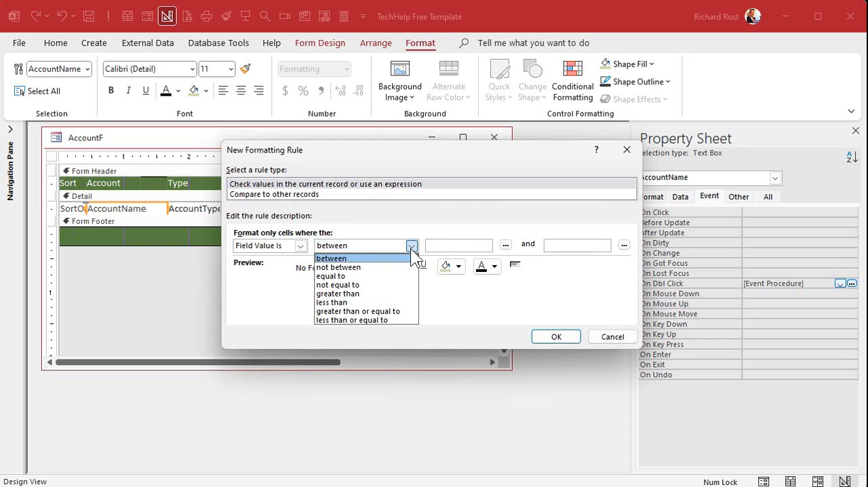
pyautogui.click(348, 277)
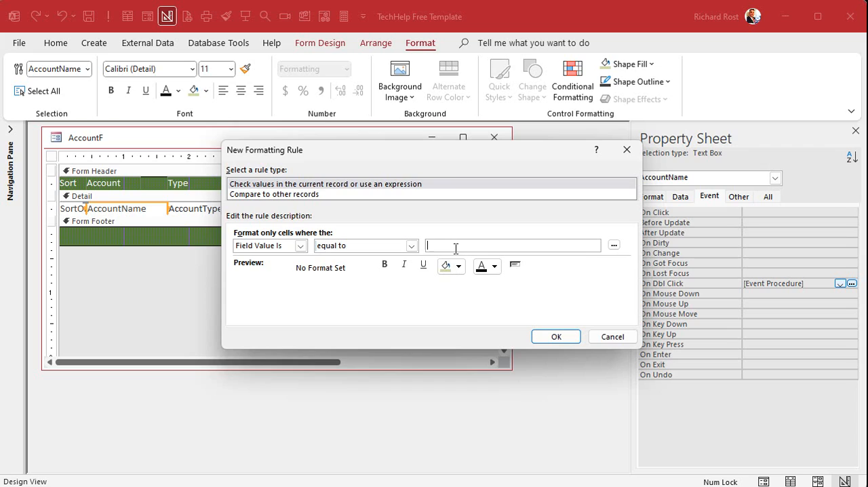
pyautogui.write('Paypal"')
# Give the Paypal rule a blue fill with white text, and apply it to AccountName
pyautogui.click(458, 266)
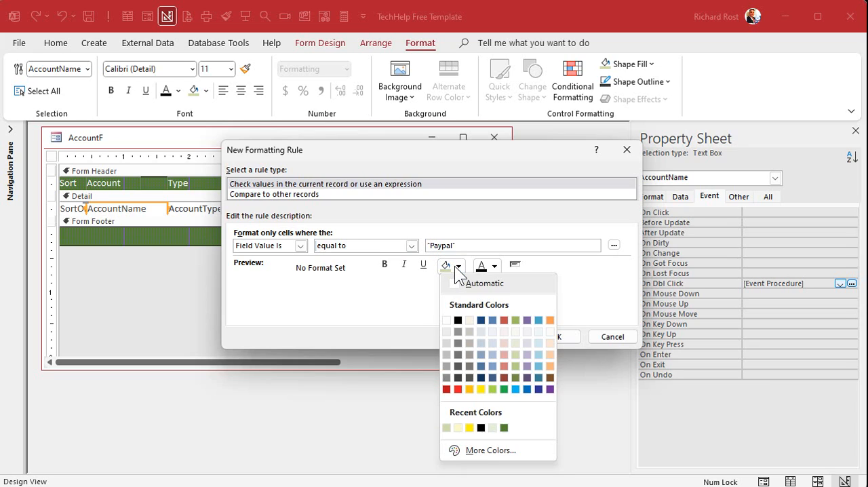
pyautogui.click(527, 389)
pyautogui.click(494, 265)
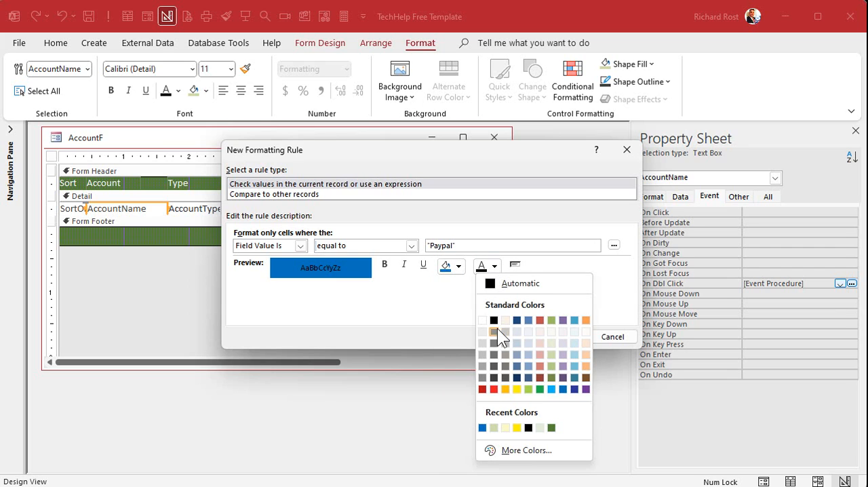
pyautogui.click(483, 320)
pyautogui.click(557, 335)
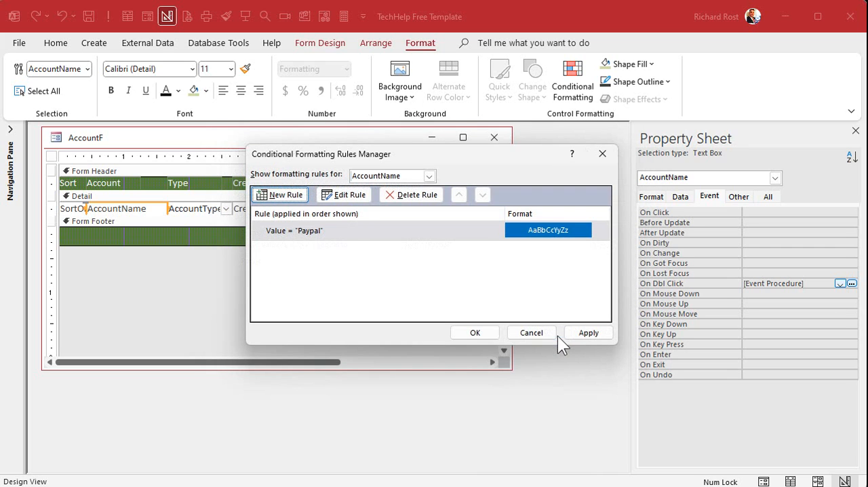
pyautogui.click(586, 331)
pyautogui.click(478, 333)
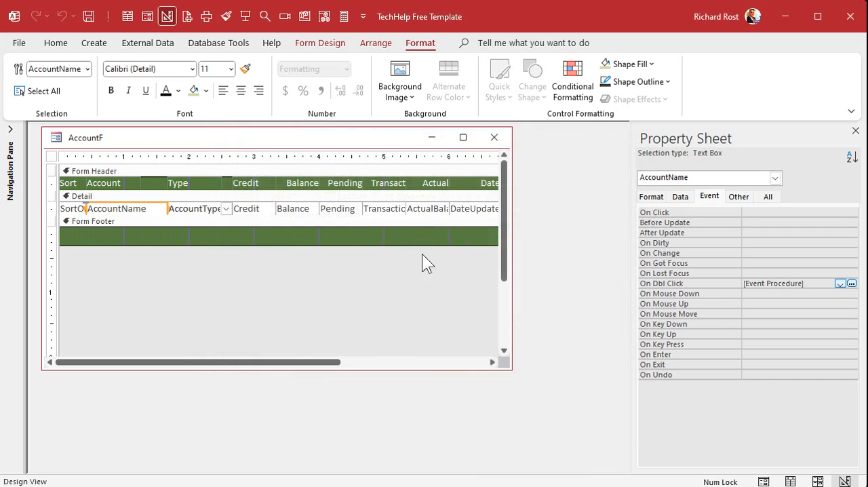
# Close AccountF with its design changes saved and reopen it in Form View
pyautogui.click(493, 137)
pyautogui.click(497, 316)
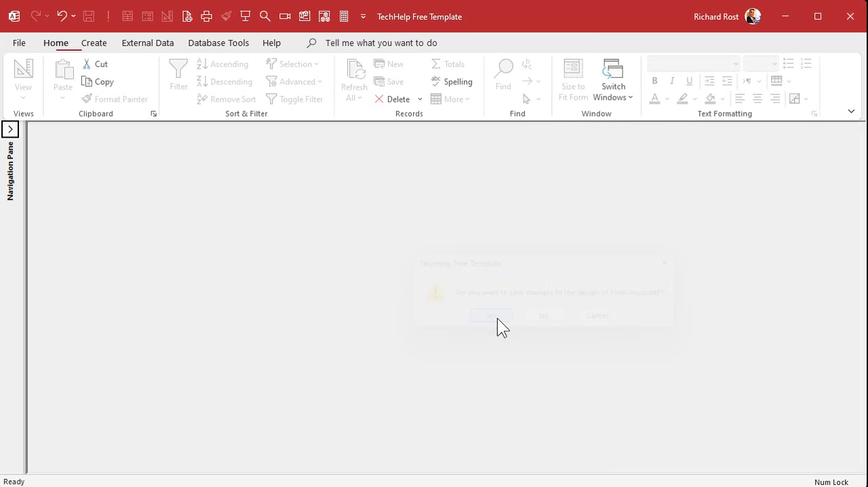
pyautogui.click(10, 129)
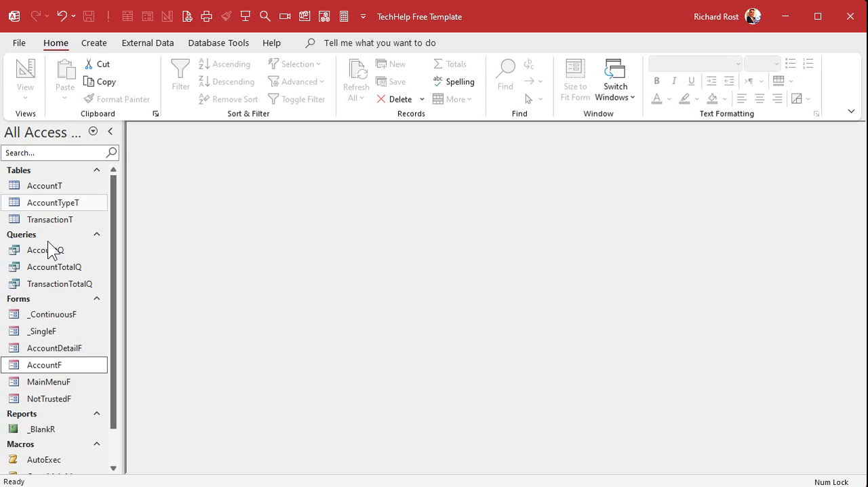
pyautogui.doubleClick(59, 364)
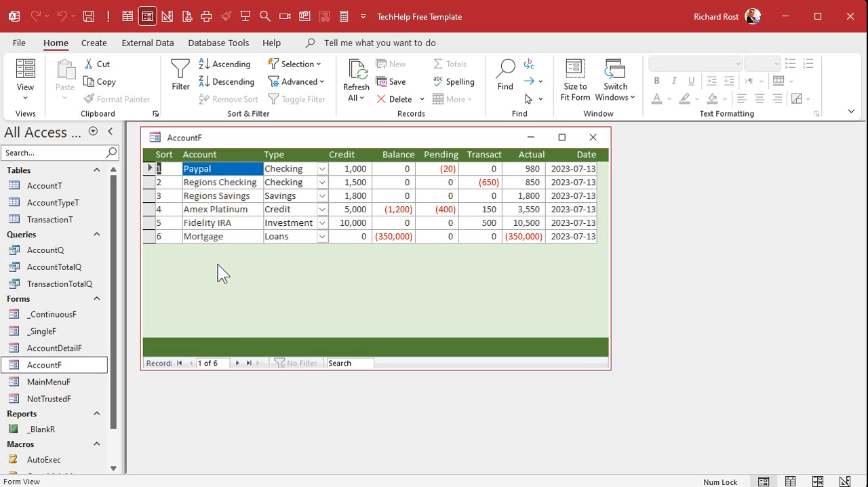
# Open Paypal's details from its blue account name, close the detail form, and select the Regions Checking name
pyautogui.doubleClick(233, 168)
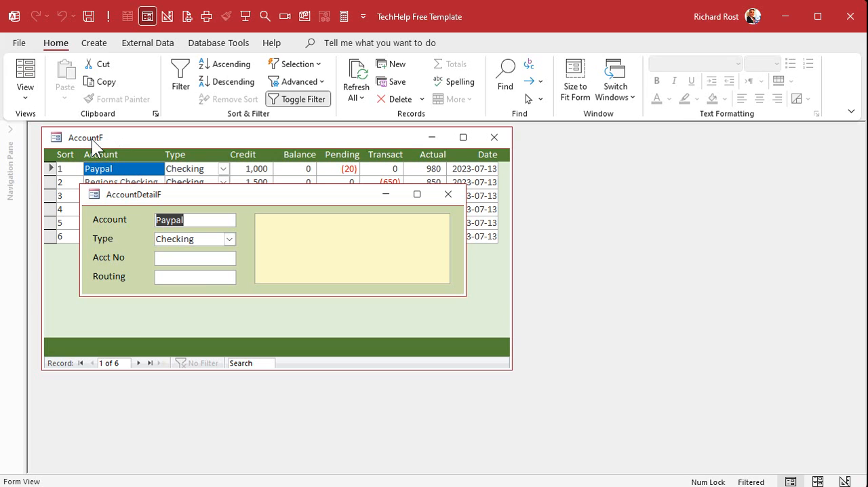
pyautogui.click(437, 191)
pyautogui.click(219, 183)
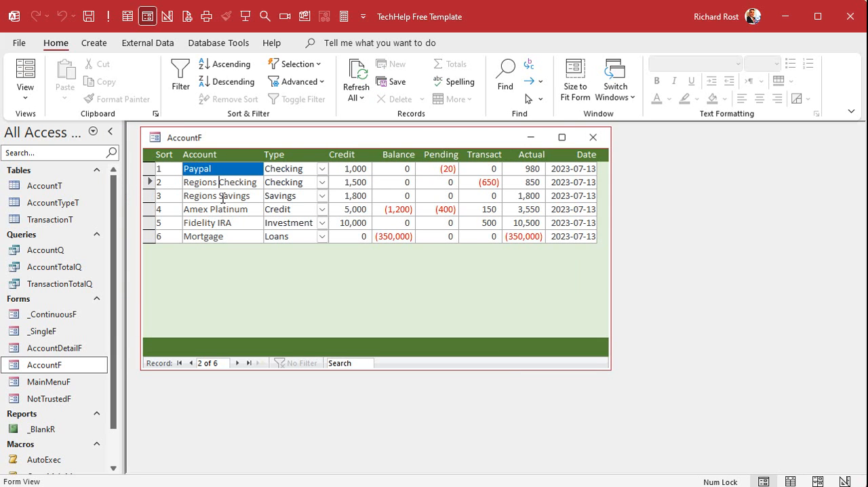
# Return AccountF to Design View and start another conditional formatting rule for AccountName alongside the Paypal rule
pyautogui.rightClick(283, 137)
pyautogui.click(318, 247)
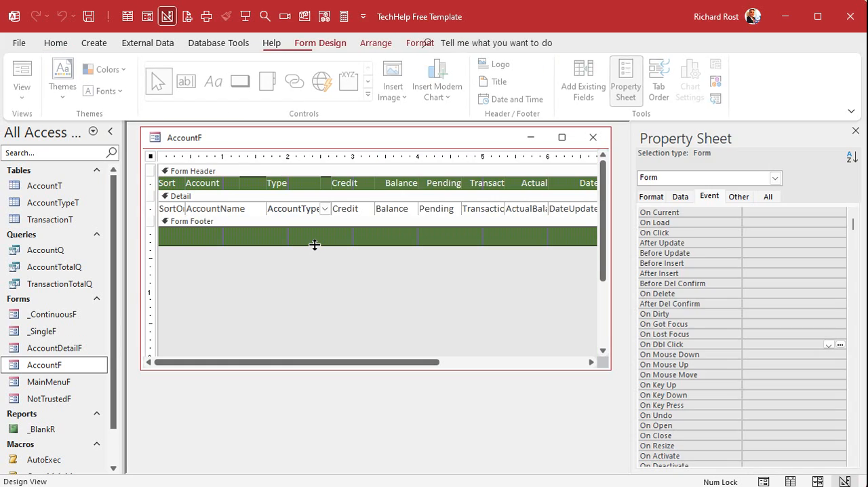
pyautogui.click(230, 212)
pyautogui.click(420, 42)
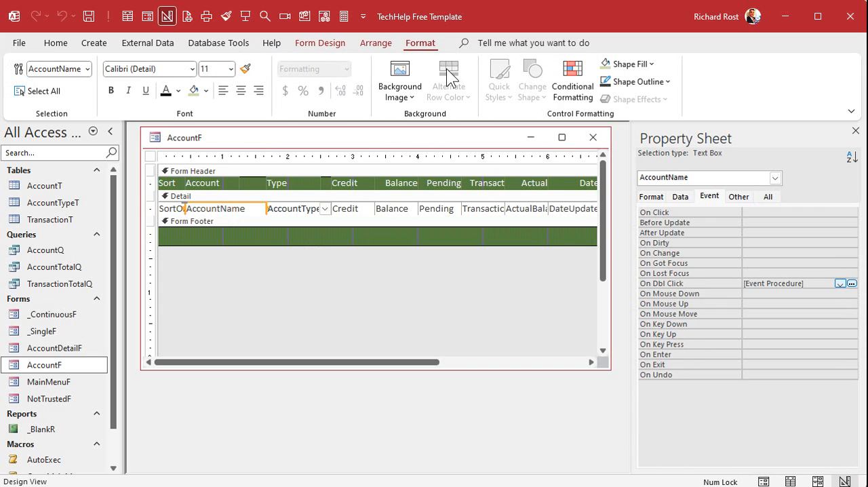
pyautogui.click(573, 78)
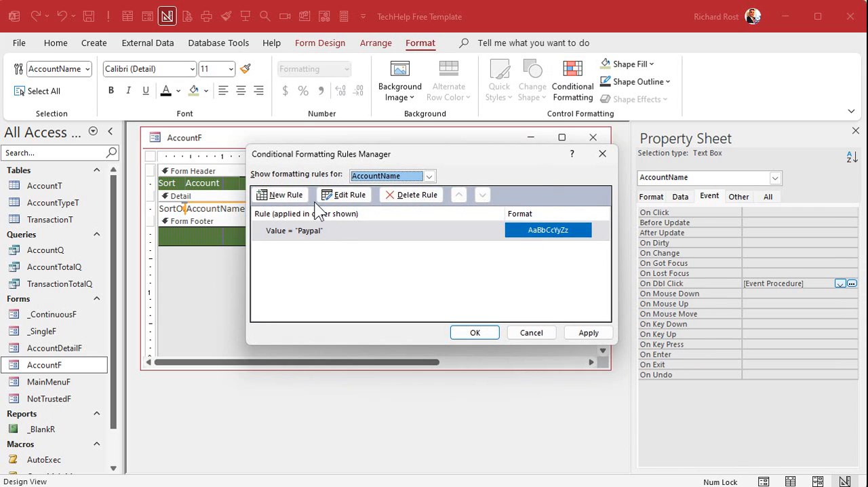
pyautogui.click(286, 196)
# Set the new rule's condition type to Expression Is and move its dialog below the existing Paypal rule
pyautogui.click(300, 245)
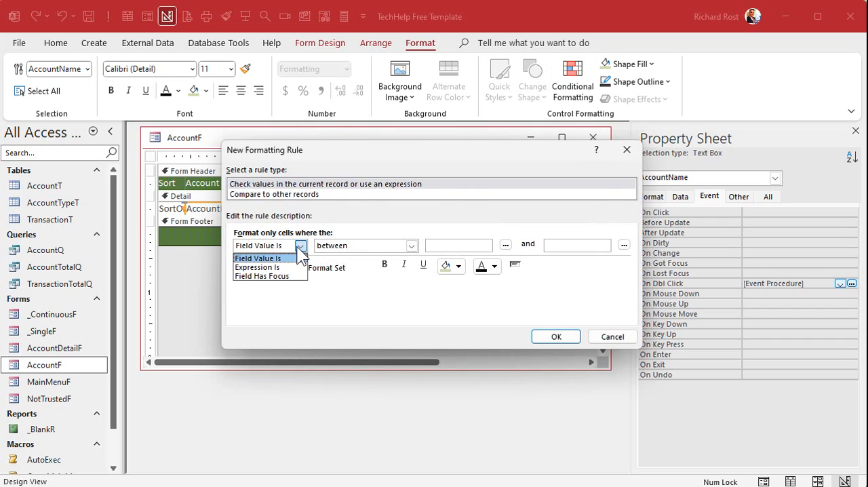
pyautogui.click(299, 249)
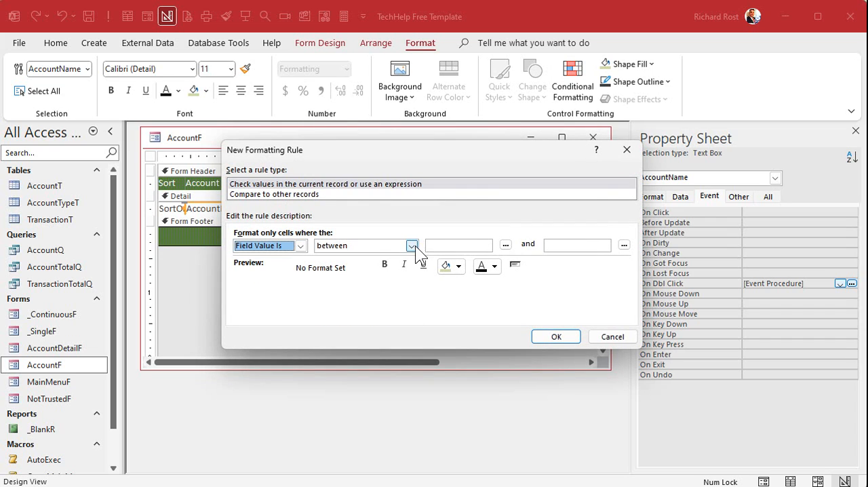
pyautogui.click(411, 245)
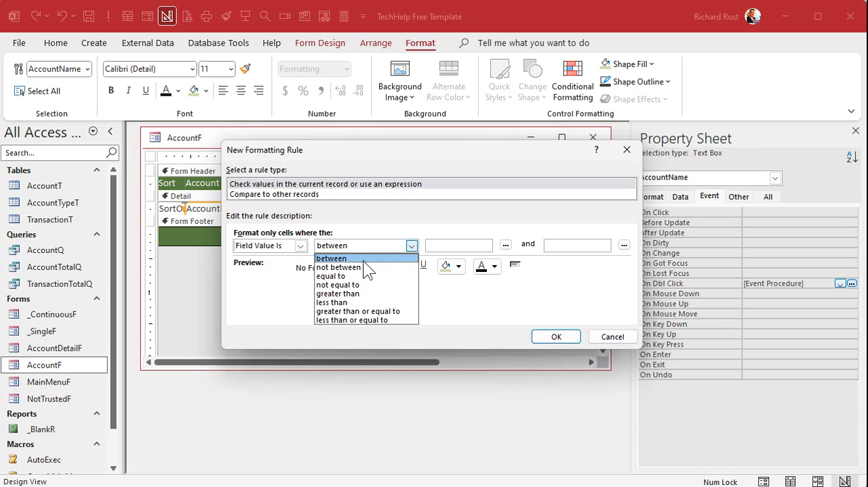
pyautogui.click(300, 246)
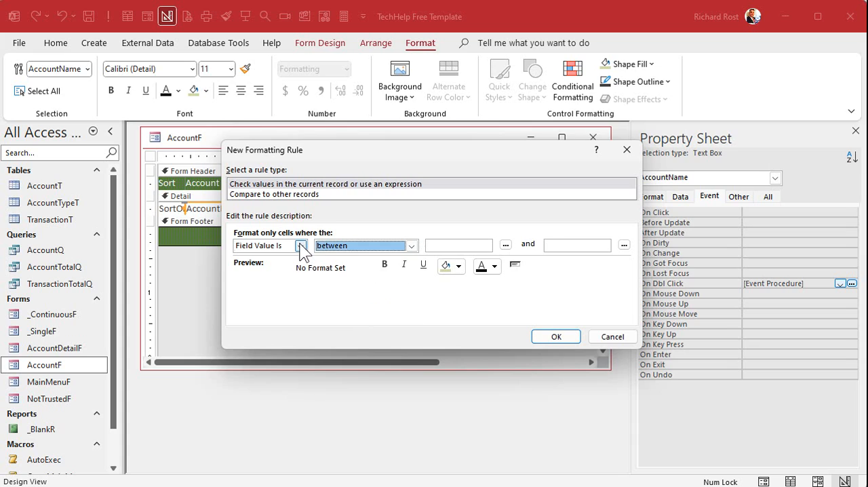
pyautogui.click(300, 246)
pyautogui.click(279, 268)
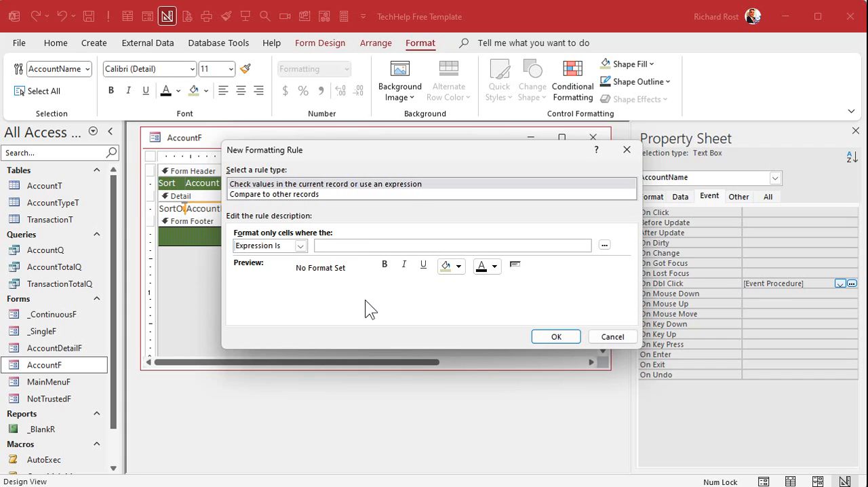
pyautogui.moveTo(407, 150); pyautogui.dragTo(406, 248)
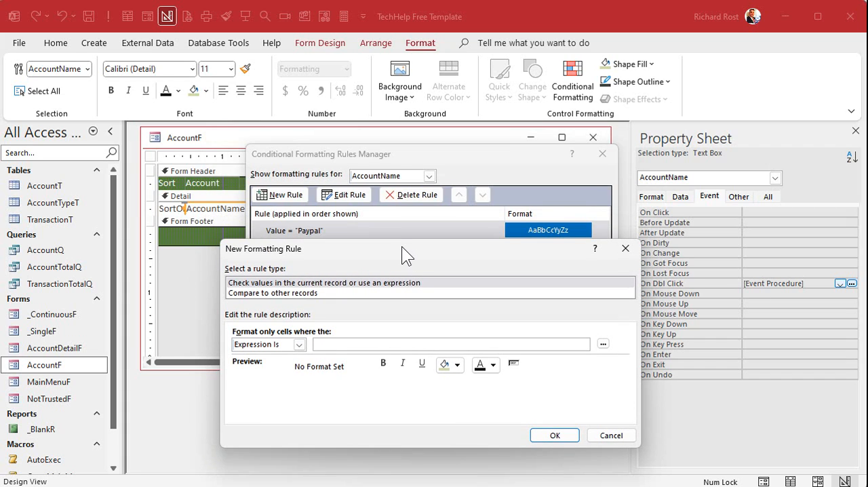
# Enter the new rule's expression as [AccountName] LIKE "*Regions*"
pyautogui.write('[AccountName] LIKE "*REgions')
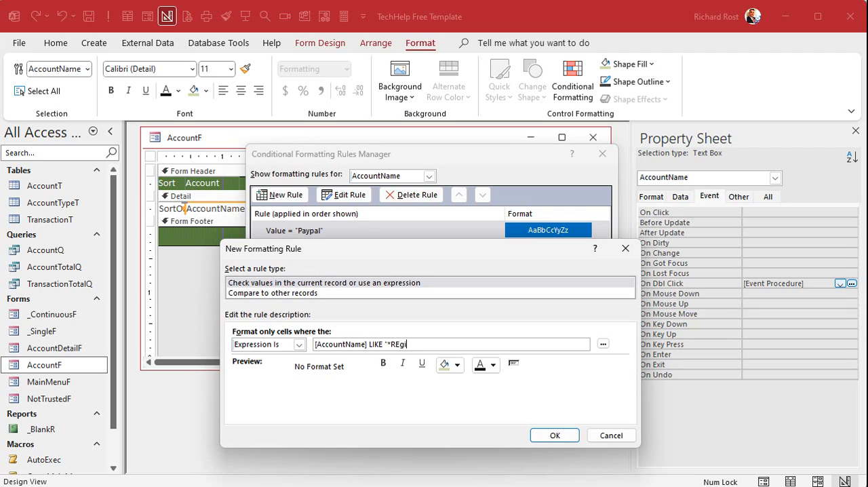
pyautogui.press('BackSpace')
pyautogui.press('BackSpace')
pyautogui.press('BackSpace')
pyautogui.press('BackSpace')
pyautogui.press('BackSpace')
pyautogui.press('BackSpace')
pyautogui.write('egions*"')
# Give the Regions rule a light green background and accept the conditional formatting rules for AccountName
pyautogui.click(457, 366)
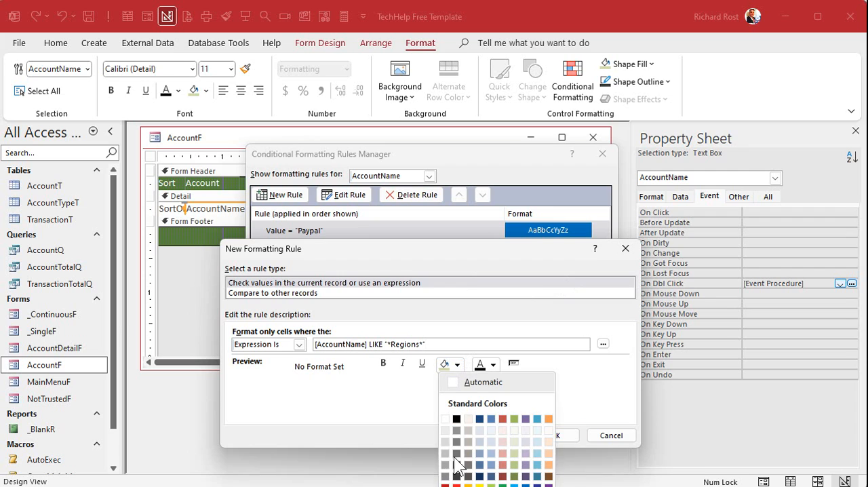
pyautogui.click(491, 485)
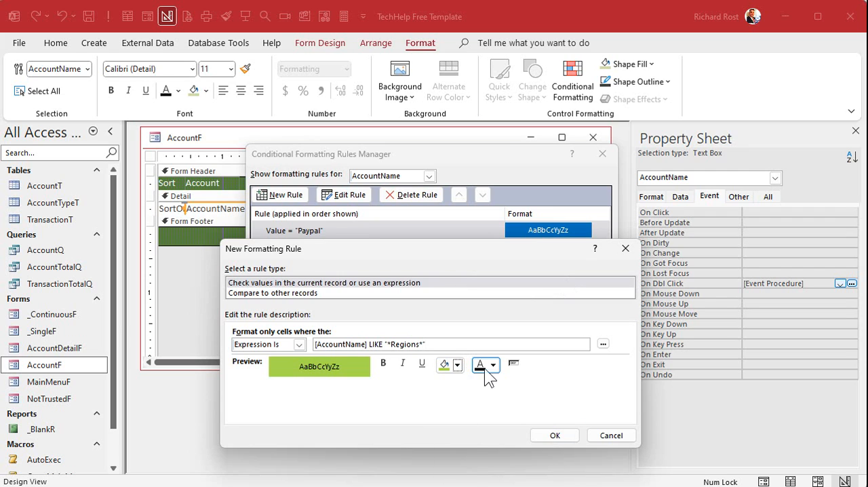
pyautogui.click(558, 436)
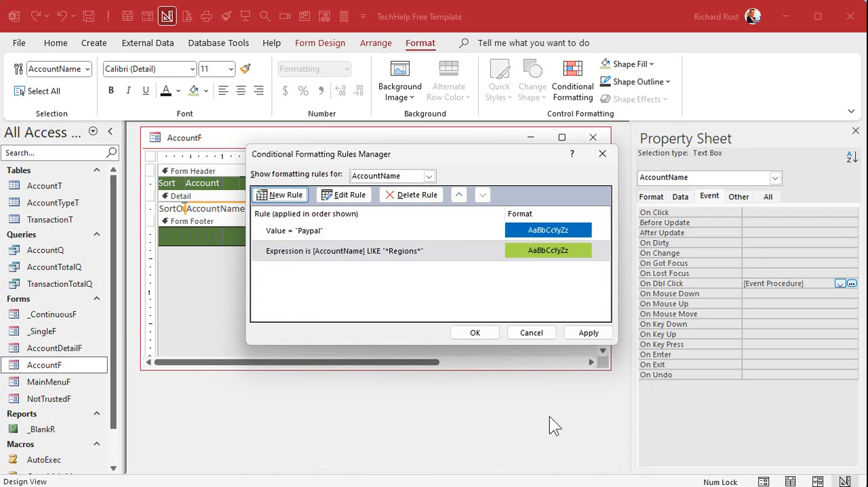
pyautogui.click(473, 332)
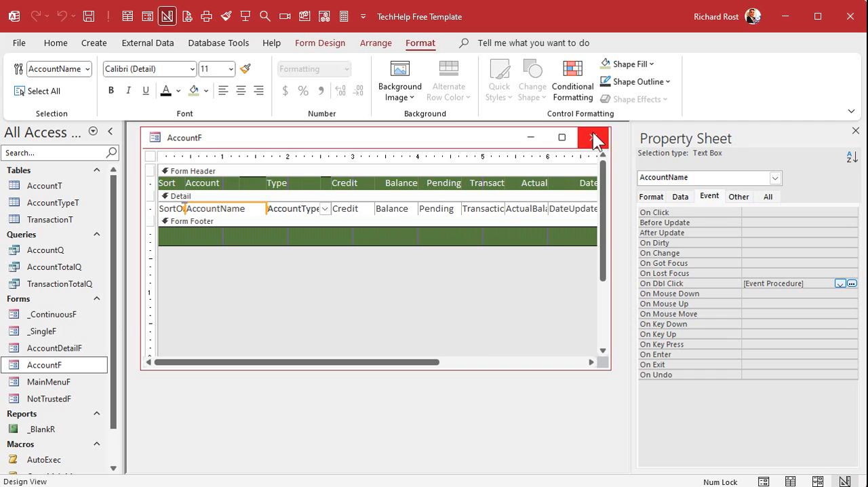
# Close AccountF, saving the new Regions formatting rule, and reopen the form in Form View
pyautogui.click(592, 137)
pyautogui.click(490, 317)
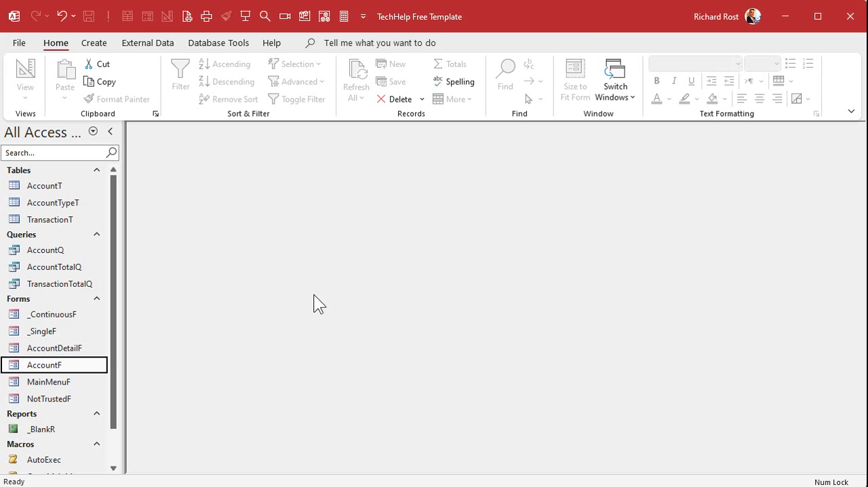
pyautogui.doubleClick(68, 367)
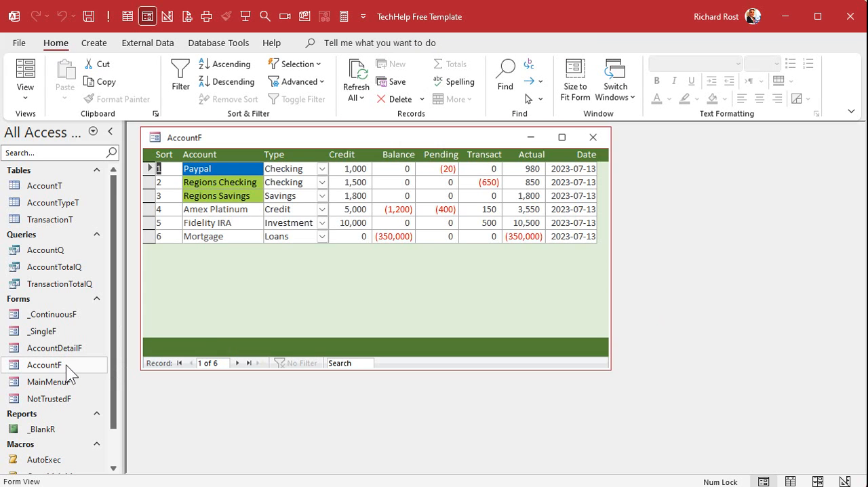